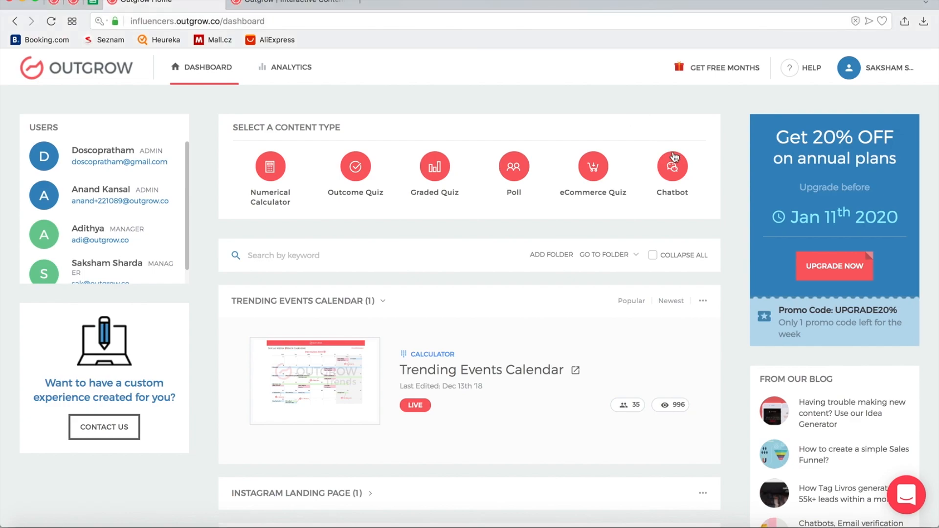
Choose Chatbot, browse the Select a Template list and preview the Pricing Page Bot template
{"action": "left_click", "coordinate": [674, 180]}
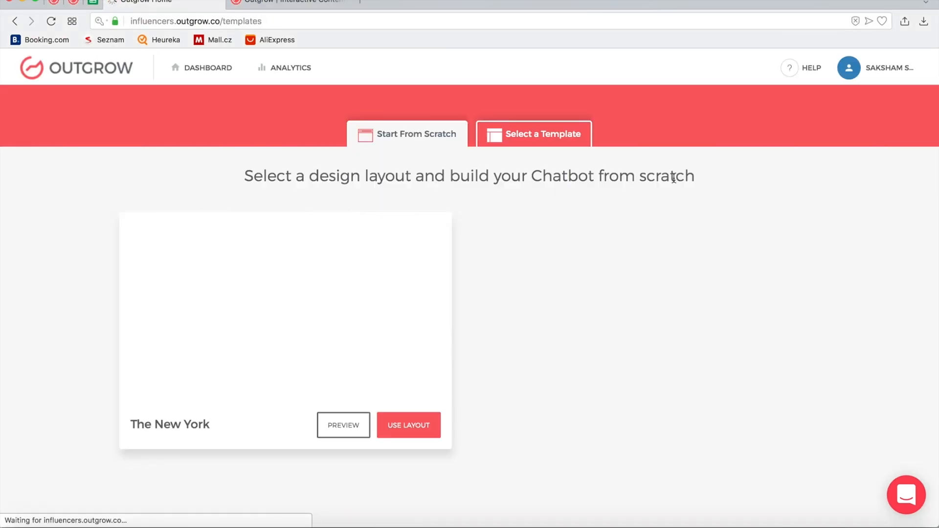
{"action": "left_click", "coordinate": [532, 135]}
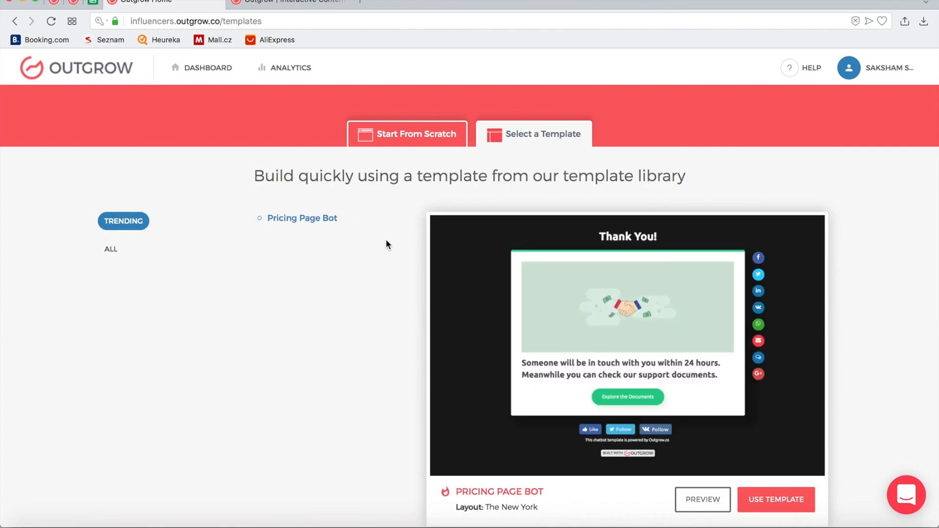
{"action": "scroll", "coordinate": [355, 270], "scroll_direction": "down", "scroll_amount": 1}
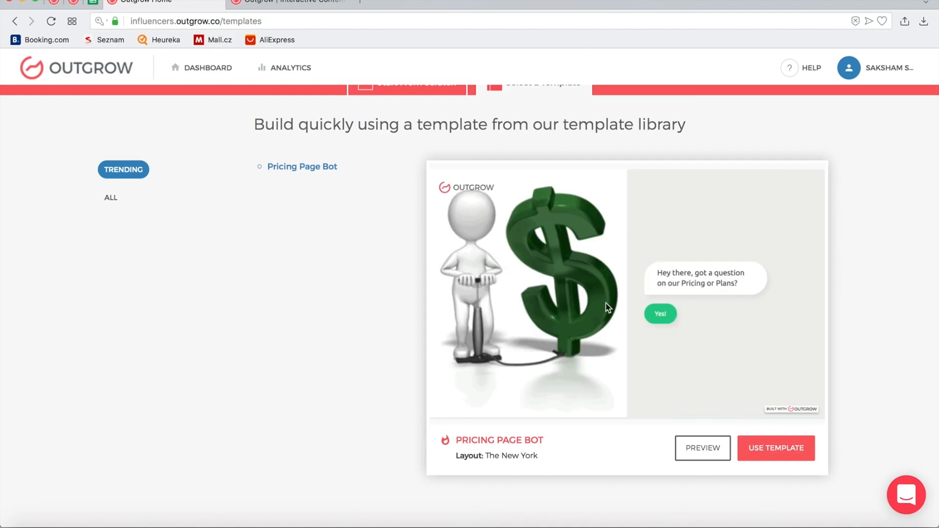
{"action": "left_click", "coordinate": [713, 455]}
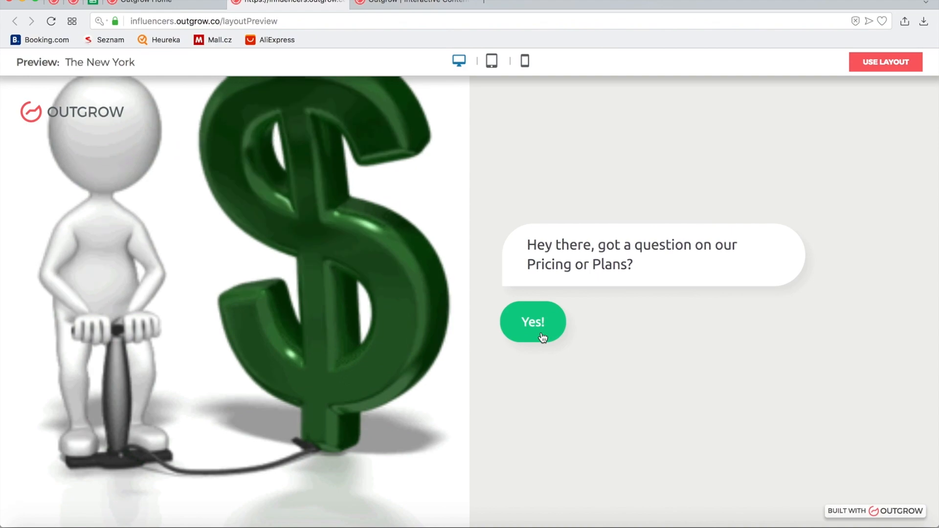
Start the preview chat, say you're buying a plan, pick Pro / Essentials and send 'jklkjhljk'
{"action": "left_click", "coordinate": [542, 337]}
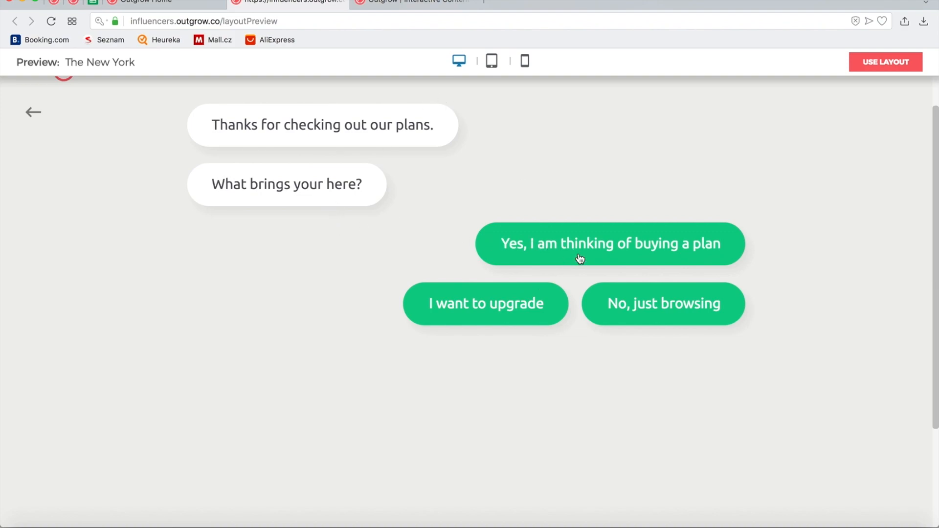
{"action": "left_click", "coordinate": [580, 258]}
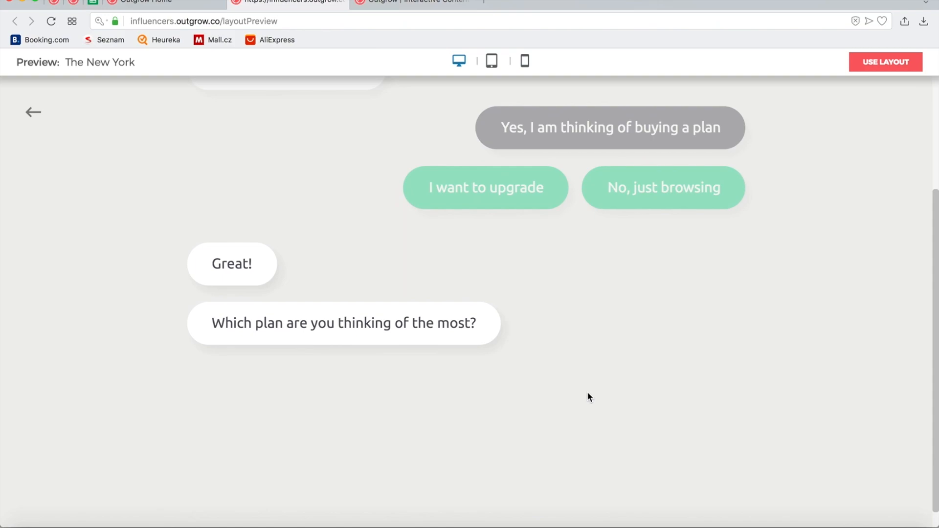
{"action": "left_click", "coordinate": [633, 361]}
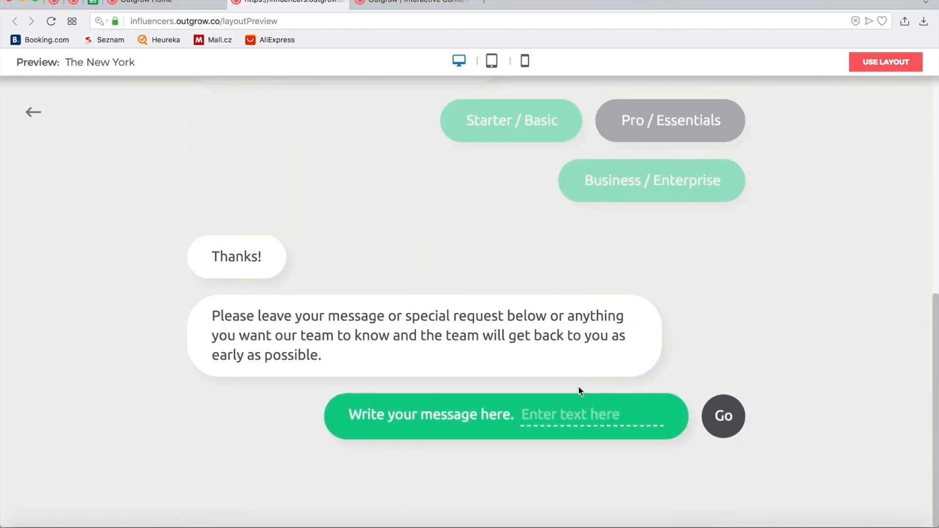
{"action": "left_click", "coordinate": [571, 424]}
{"action": "type", "text": "jklkjhljk"}
{"action": "left_click", "coordinate": [724, 416]}
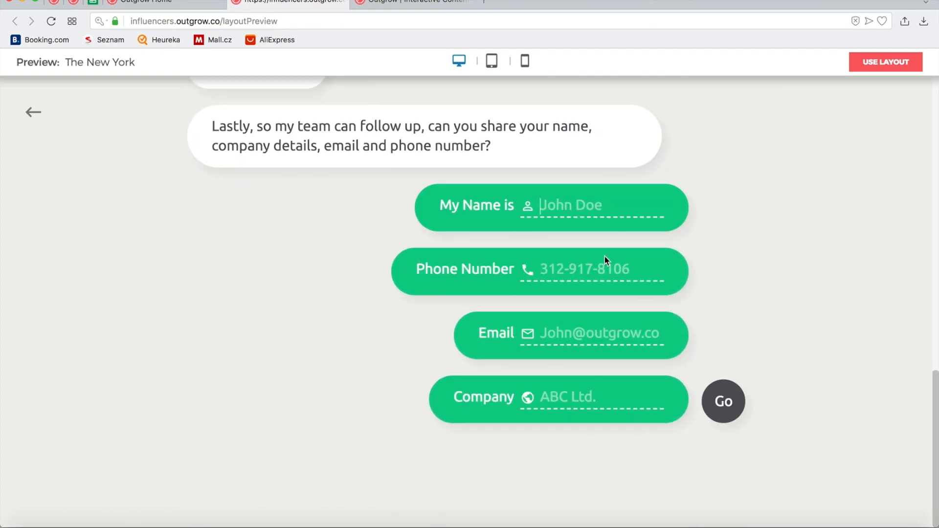
Submit sample name, phone, email and company details, then build from this layout with USE LAYOUT
{"action": "key", "text": "Tab"}
{"action": "key", "text": "Tab"}
{"action": "key", "text": "Tab"}
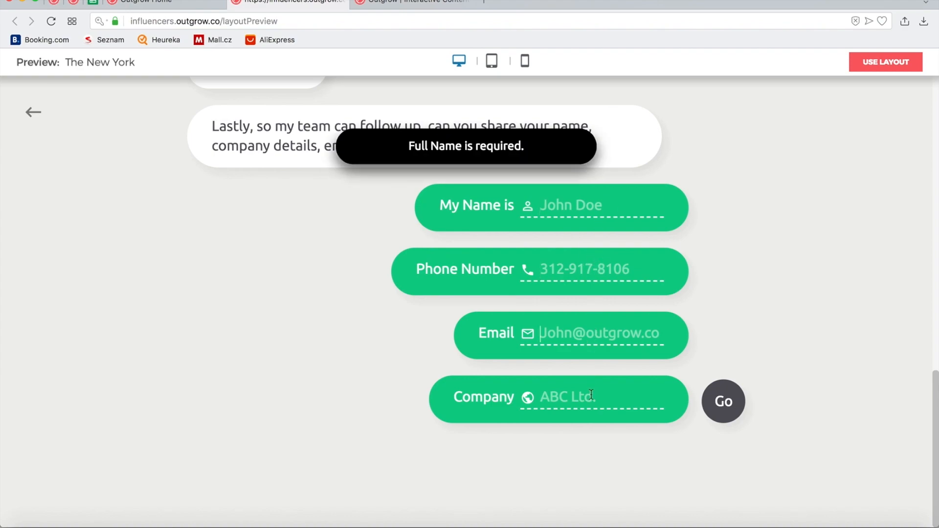
{"action": "left_click", "coordinate": [719, 401]}
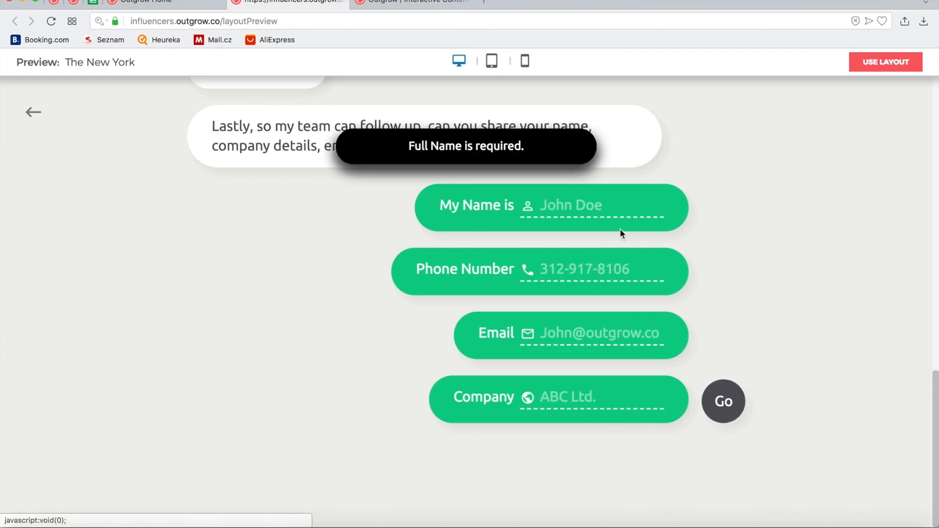
{"action": "left_click", "coordinate": [620, 204]}
{"action": "type", "text": "uhkj"}
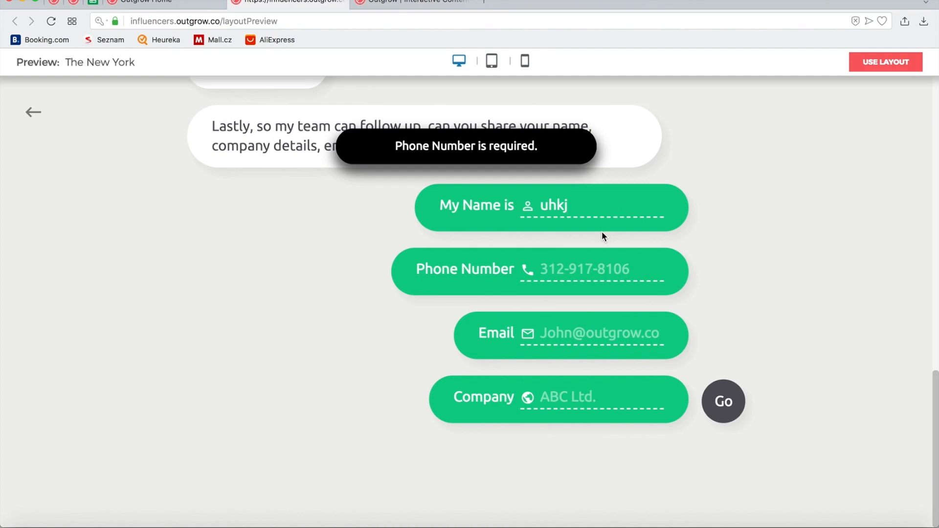
{"action": "left_click", "coordinate": [581, 264]}
{"action": "type", "text": "88888888888"}
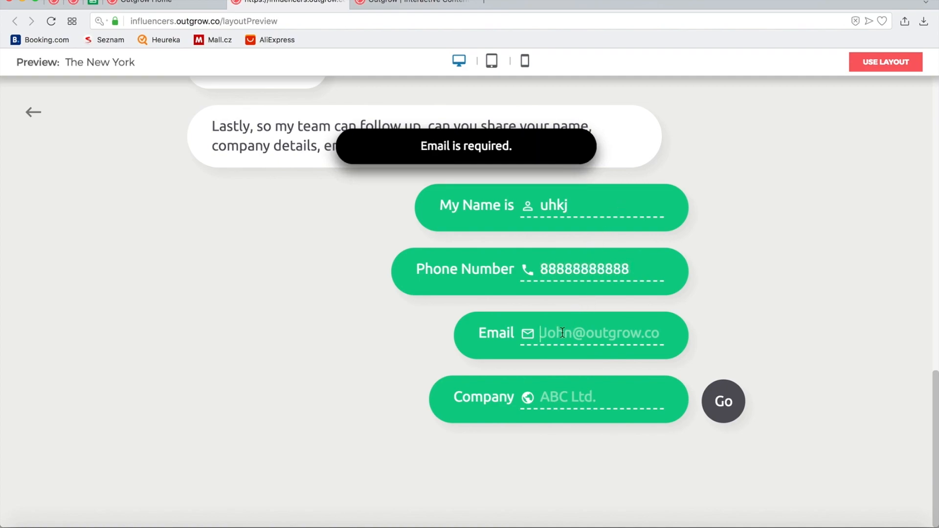
{"action": "key", "text": "Tab"}
{"action": "type", "text": "asdfasdf"}
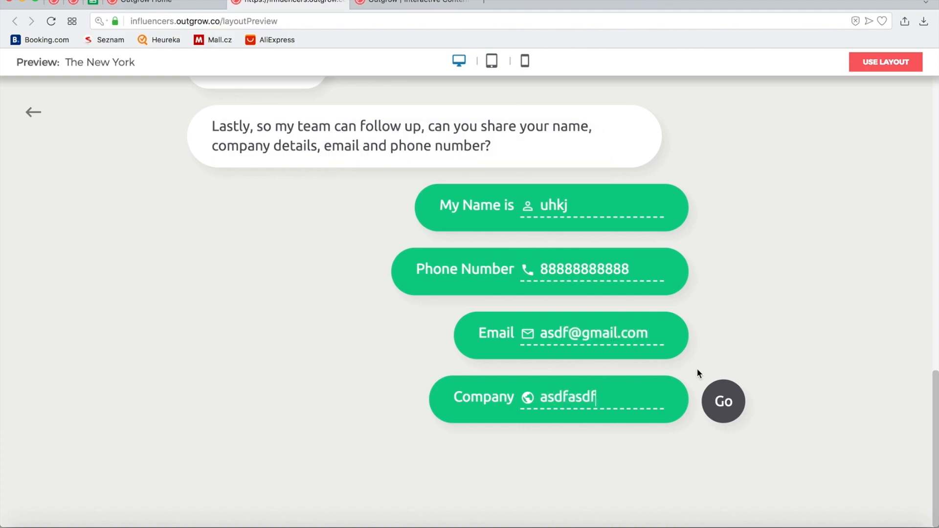
{"action": "left_click", "coordinate": [734, 415]}
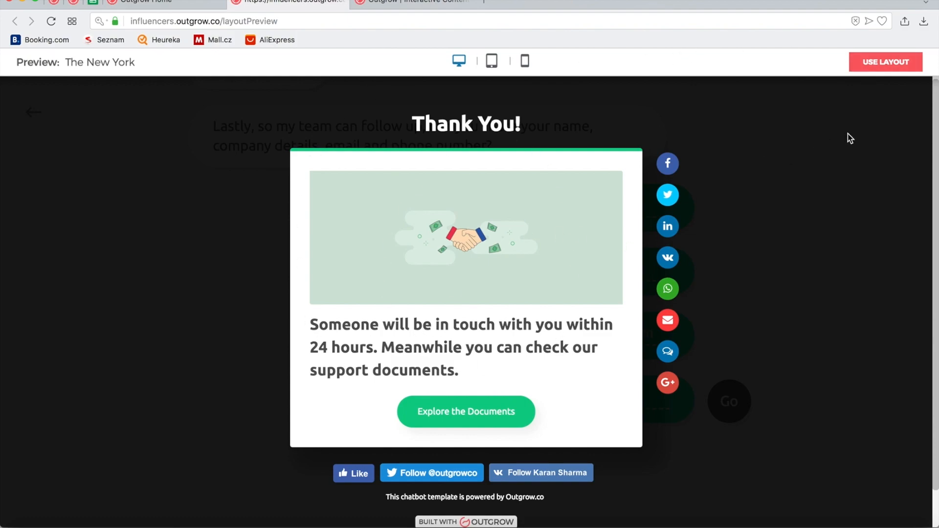
{"action": "left_click", "coordinate": [870, 64]}
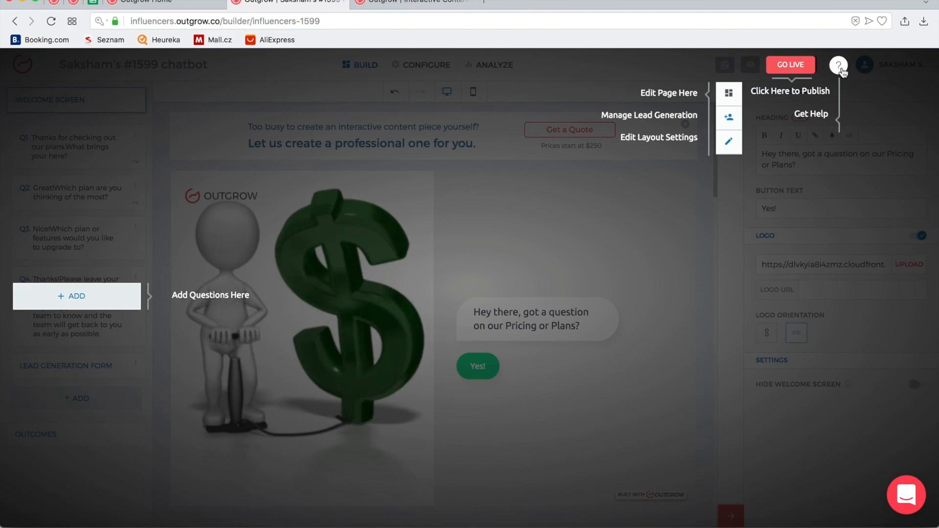
Dismiss the onboarding tour and close the 'Get a Quote' custom-content promo banner
{"action": "left_click", "coordinate": [656, 268]}
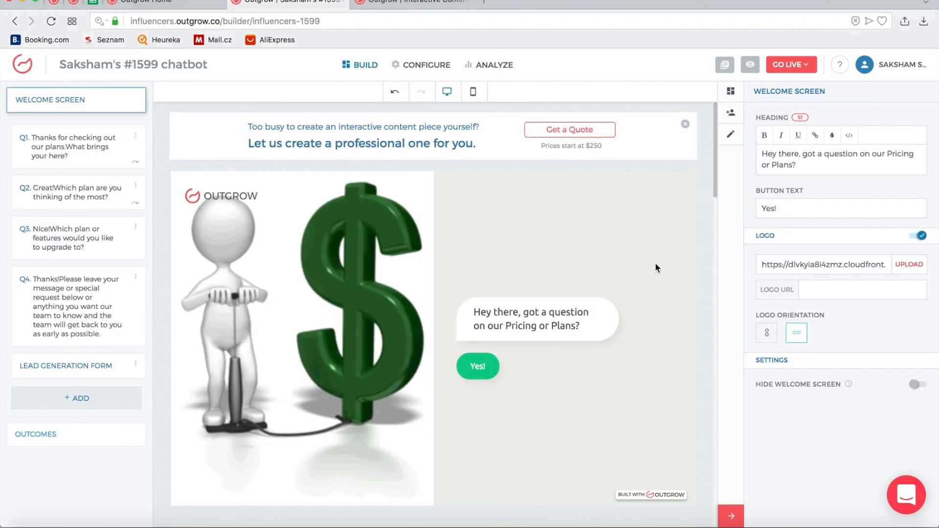
{"action": "scroll", "coordinate": [656, 268], "scroll_direction": "down", "scroll_amount": 10}
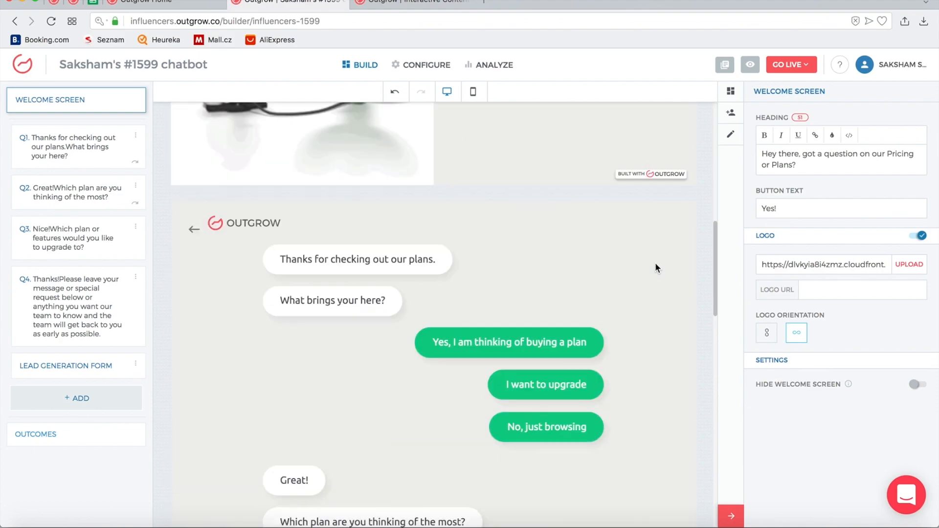
{"action": "scroll", "coordinate": [655, 264], "scroll_direction": "up", "scroll_amount": 10}
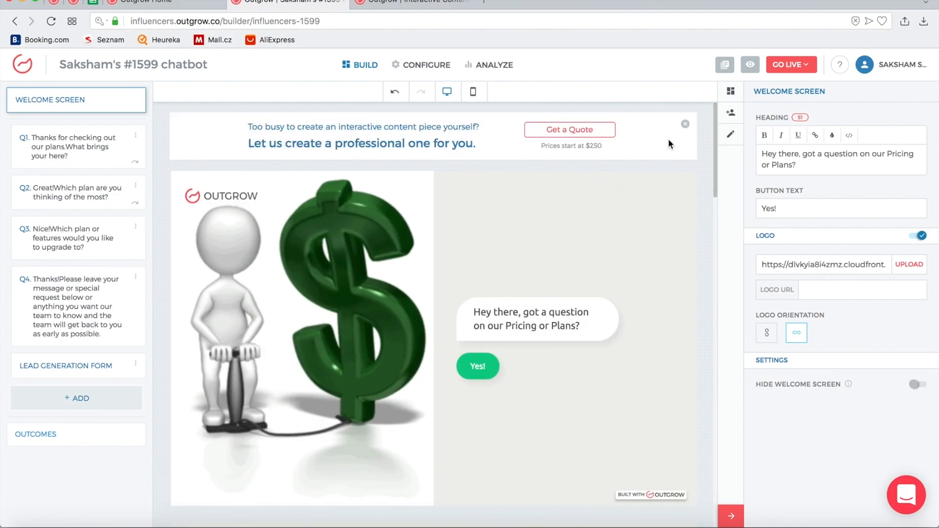
{"action": "left_click", "coordinate": [686, 123]}
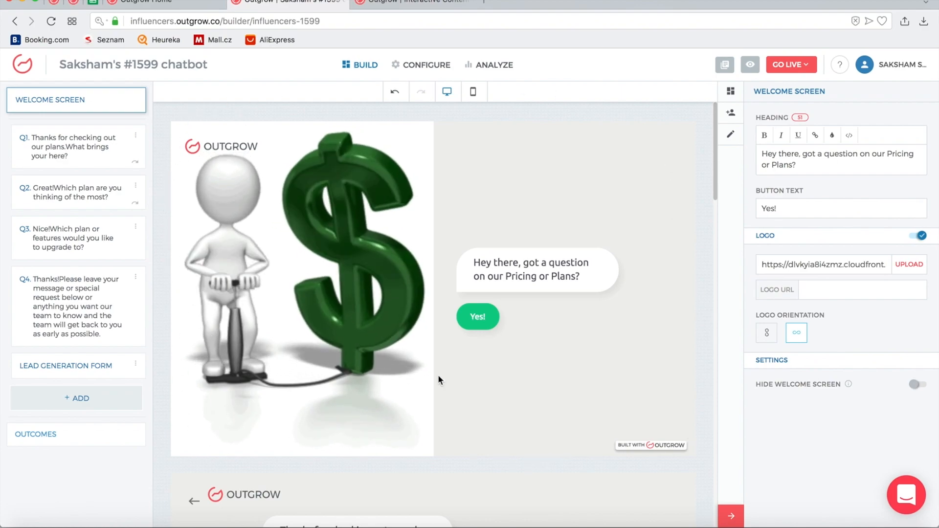
Scroll through the chat flow from the Pricing or Plans welcome to the Thank You screen
{"action": "scroll", "coordinate": [621, 263], "scroll_direction": "down", "scroll_amount": 10}
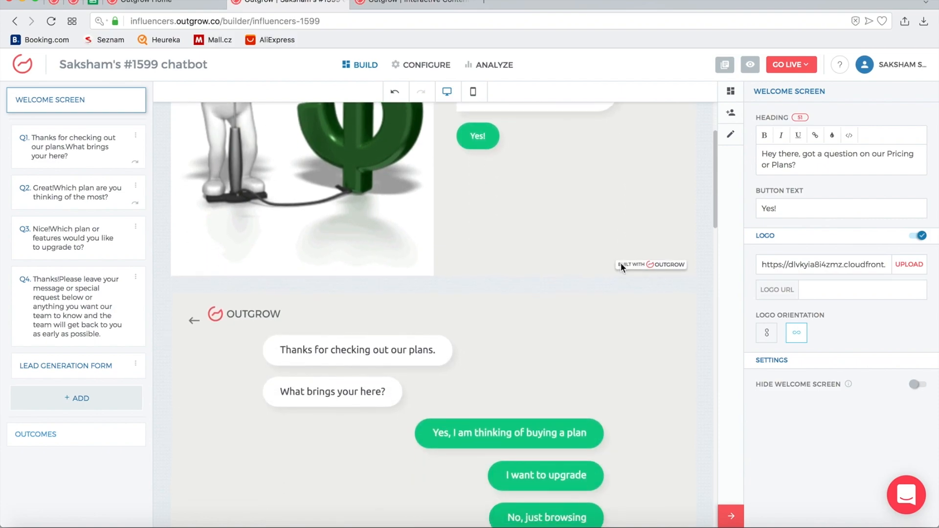
{"action": "scroll", "coordinate": [621, 264], "scroll_direction": "down", "scroll_amount": 6}
{"action": "scroll", "coordinate": [621, 263], "scroll_direction": "down", "scroll_amount": 5}
{"action": "scroll", "coordinate": [621, 262], "scroll_direction": "up", "scroll_amount": 20}
{"action": "scroll", "coordinate": [620, 263], "scroll_direction": "up", "scroll_amount": 3}
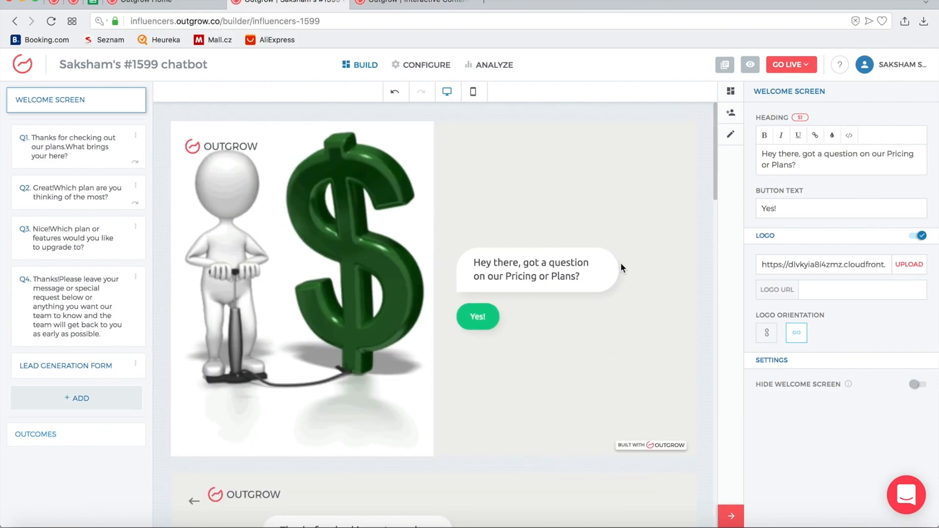
{"action": "scroll", "coordinate": [621, 262], "scroll_direction": "down", "scroll_amount": 5}
{"action": "scroll", "coordinate": [621, 268], "scroll_direction": "up", "scroll_amount": 5}
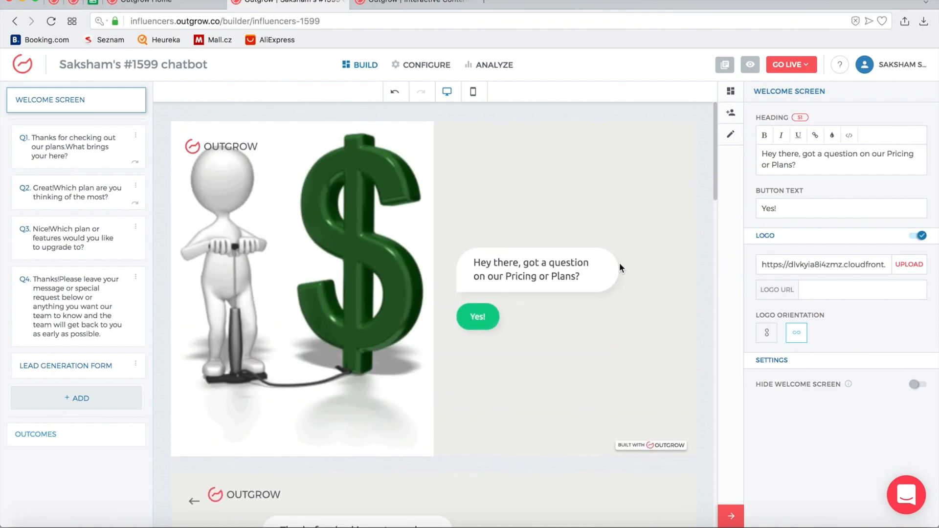
{"action": "scroll", "coordinate": [534, 293], "scroll_direction": "down", "scroll_amount": 4}
{"action": "scroll", "coordinate": [532, 289], "scroll_direction": "down", "scroll_amount": 5}
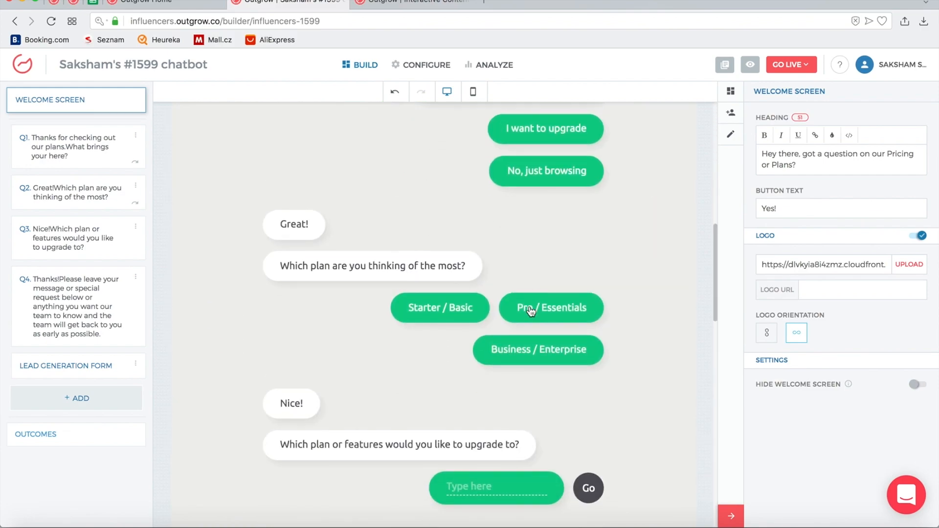
Open Question 2 and try editing the Pro / Essentials option text, then revert it
{"action": "left_click", "coordinate": [535, 310]}
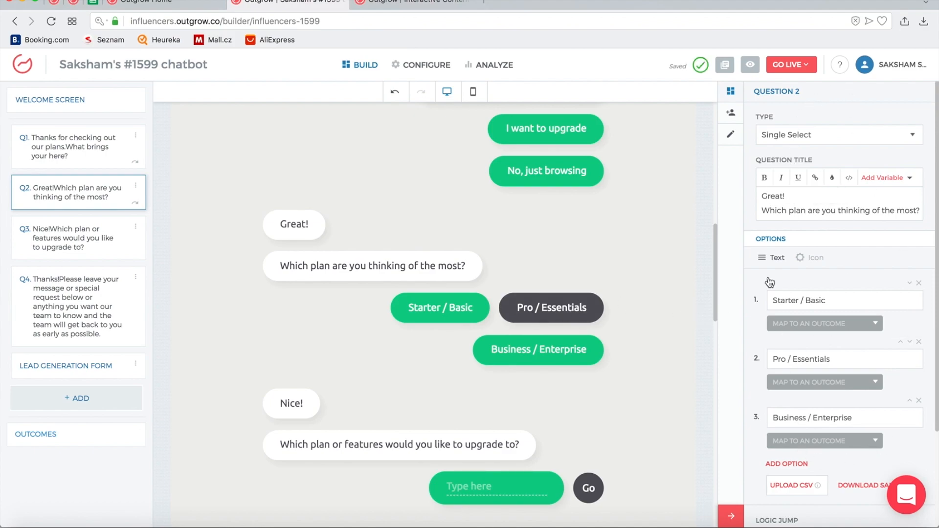
{"action": "scroll", "coordinate": [781, 339], "scroll_direction": "down", "scroll_amount": 2}
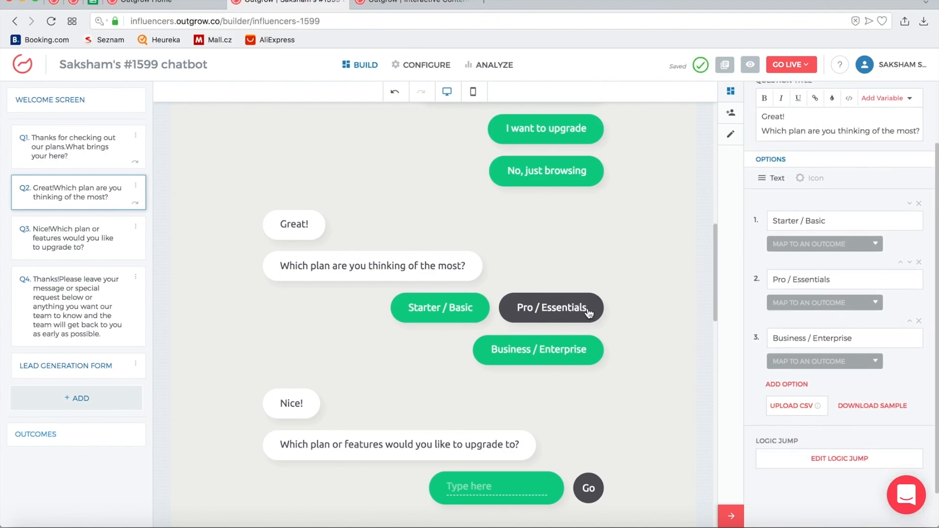
{"action": "double_click", "coordinate": [776, 283]}
{"action": "double_click", "coordinate": [802, 279]}
{"action": "left_click", "coordinate": [850, 278]}
{"action": "double_click", "coordinate": [850, 277]}
{"action": "key", "text": "Right"}
{"action": "type", "text": "njjhj"}
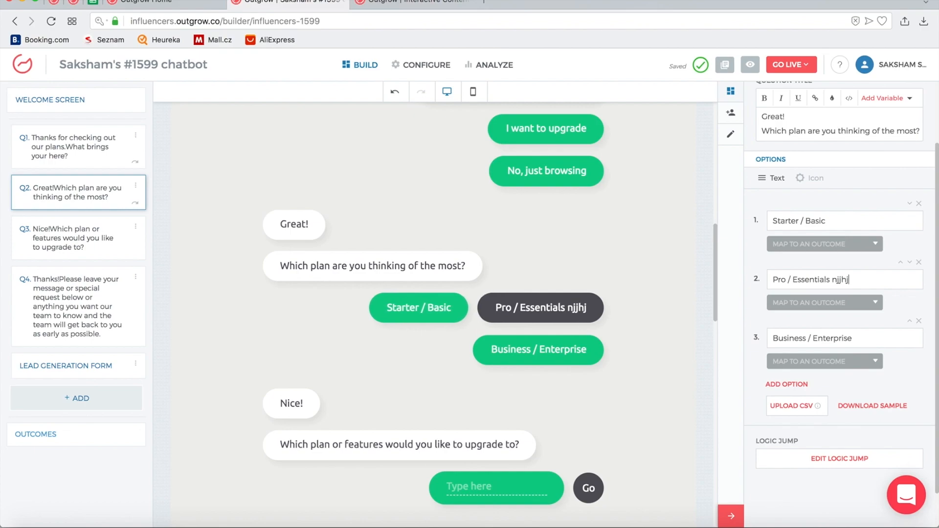
{"action": "key", "text": "BackSpace"}
{"action": "key", "text": "BackSpace"}
{"action": "key", "text": "BackSpace"}
{"action": "key", "text": "BackSpace"}
{"action": "key", "text": "BackSpace"}
{"action": "key", "text": "BackSpace"}
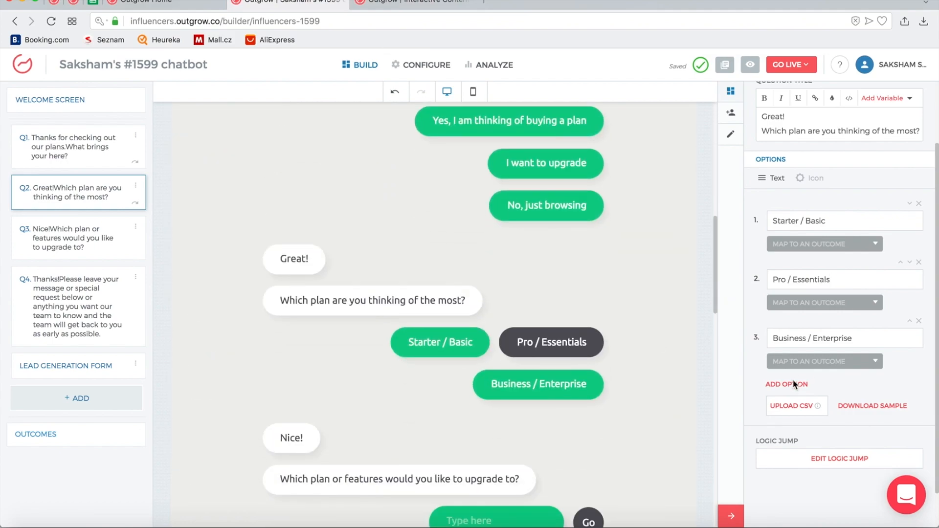
Add two extra answer options, then delete both to keep the three plan choices
{"action": "left_click", "coordinate": [787, 385]}
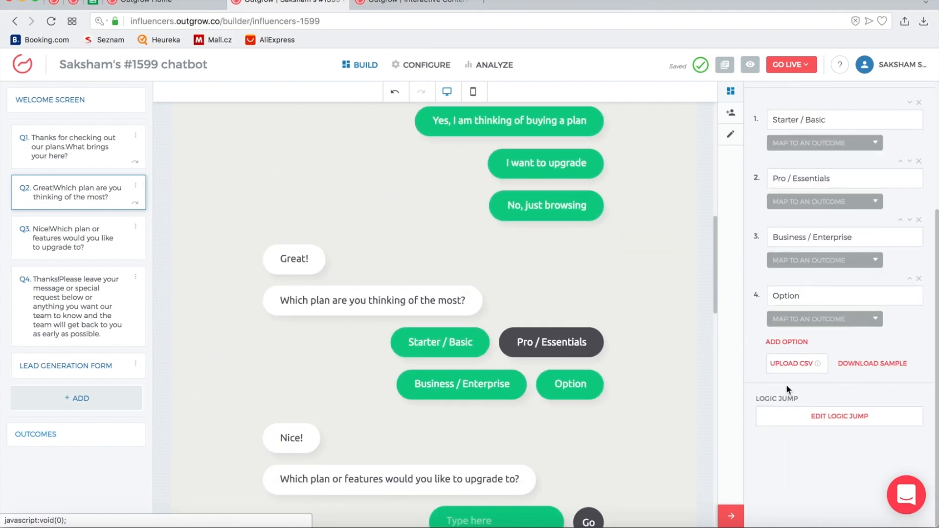
{"action": "left_click", "coordinate": [788, 343]}
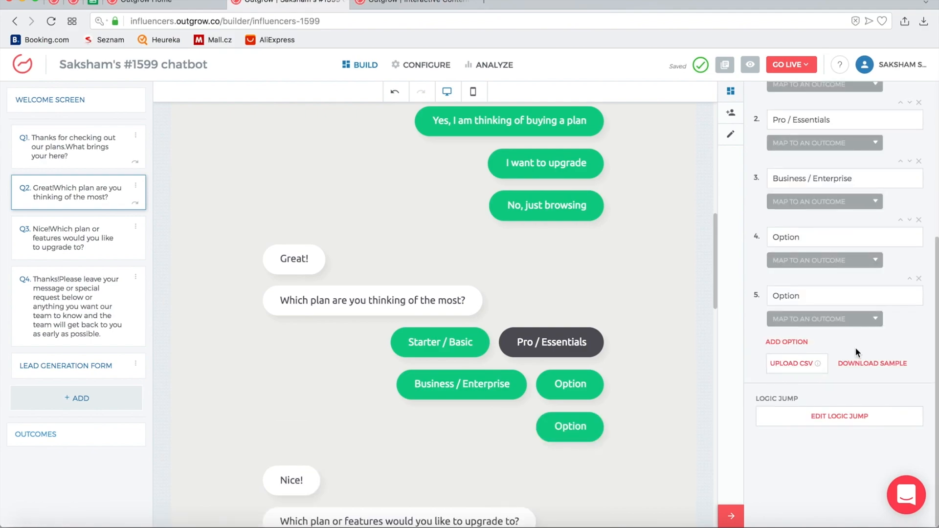
{"action": "left_click", "coordinate": [920, 280]}
{"action": "left_click", "coordinate": [919, 279]}
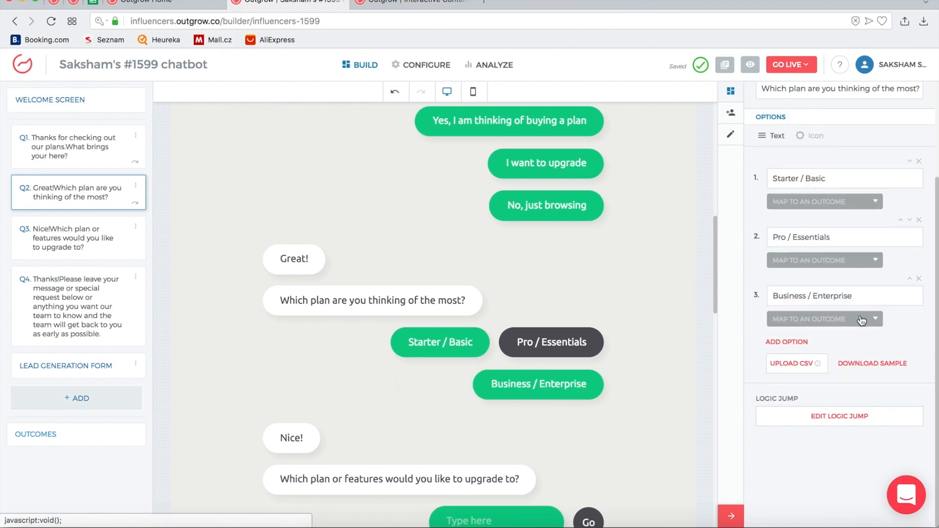
{"action": "triple_click", "coordinate": [795, 208]}
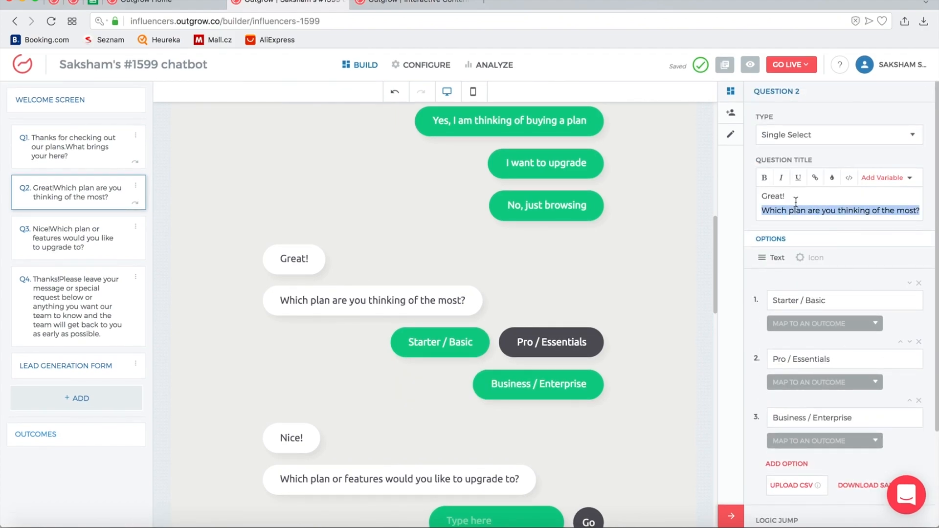
{"action": "double_click", "coordinate": [779, 196]}
{"action": "triple_click", "coordinate": [801, 208]}
{"action": "left_click", "coordinate": [792, 199]}
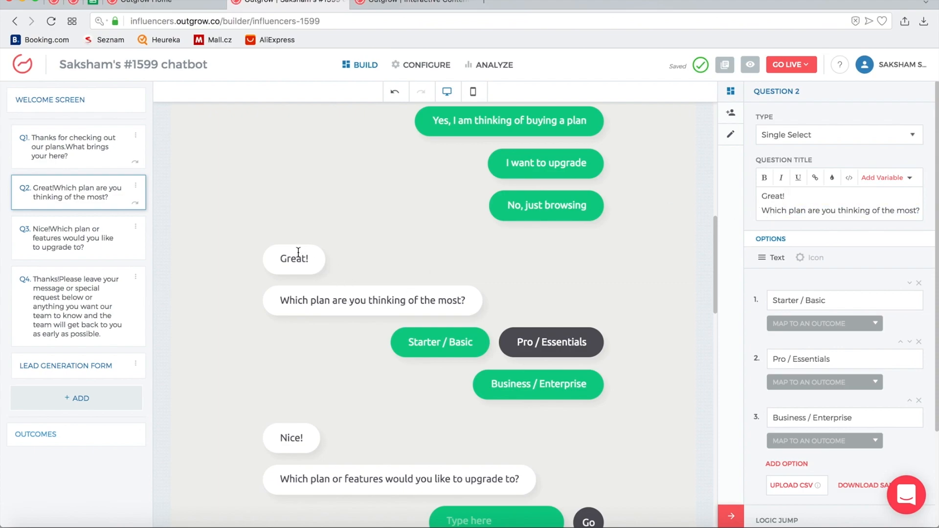
{"action": "left_click", "coordinate": [764, 211]}
{"action": "key", "text": "BackSpace"}
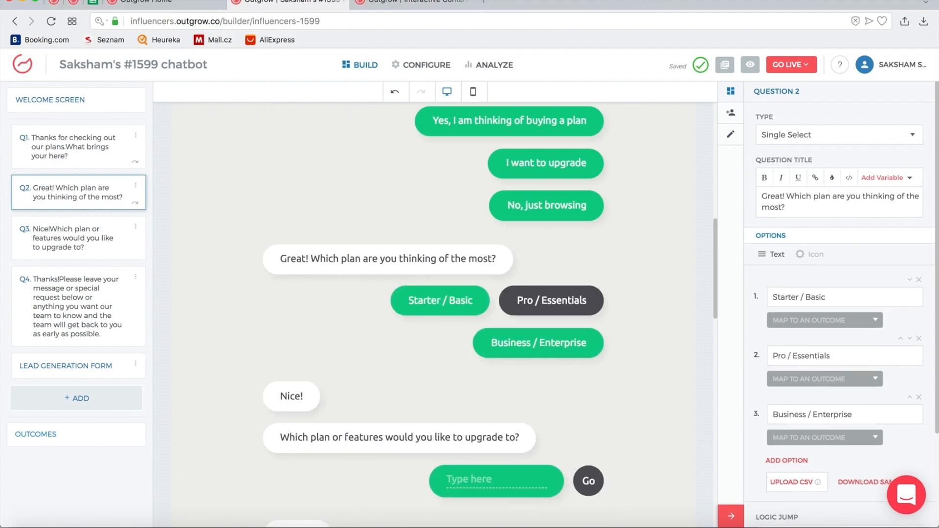
{"action": "key", "text": "Return"}
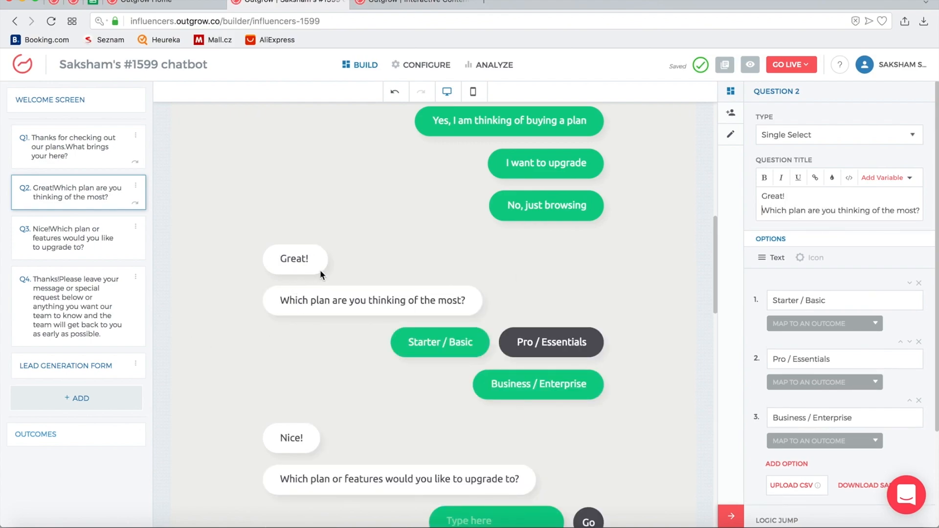
{"action": "left_click", "coordinate": [762, 209]}
{"action": "key", "text": "BackSpace"}
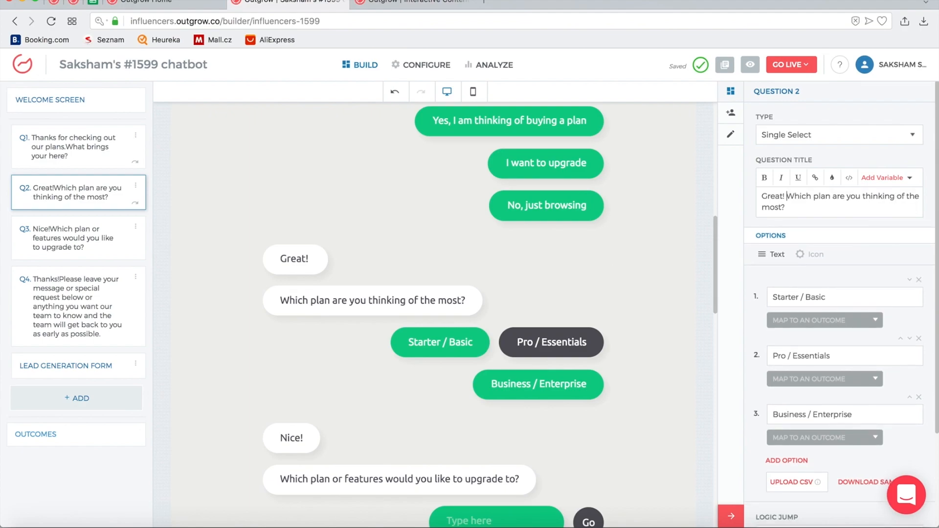
{"action": "key", "text": "BackSpace"}
{"action": "key", "text": "Return"}
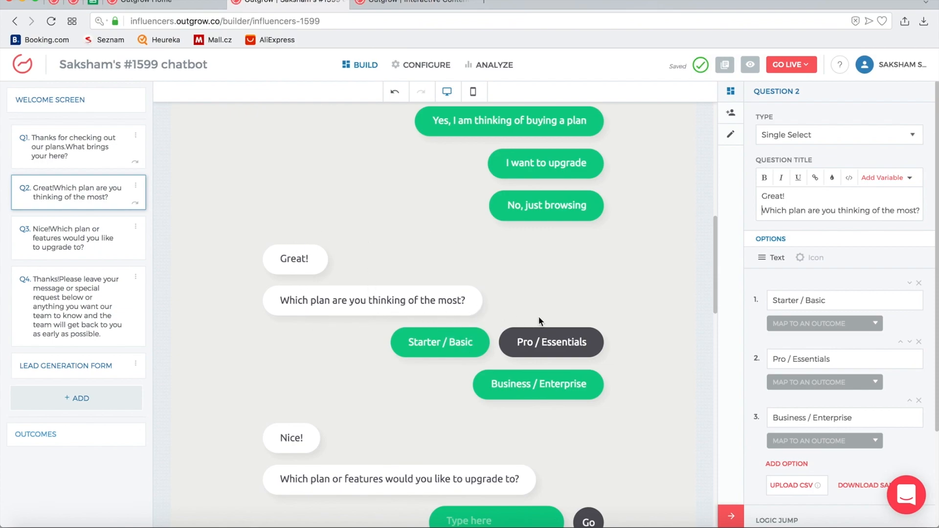
{"action": "scroll", "coordinate": [540, 321], "scroll_direction": "down", "scroll_amount": 5}
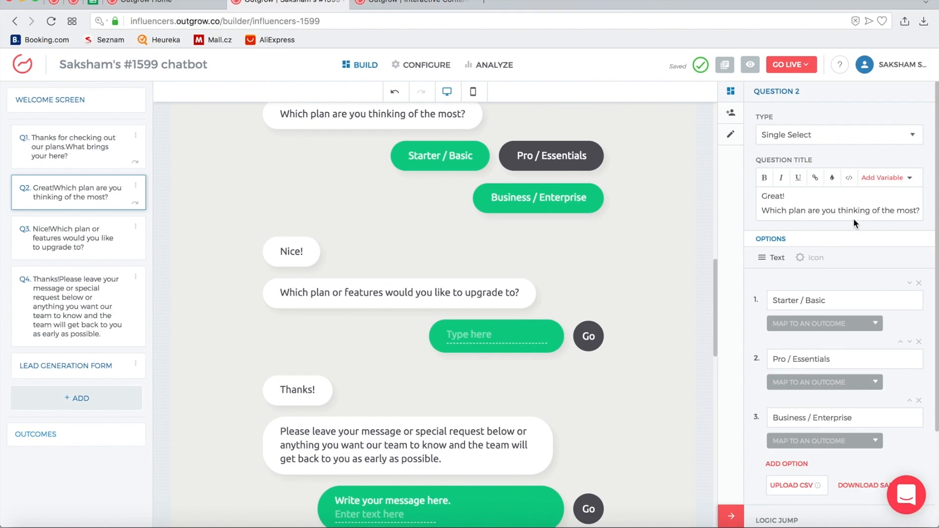
Check the Type lists of Q2 and Q1, keeping both Single Select, then open question 3
{"action": "left_click", "coordinate": [857, 137]}
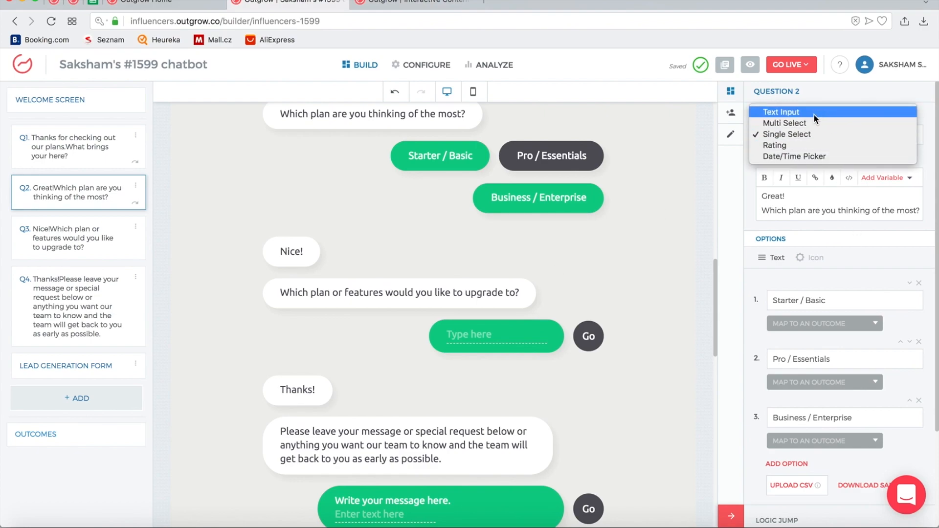
{"action": "left_click", "coordinate": [677, 204]}
{"action": "scroll", "coordinate": [678, 204], "scroll_direction": "up", "scroll_amount": 10}
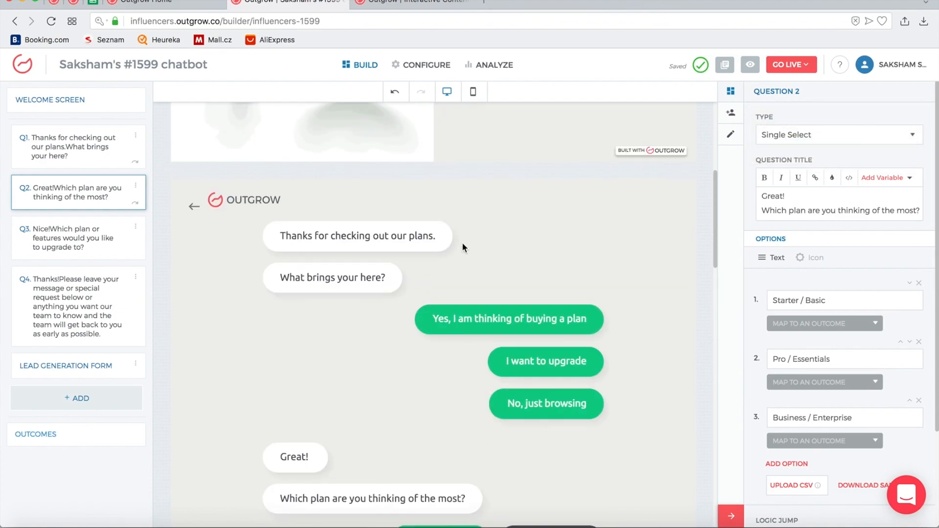
{"action": "left_click", "coordinate": [406, 235]}
{"action": "left_click", "coordinate": [799, 134]}
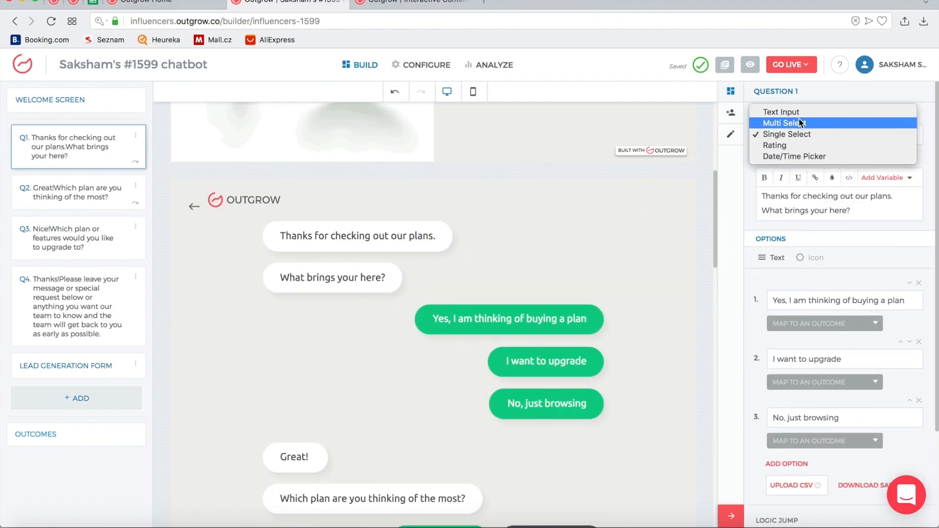
{"action": "left_click", "coordinate": [627, 215]}
{"action": "scroll", "coordinate": [627, 216], "scroll_direction": "down", "scroll_amount": 10}
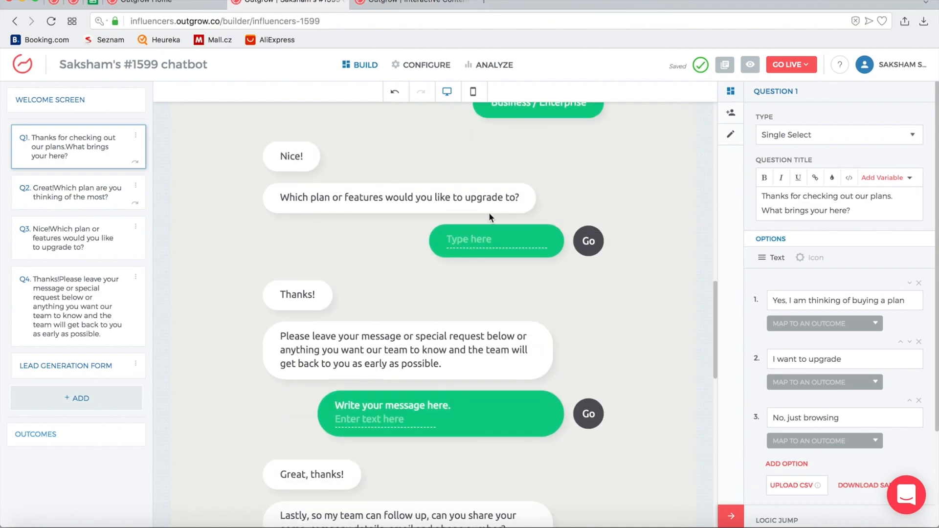
{"action": "left_click", "coordinate": [430, 201]}
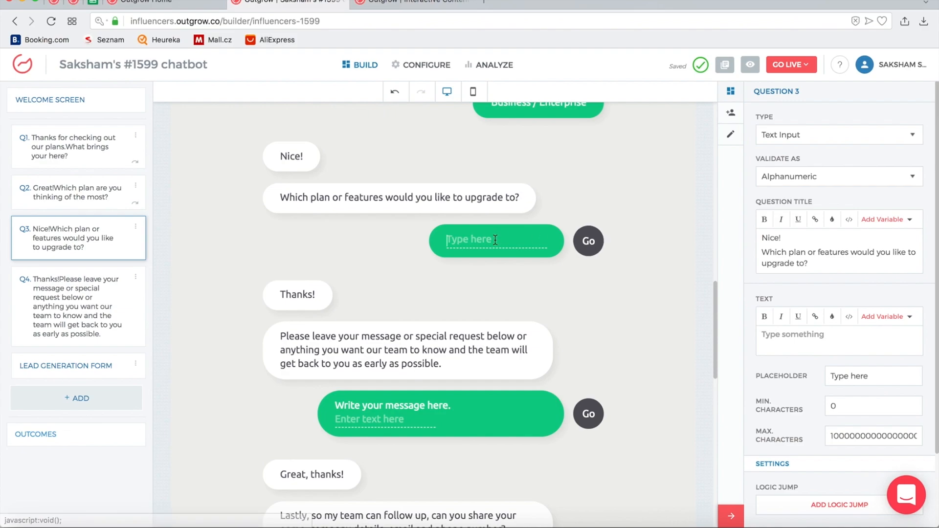
Set question 3's type to Multi Select and add two options for four in total
{"action": "left_click", "coordinate": [821, 138]}
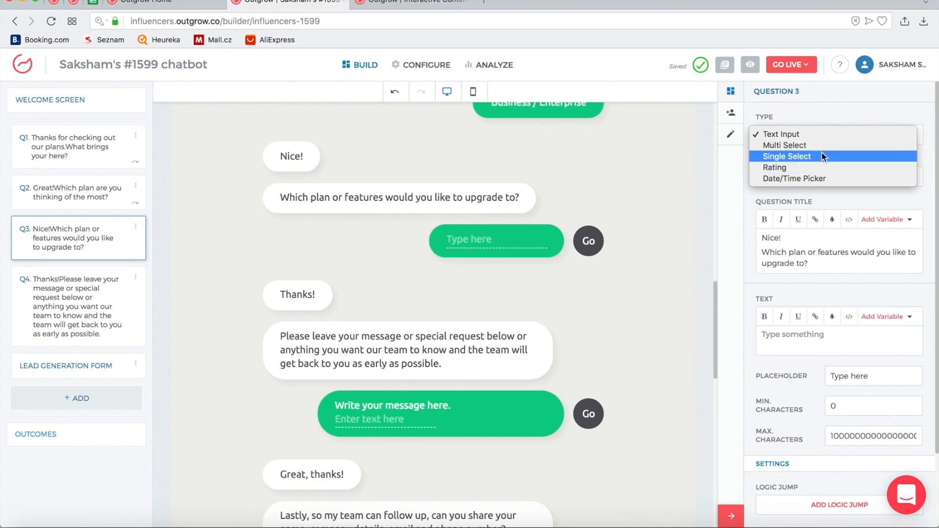
{"action": "key", "text": "Escape"}
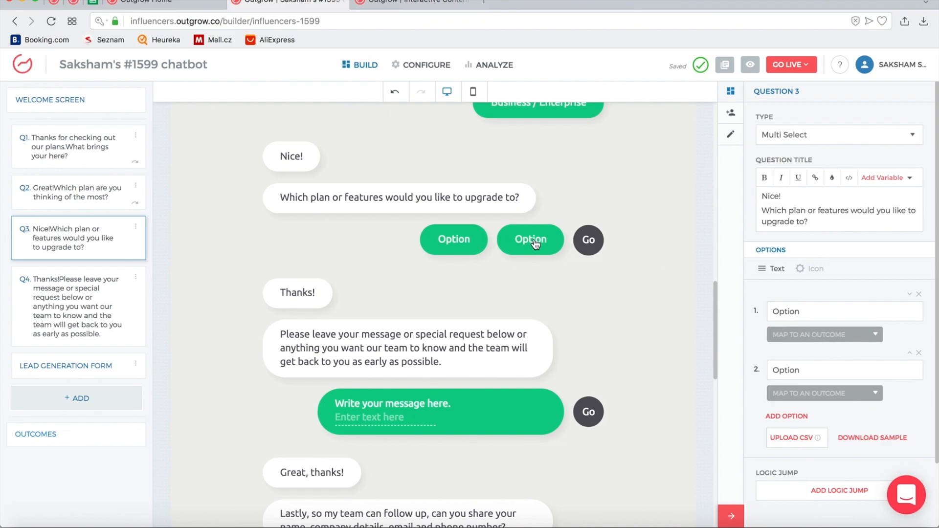
{"action": "left_click", "coordinate": [793, 417]}
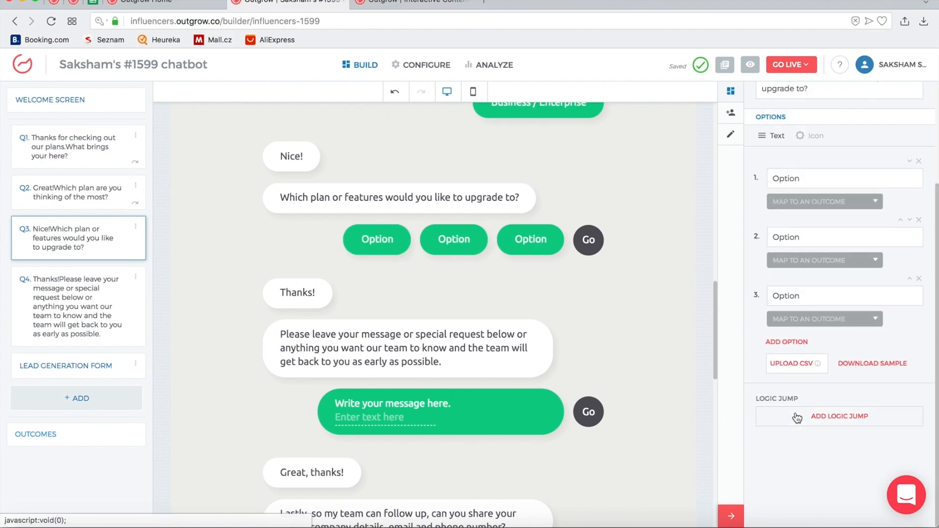
{"action": "left_click", "coordinate": [797, 342]}
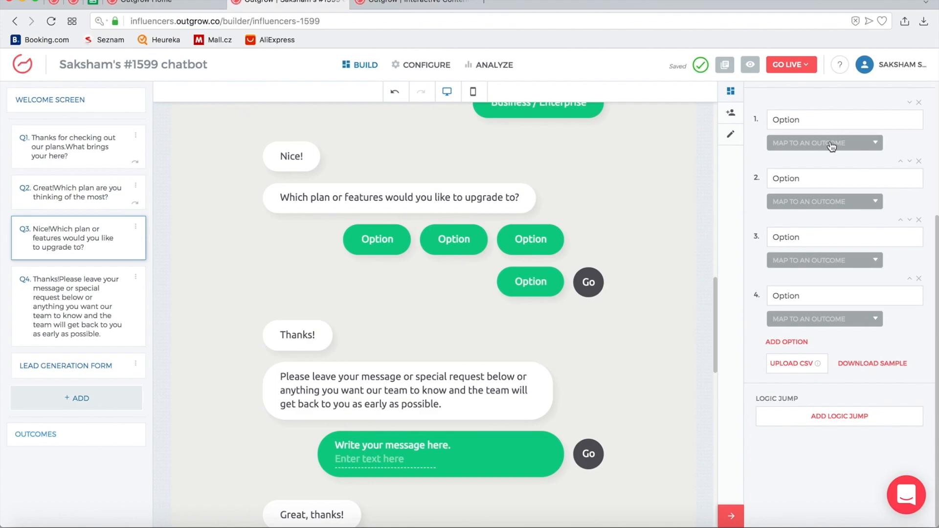
{"action": "scroll", "coordinate": [661, 281], "scroll_direction": "down", "scroll_amount": 10}
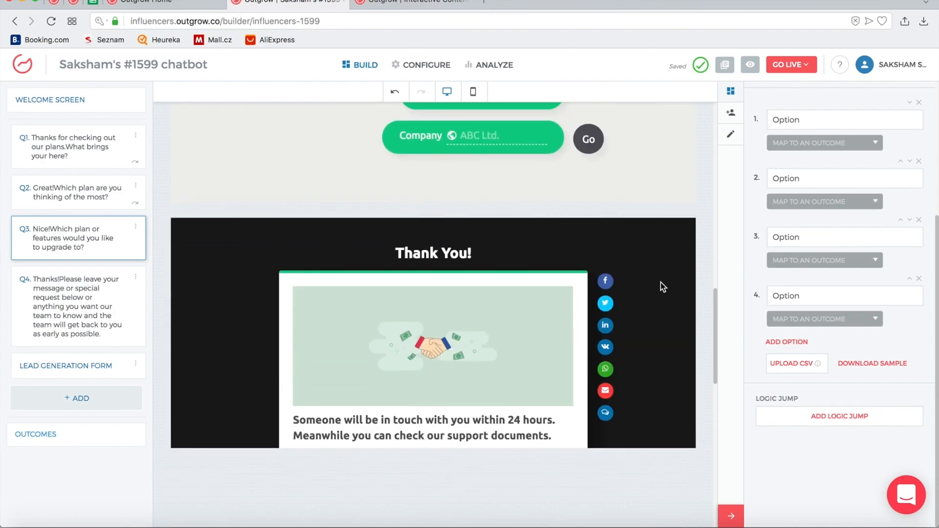
{"action": "scroll", "coordinate": [598, 363], "scroll_direction": "up", "scroll_amount": 10}
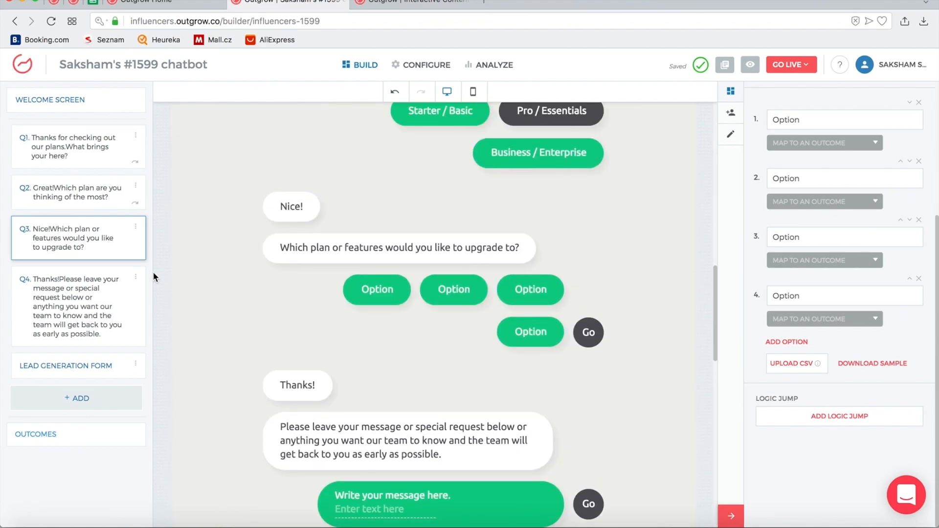
{"action": "left_click", "coordinate": [139, 227]}
{"action": "left_click", "coordinate": [124, 237]}
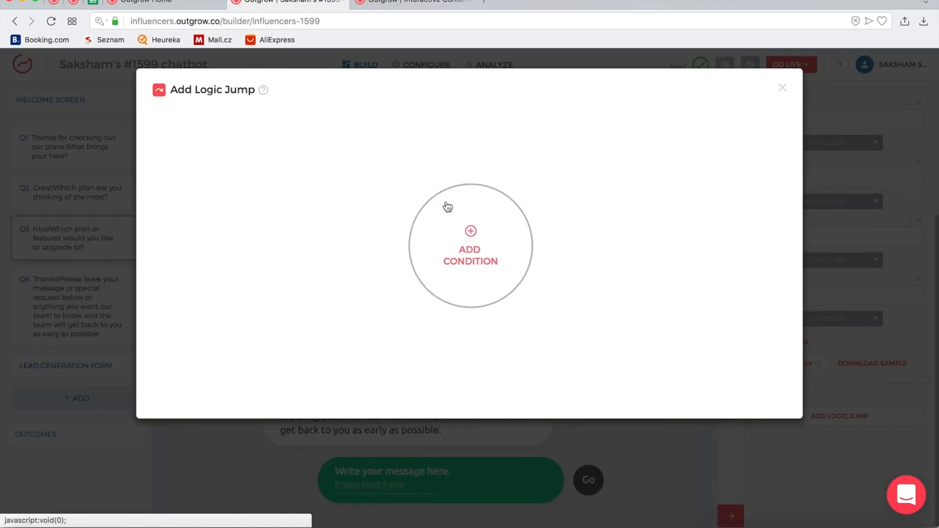
{"action": "left_click", "coordinate": [483, 243]}
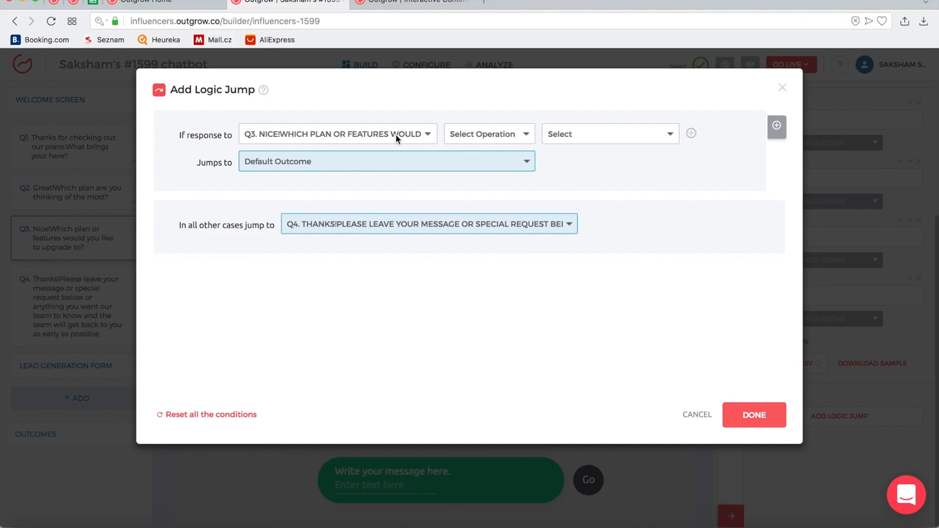
{"action": "left_click", "coordinate": [491, 140]}
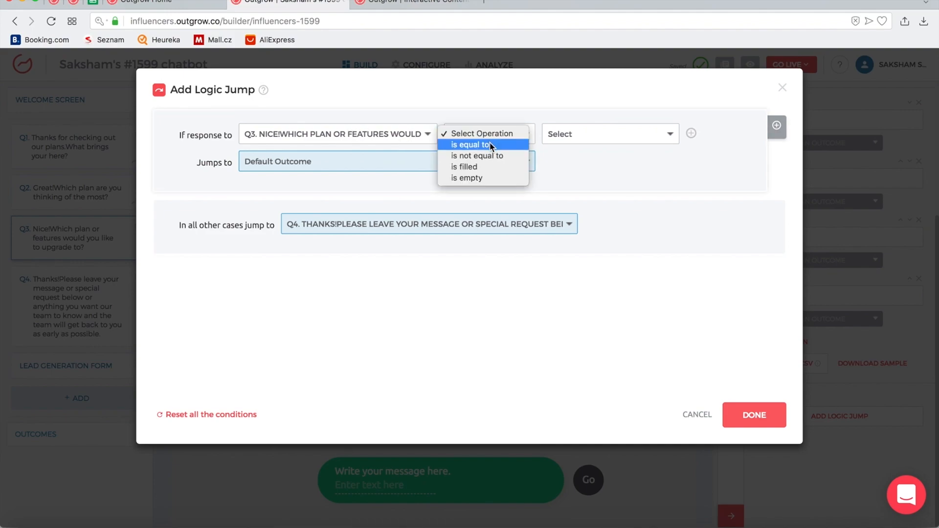
{"action": "left_click", "coordinate": [491, 145]}
{"action": "left_click", "coordinate": [581, 136]}
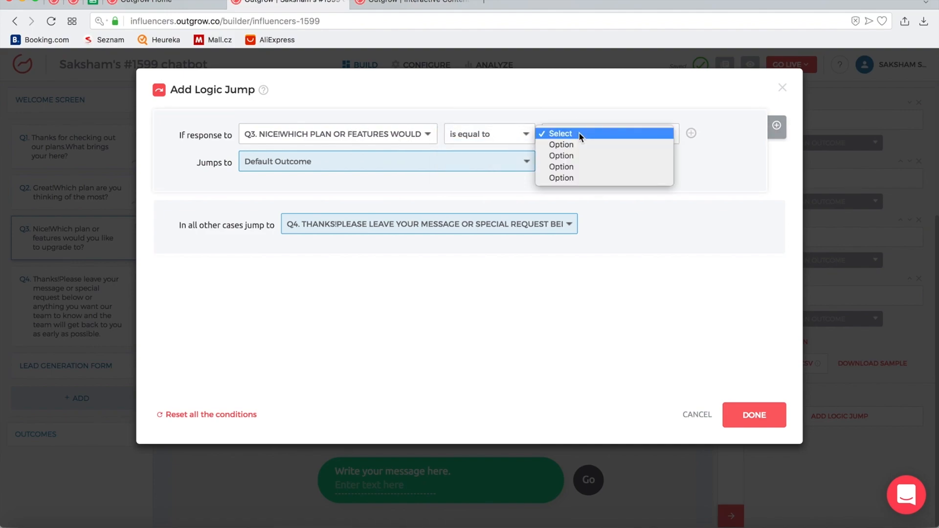
{"action": "left_click", "coordinate": [579, 143]}
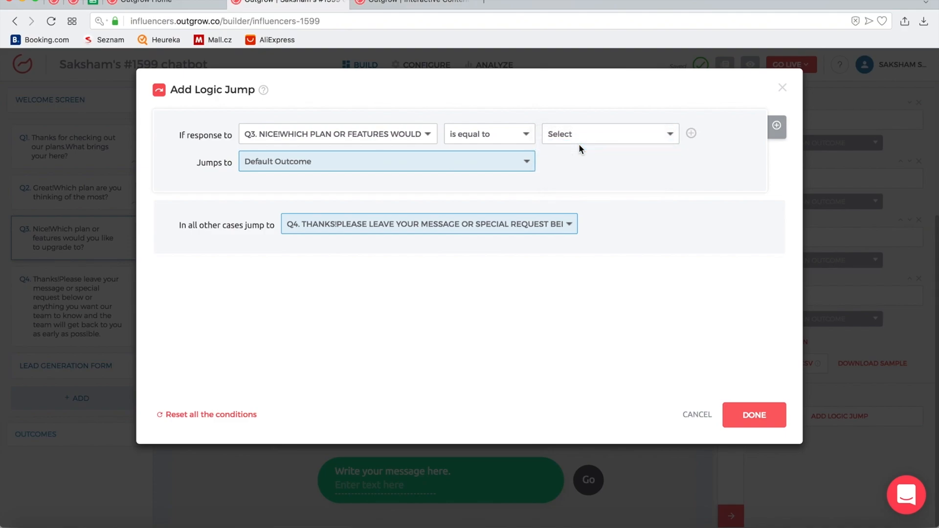
{"action": "left_click", "coordinate": [484, 162]}
{"action": "left_click", "coordinate": [454, 161]}
{"action": "left_click", "coordinate": [776, 126]}
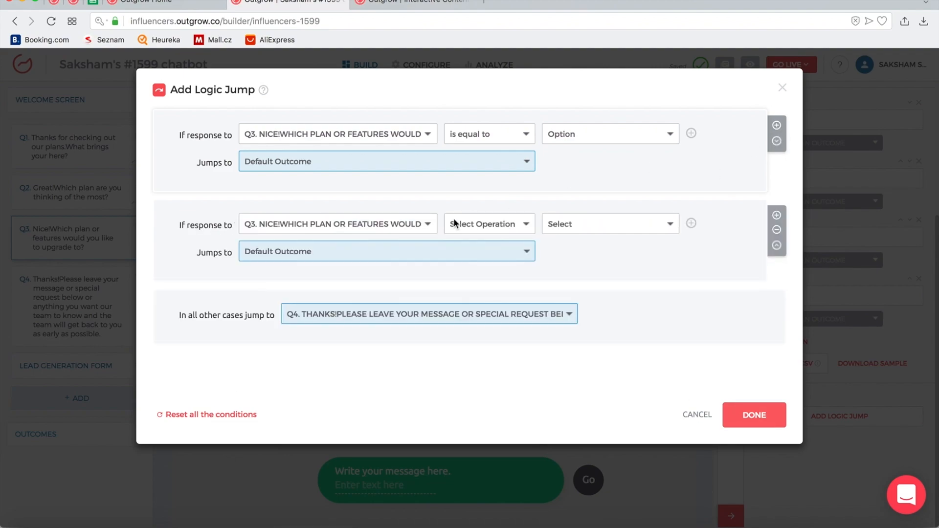
{"action": "left_click", "coordinate": [517, 221]}
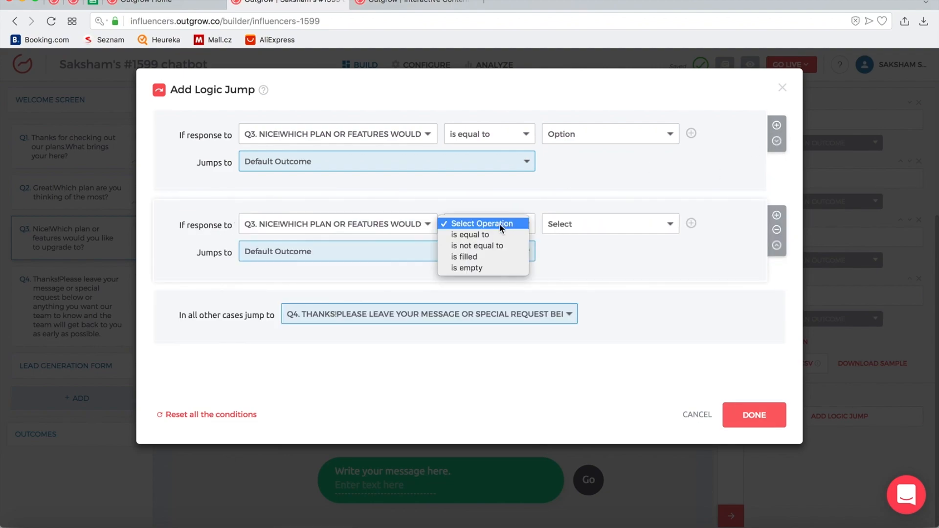
{"action": "left_click", "coordinate": [492, 231]}
{"action": "left_click", "coordinate": [598, 223]}
{"action": "left_click", "coordinate": [595, 245]}
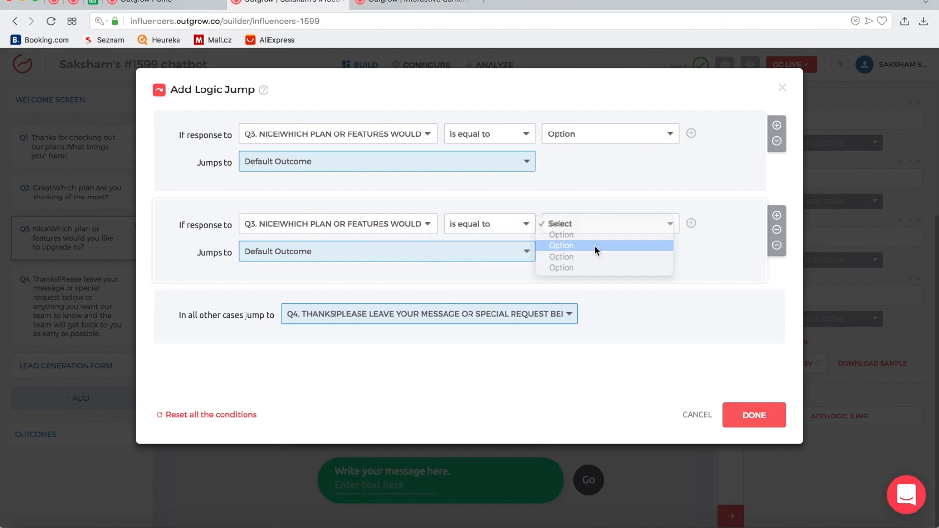
{"action": "left_click", "coordinate": [573, 134]}
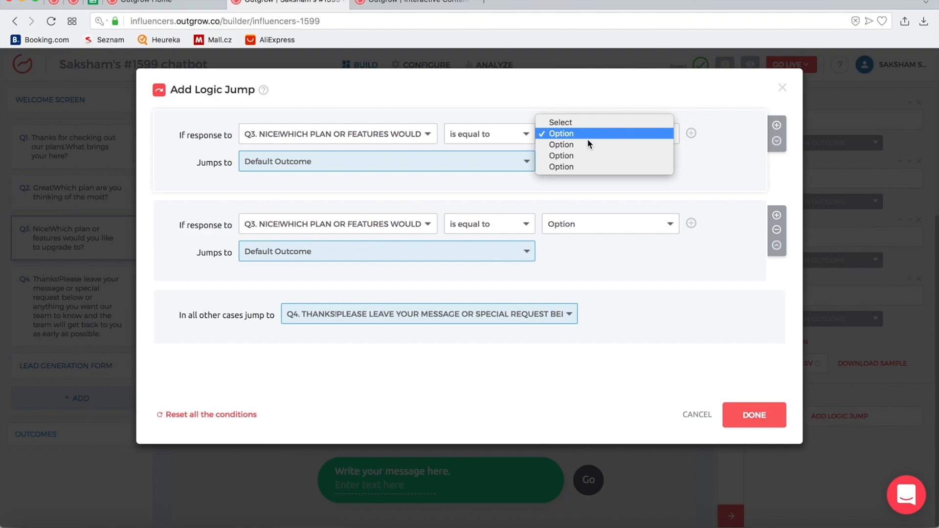
{"action": "left_click", "coordinate": [580, 189]}
{"action": "left_click", "coordinate": [509, 253]}
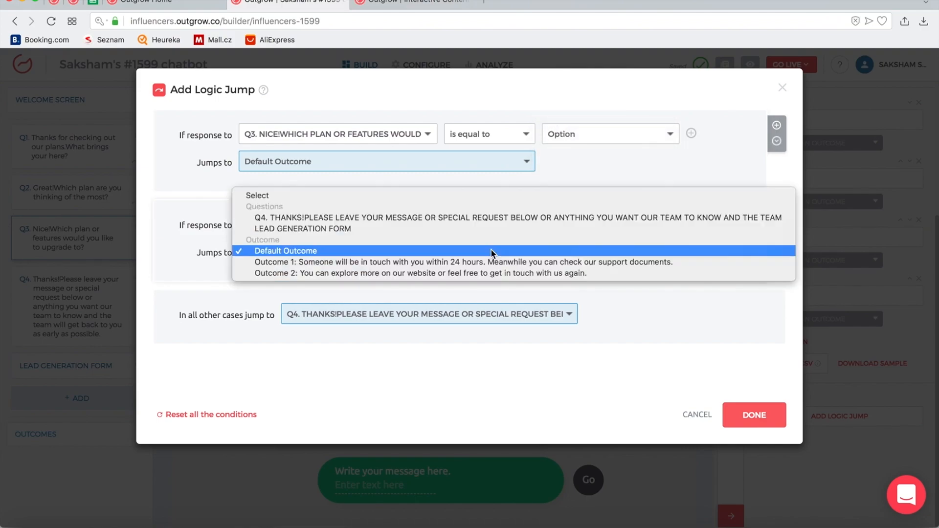
{"action": "left_click", "coordinate": [465, 272]}
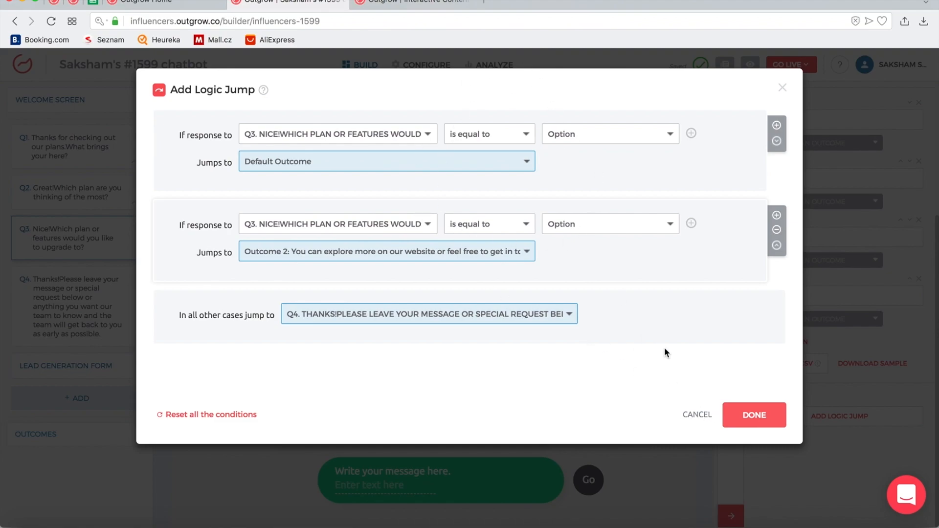
{"action": "left_click", "coordinate": [697, 416]}
{"action": "left_click", "coordinate": [136, 229]}
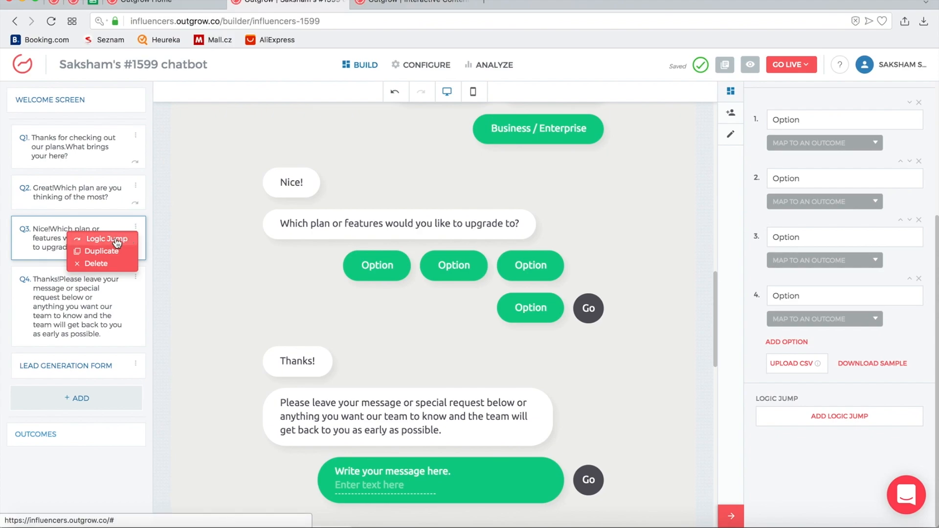
Rename question 3's first two options to Option 1 and Option 2
{"action": "scroll", "coordinate": [634, 341], "scroll_direction": "down", "scroll_amount": 4}
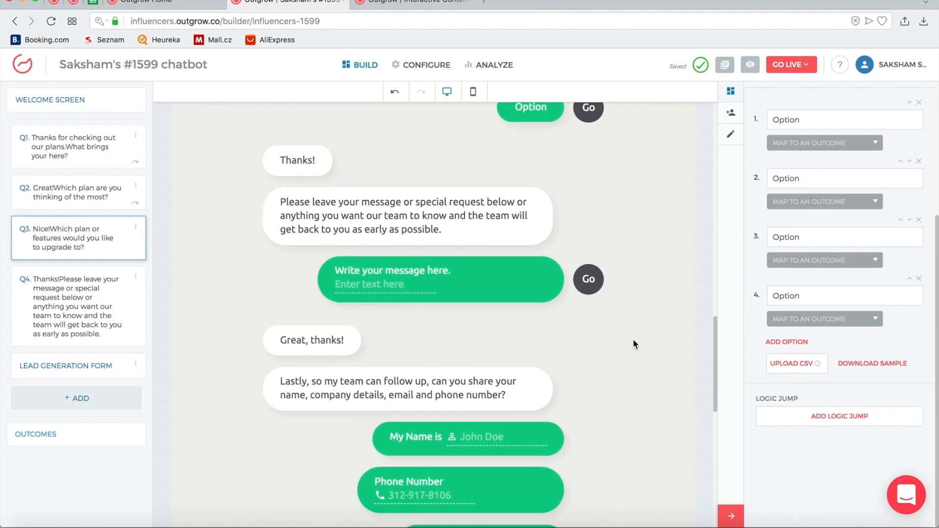
{"action": "scroll", "coordinate": [633, 340], "scroll_direction": "up", "scroll_amount": 4}
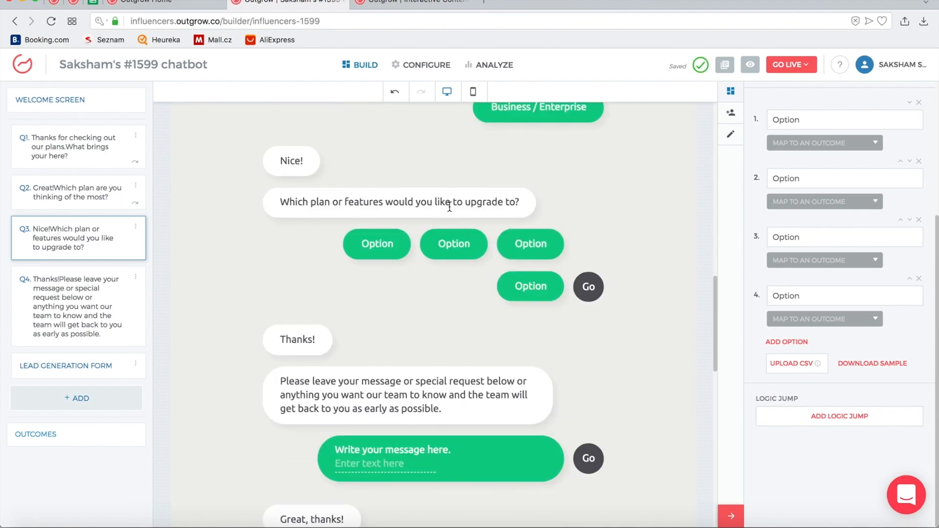
{"action": "scroll", "coordinate": [807, 229], "scroll_direction": "up", "scroll_amount": 4}
{"action": "left_click", "coordinate": [814, 314]}
{"action": "type", "text": "1"}
{"action": "left_click", "coordinate": [842, 370]}
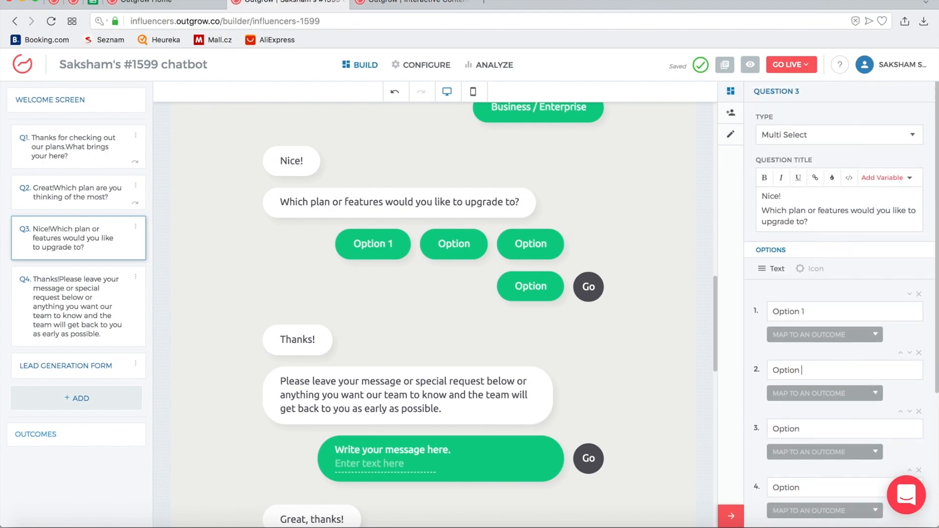
{"action": "type", "text": "2"}
Switch question 3's type to Single Select, then to Rating
{"action": "left_click", "coordinate": [814, 142]}
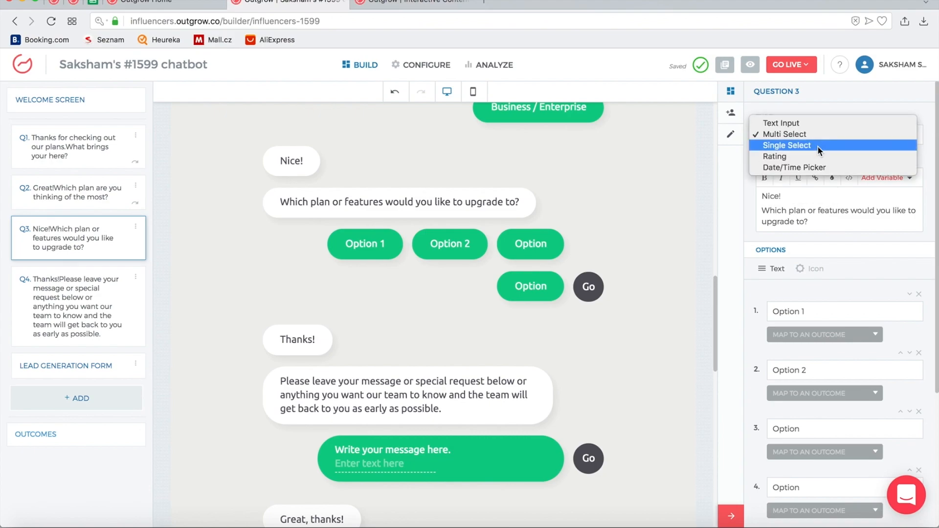
{"action": "left_click", "coordinate": [817, 146]}
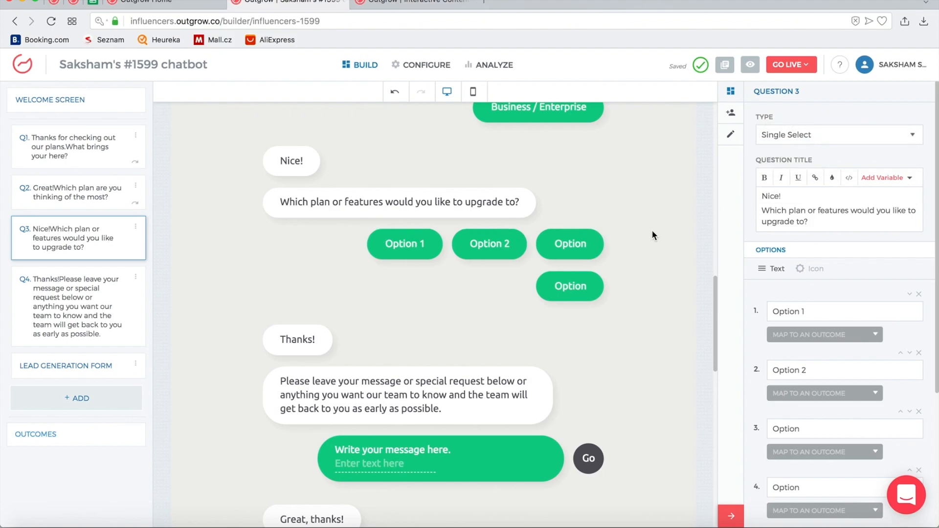
{"action": "left_click", "coordinate": [837, 141]}
{"action": "left_click", "coordinate": [828, 146]}
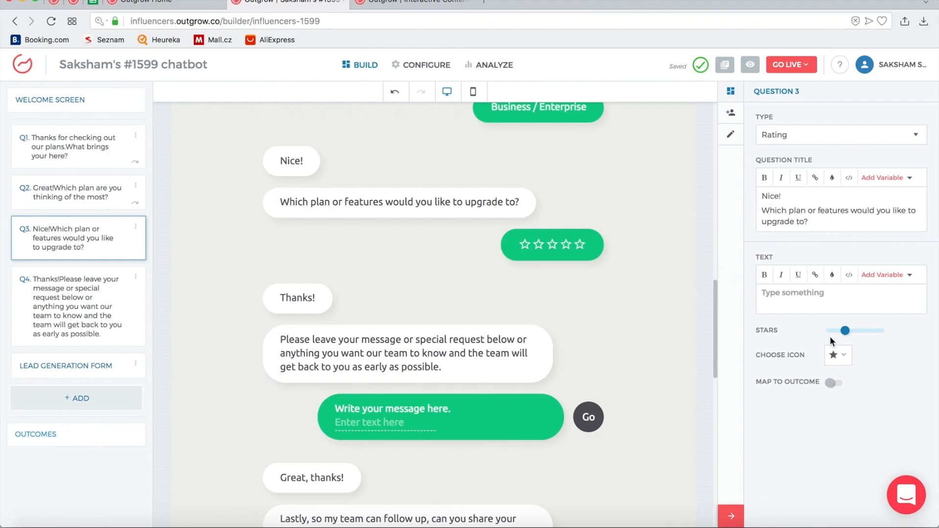
Browse the rating icon choices and try the phone-hangup icon
{"action": "left_click", "coordinate": [838, 354]}
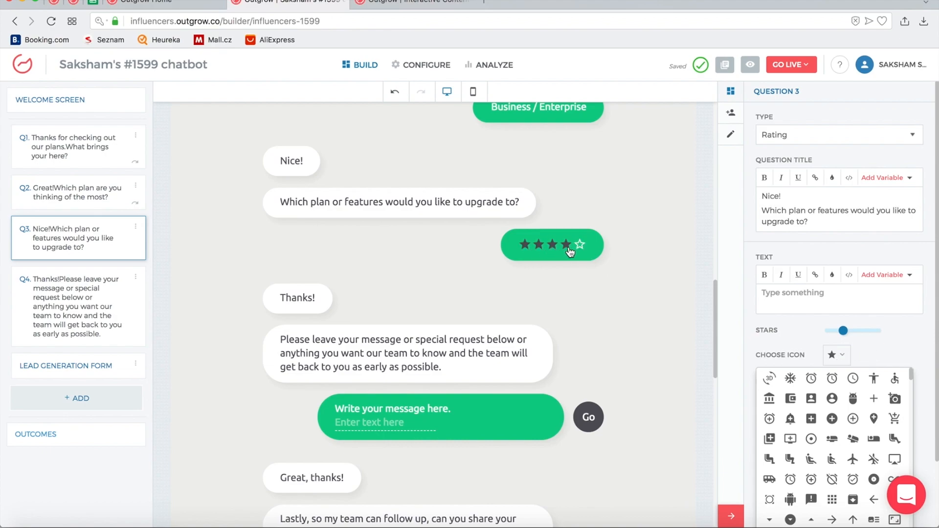
{"action": "scroll", "coordinate": [832, 465], "scroll_direction": "down", "scroll_amount": 5}
{"action": "scroll", "coordinate": [832, 467], "scroll_direction": "down", "scroll_amount": 3}
{"action": "left_click", "coordinate": [813, 439]}
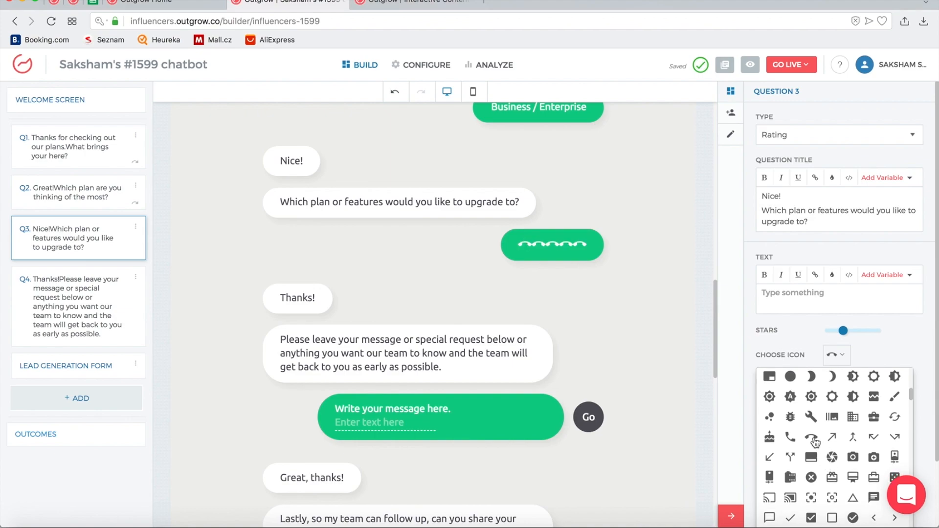
{"action": "scroll", "coordinate": [854, 445], "scroll_direction": "down", "scroll_amount": 4}
{"action": "scroll", "coordinate": [854, 445], "scroll_direction": "down", "scroll_amount": 5}
{"action": "scroll", "coordinate": [853, 445], "scroll_direction": "down", "scroll_amount": 5}
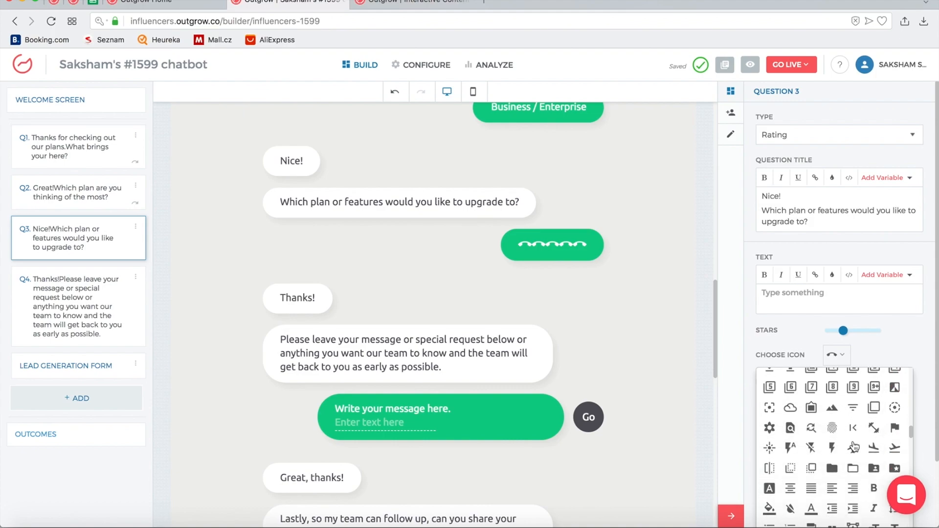
{"action": "scroll", "coordinate": [853, 446], "scroll_direction": "down", "scroll_amount": 6}
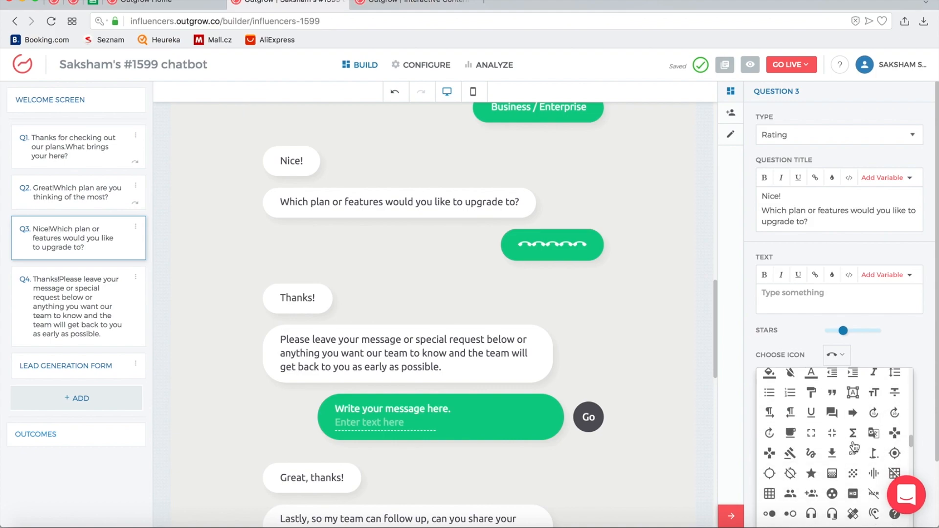
{"action": "scroll", "coordinate": [855, 446], "scroll_direction": "up", "scroll_amount": 5}
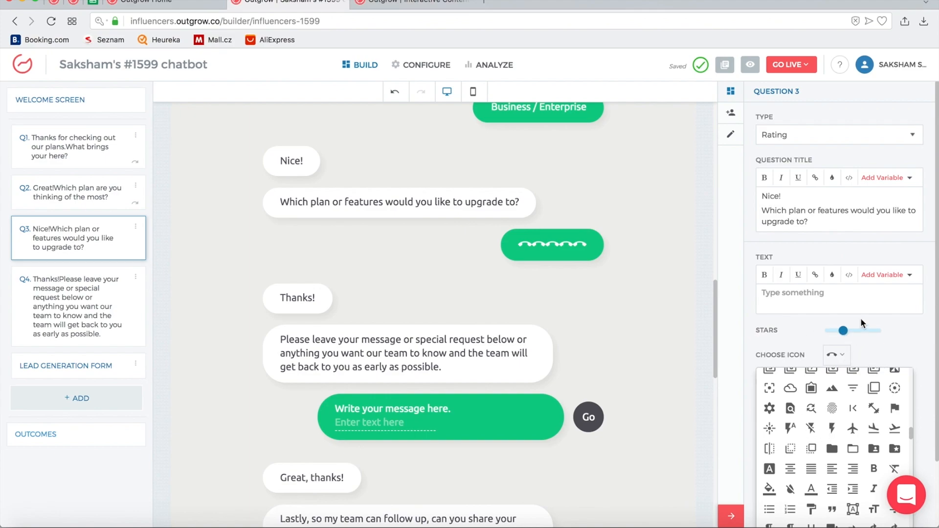
{"action": "left_click", "coordinate": [842, 236]}
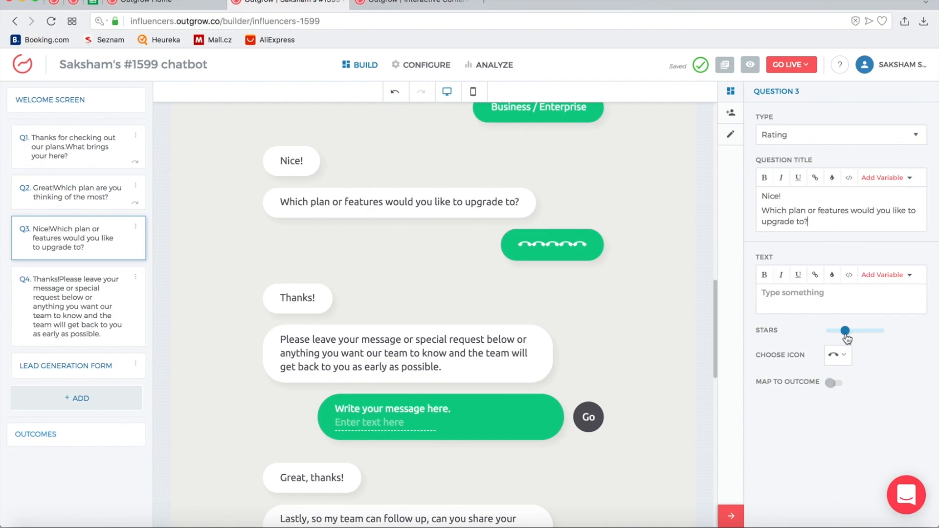
Switch the rating to alarm-clock icons, moving the Stars slider to 7 then back to 5
{"action": "left_click_drag", "start_coordinate": [847, 335], "coordinate": [859, 336]}
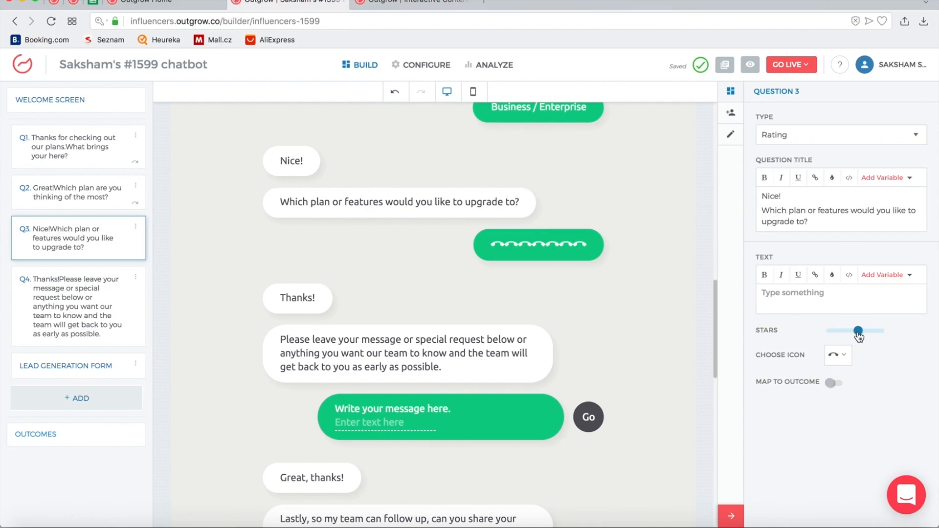
{"action": "left_click", "coordinate": [838, 356]}
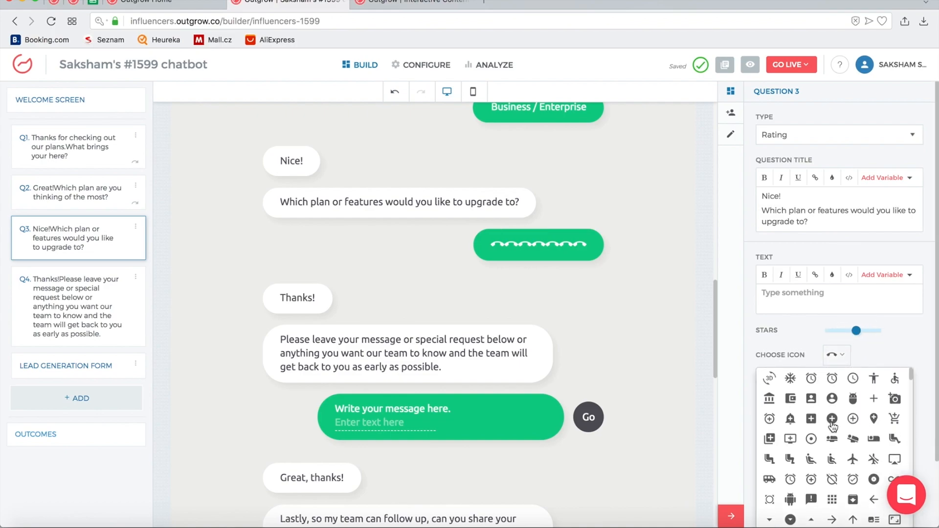
{"action": "left_click", "coordinate": [812, 380]}
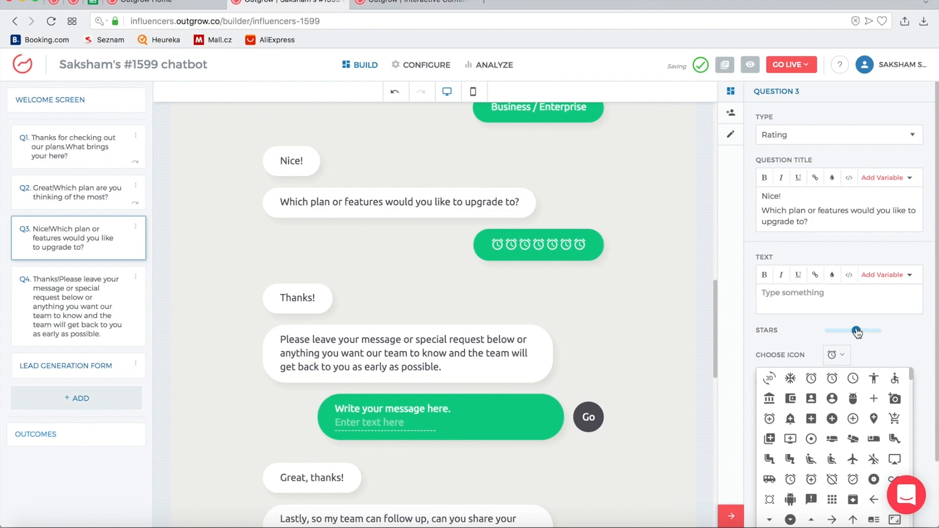
{"action": "left_click", "coordinate": [820, 319]}
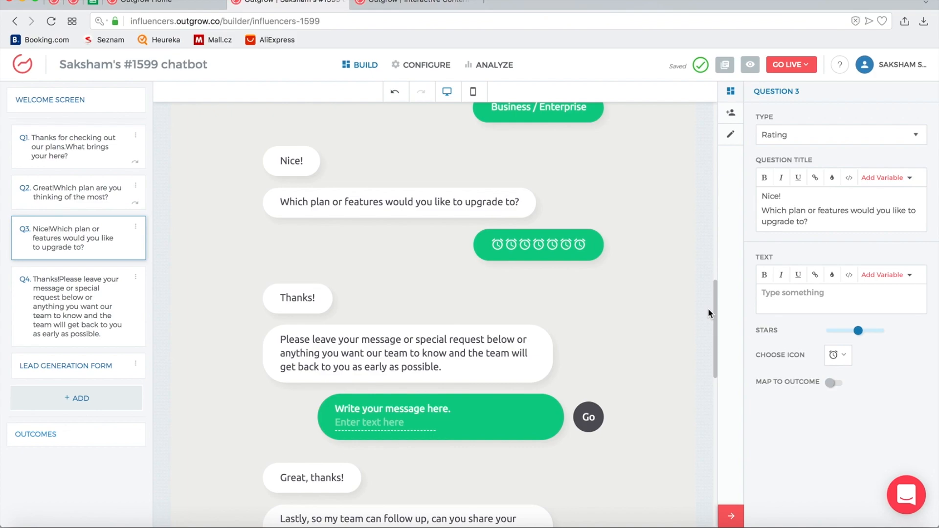
{"action": "left_click_drag", "start_coordinate": [863, 337], "coordinate": [847, 337]}
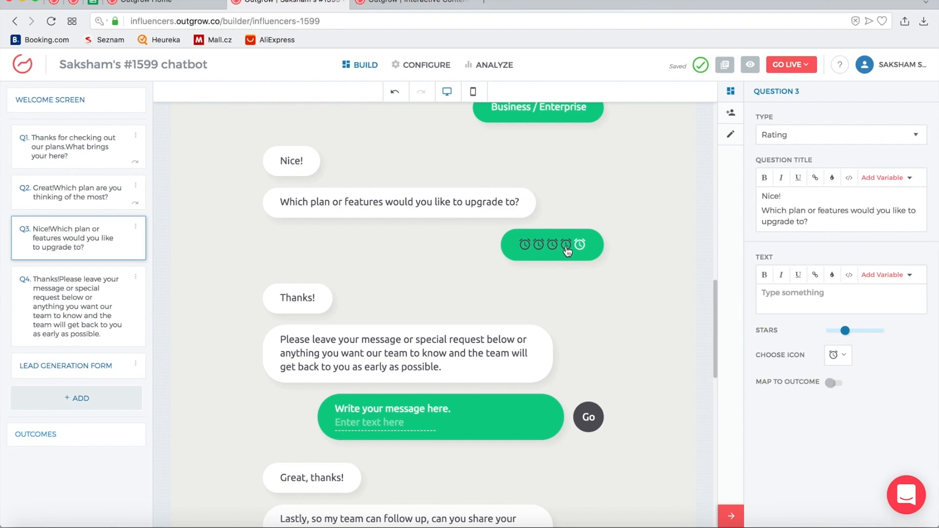
{"action": "left_click", "coordinate": [136, 227]}
{"action": "left_click", "coordinate": [121, 243]}
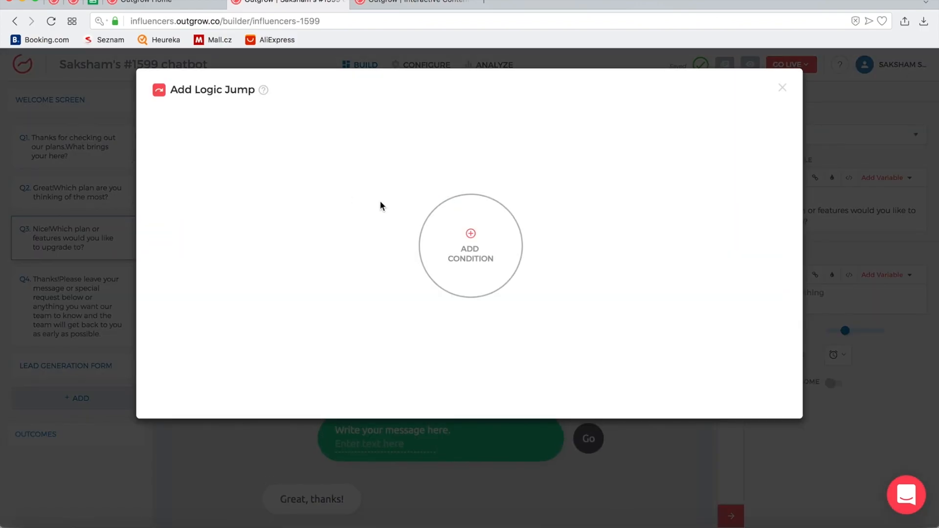
{"action": "left_click", "coordinate": [457, 247]}
{"action": "left_click", "coordinate": [471, 143]}
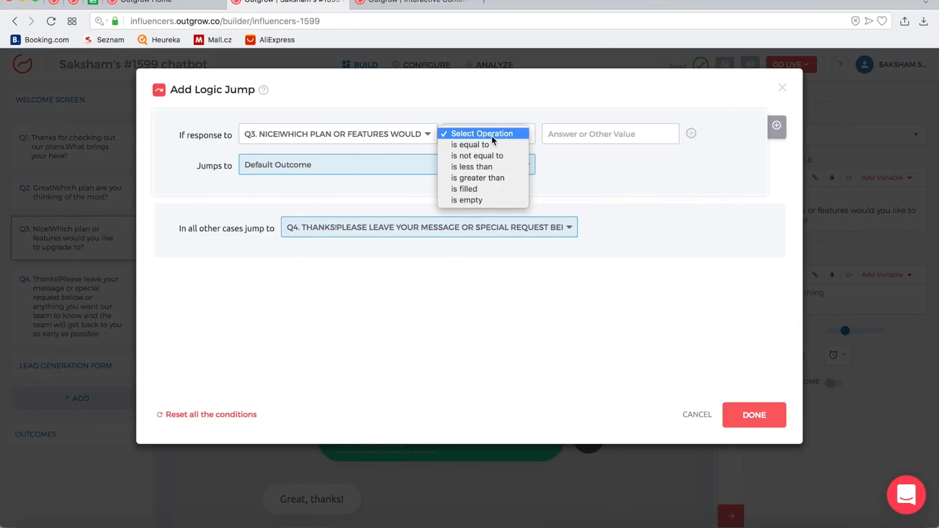
{"action": "left_click", "coordinate": [491, 144]}
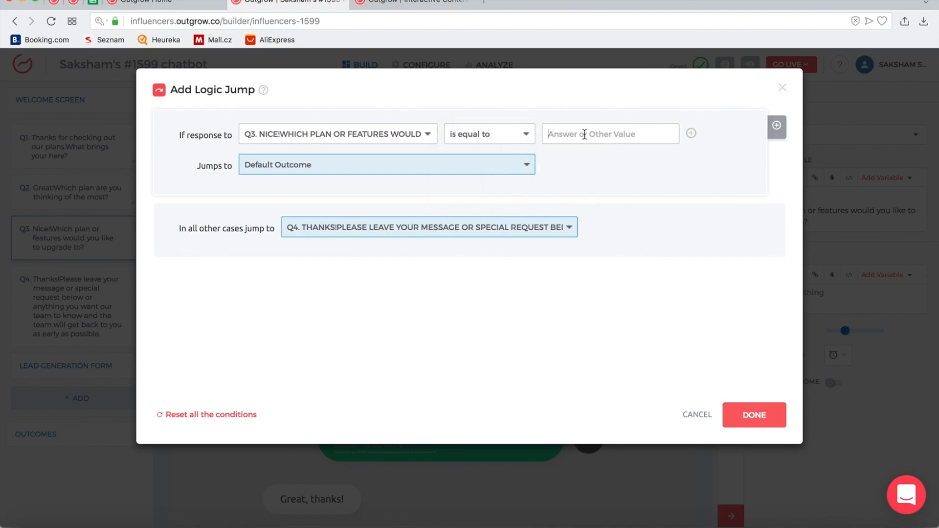
{"action": "left_click", "coordinate": [501, 141]}
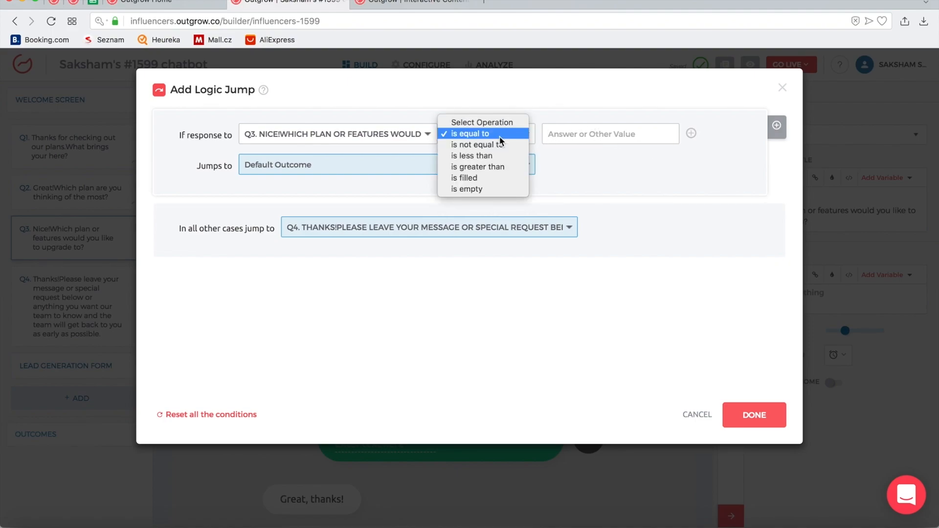
{"action": "left_click", "coordinate": [500, 168]}
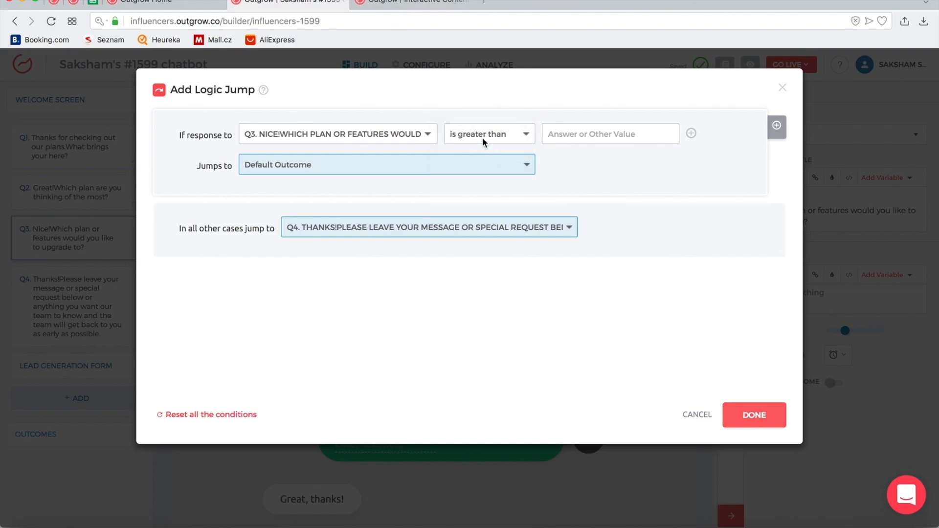
{"action": "left_click", "coordinate": [496, 137]}
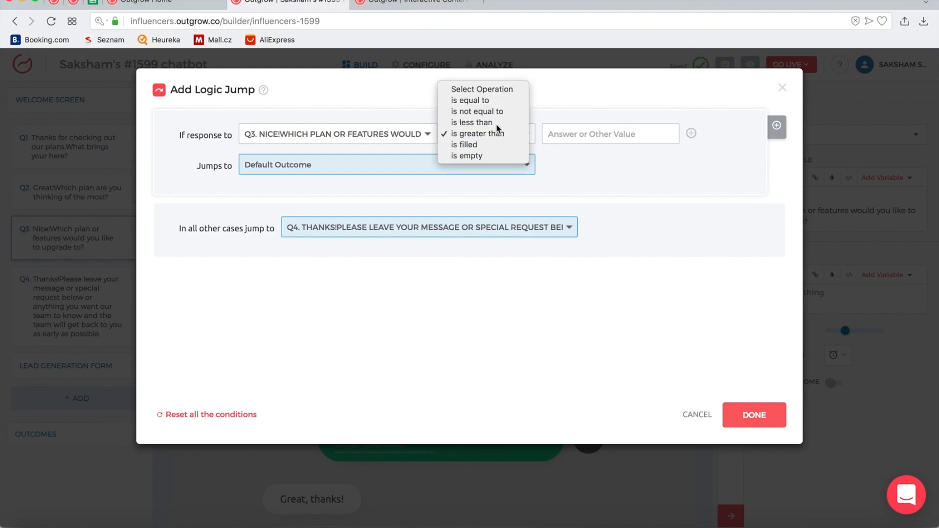
{"action": "left_click", "coordinate": [497, 123]}
{"action": "left_click", "coordinate": [569, 134]}
{"action": "type", "text": "3"}
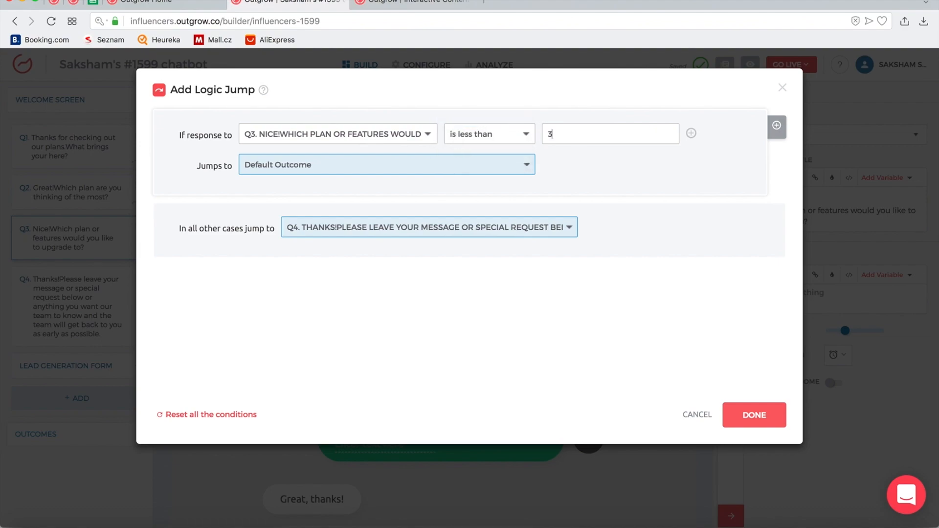
{"action": "left_click", "coordinate": [500, 161]}
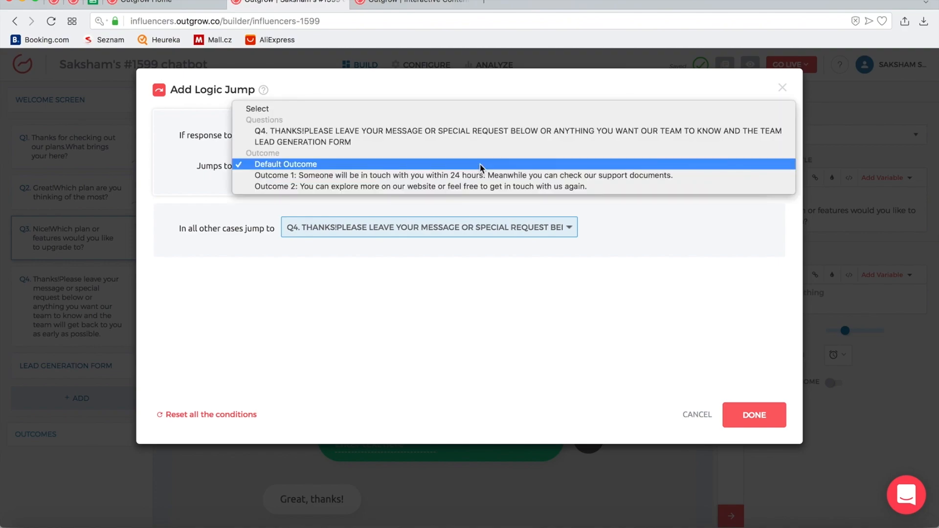
{"action": "left_click", "coordinate": [445, 176]}
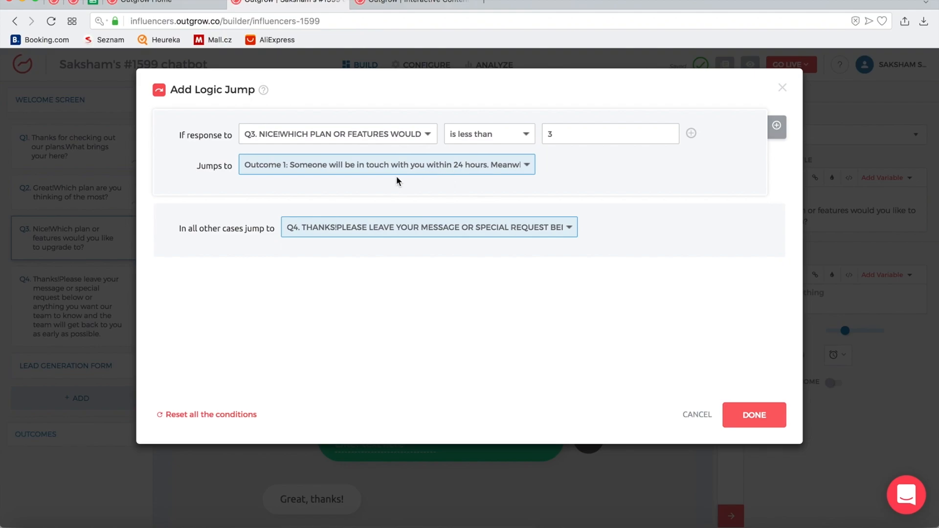
{"action": "left_click", "coordinate": [359, 166]}
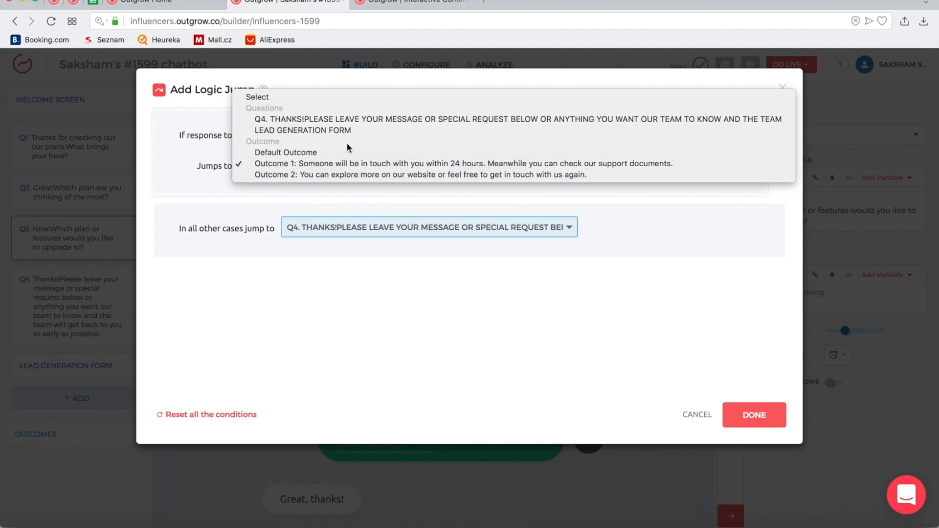
{"action": "left_click", "coordinate": [345, 130]}
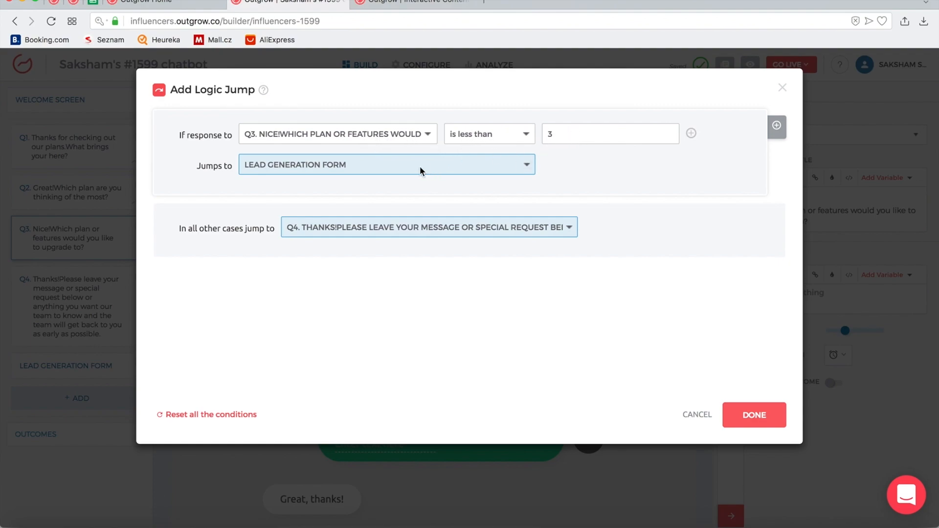
{"action": "left_click", "coordinate": [354, 227]}
{"action": "left_click", "coordinate": [355, 259]}
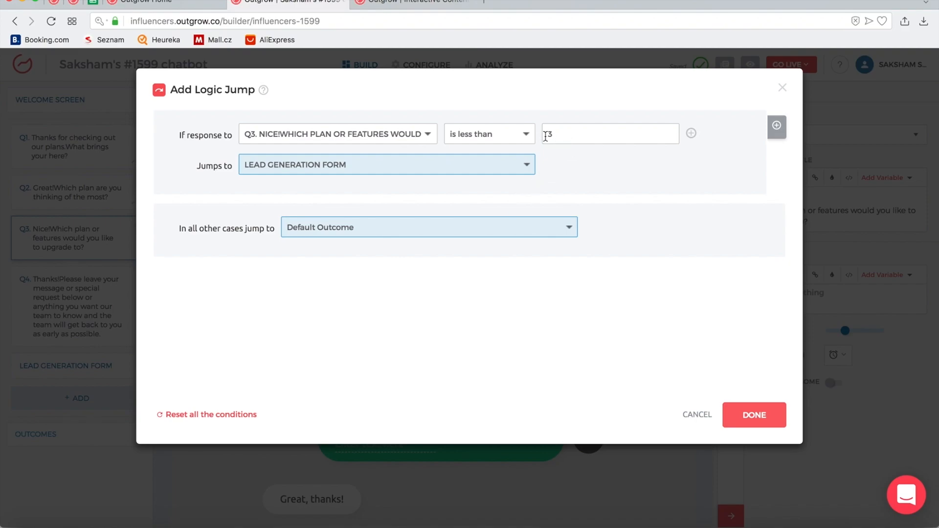
{"action": "left_click", "coordinate": [697, 415]}
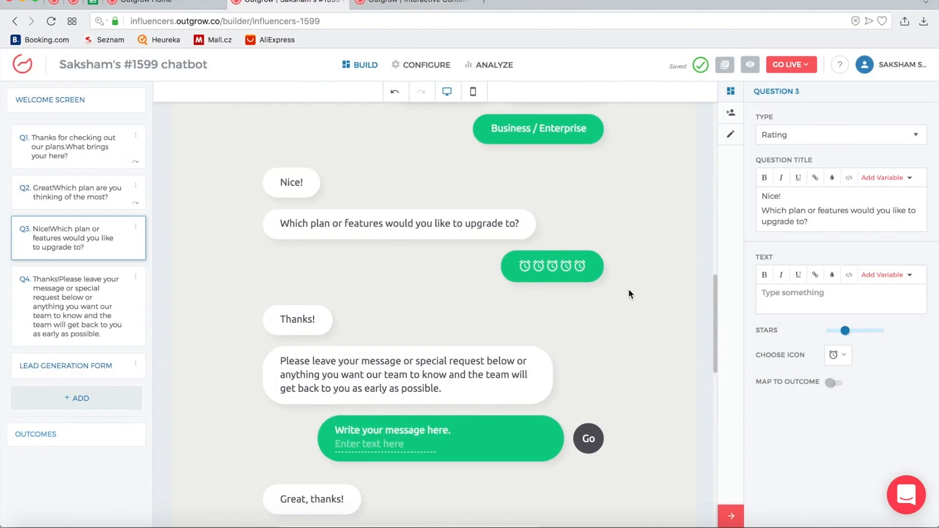
Check question 3's Type list and leave it as a Rating question
{"action": "left_click", "coordinate": [817, 137]}
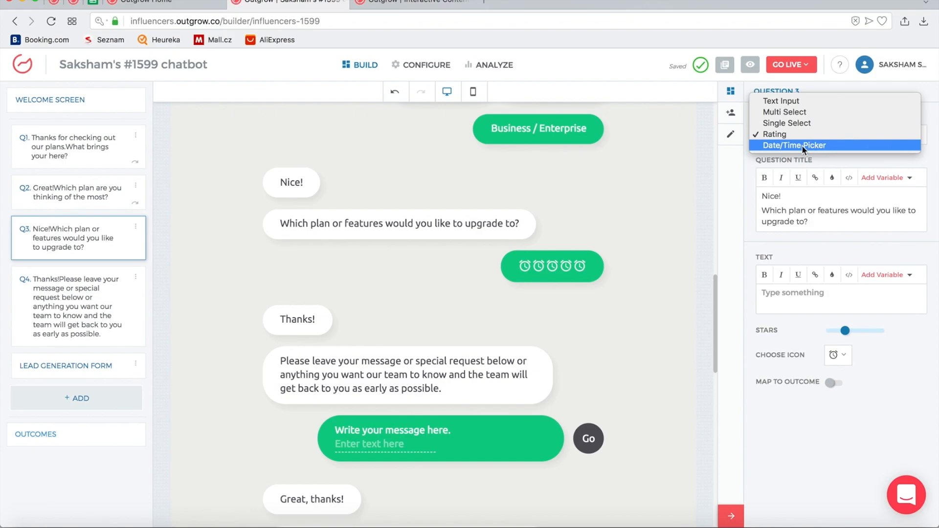
{"action": "left_click", "coordinate": [662, 184]}
{"action": "scroll", "coordinate": [662, 183], "scroll_direction": "up", "scroll_amount": 9}
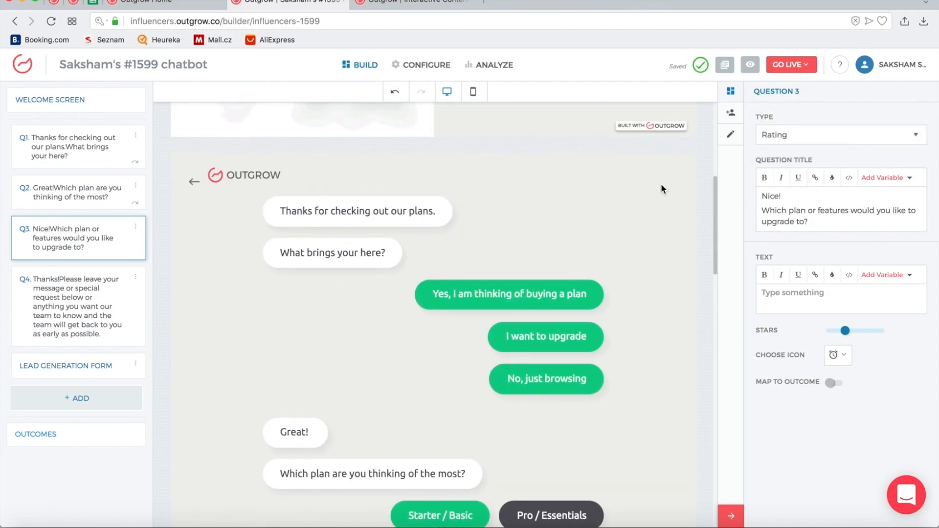
{"action": "scroll", "coordinate": [661, 184], "scroll_direction": "down", "scroll_amount": 15}
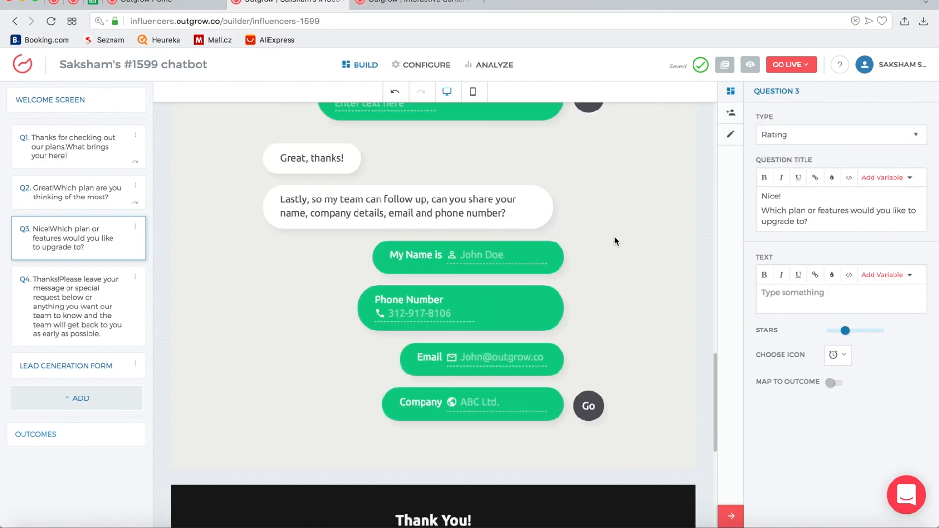
Open the lead generation form's settings, glancing at rating question Q3 along the way
{"action": "left_click", "coordinate": [403, 253]}
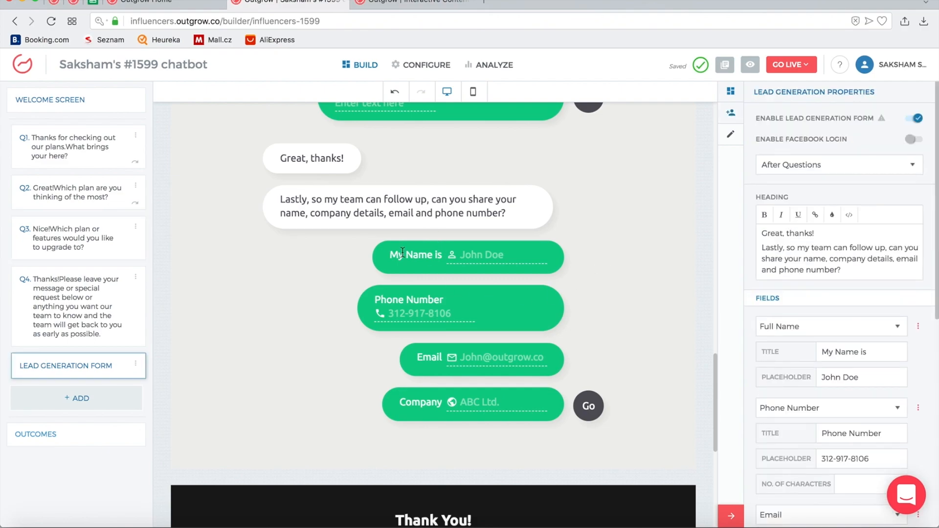
{"action": "scroll", "coordinate": [492, 263], "scroll_direction": "up", "scroll_amount": 3}
{"action": "scroll", "coordinate": [492, 263], "scroll_direction": "up", "scroll_amount": 4}
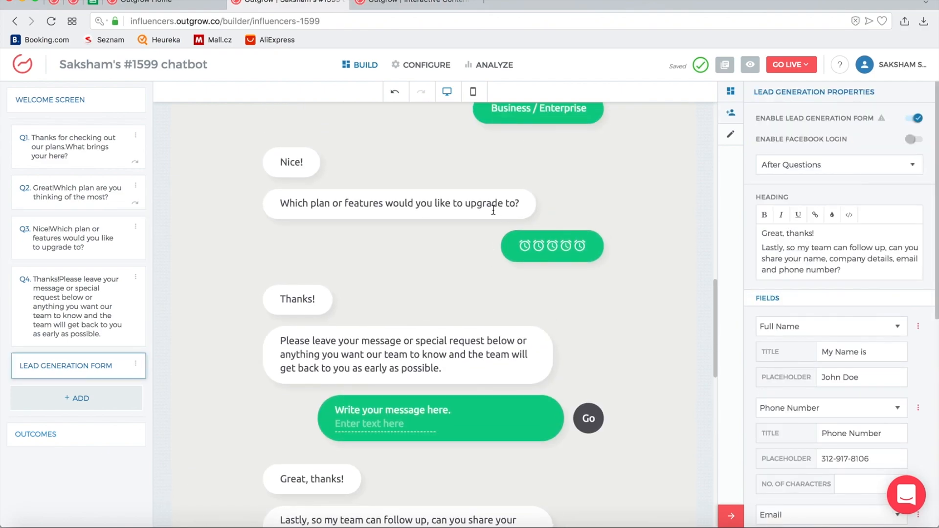
{"action": "left_click", "coordinate": [395, 204]}
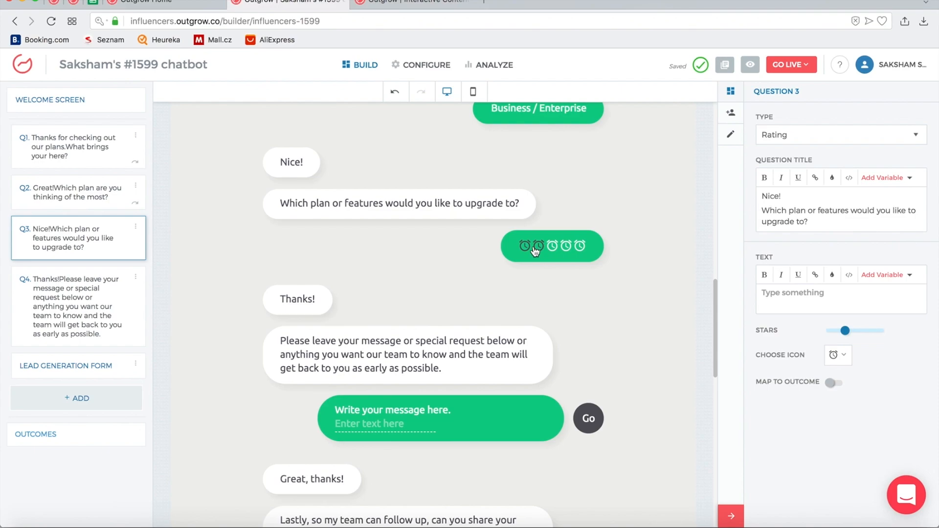
{"action": "scroll", "coordinate": [476, 238], "scroll_direction": "down", "scroll_amount": 7}
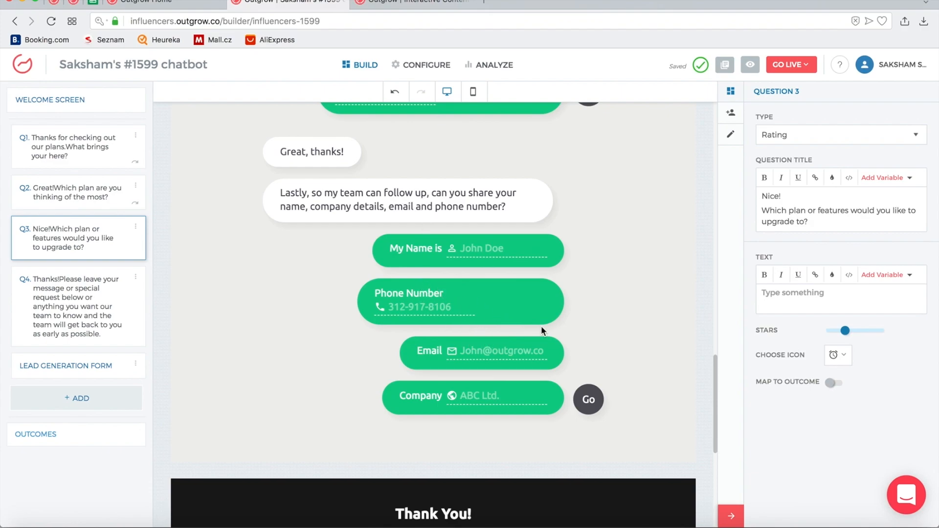
{"action": "left_click", "coordinate": [474, 205]}
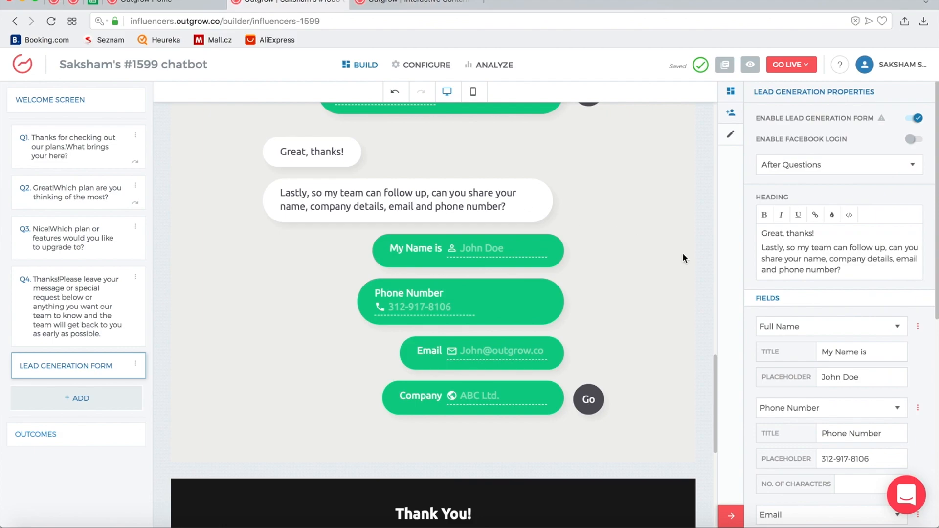
Add a new Date/Time Picker question with 'Show time picker also' turned on
{"action": "left_click", "coordinate": [93, 398]}
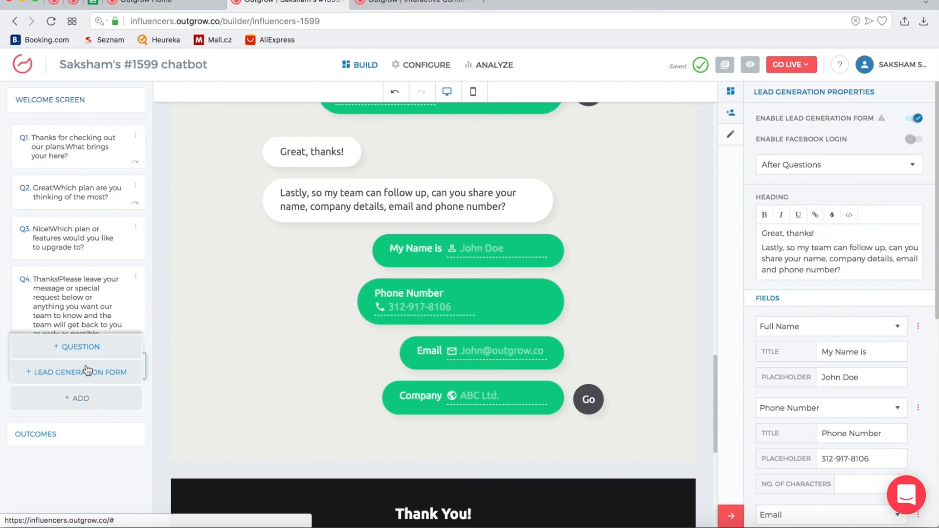
{"action": "left_click", "coordinate": [89, 348]}
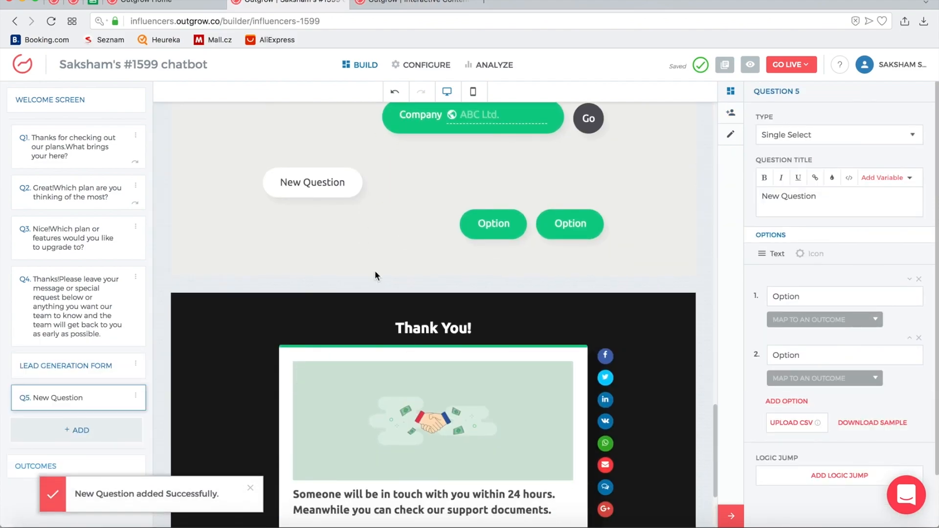
{"action": "left_click", "coordinate": [811, 135]}
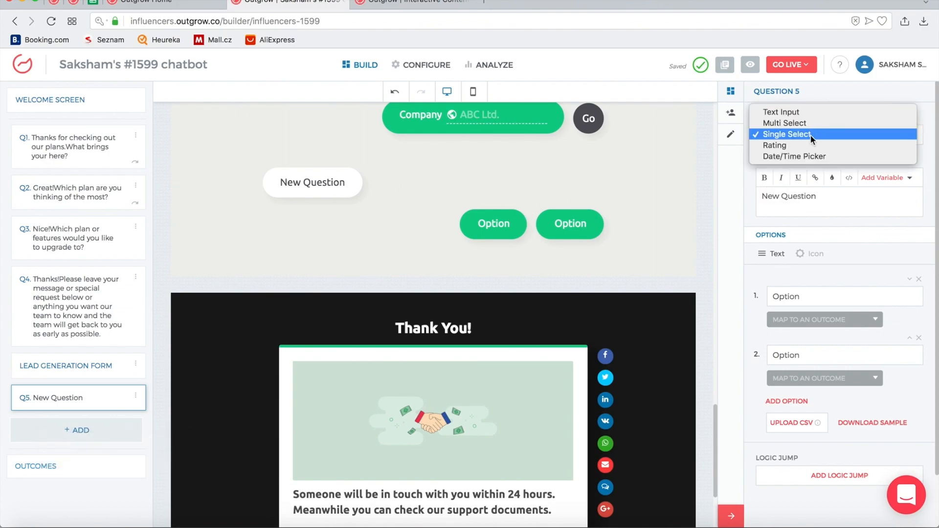
{"action": "left_click", "coordinate": [811, 157]}
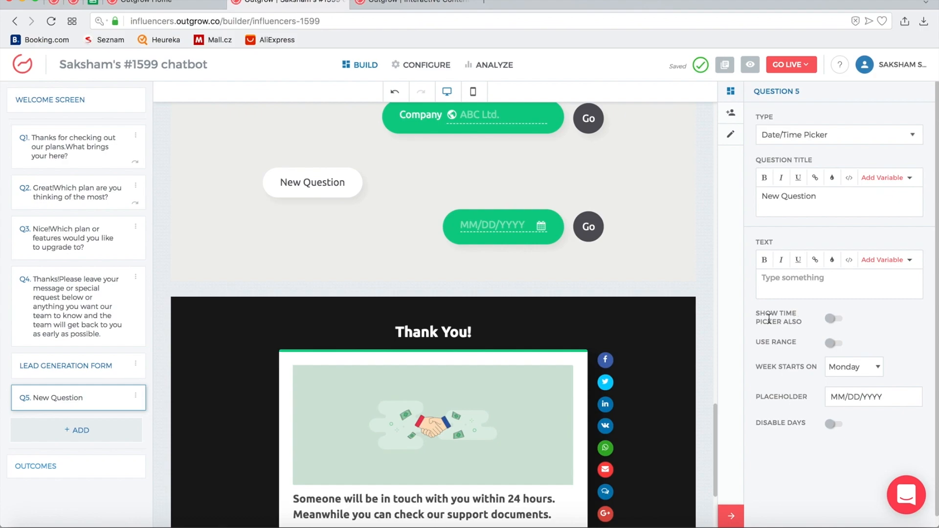
{"action": "left_click", "coordinate": [834, 318]}
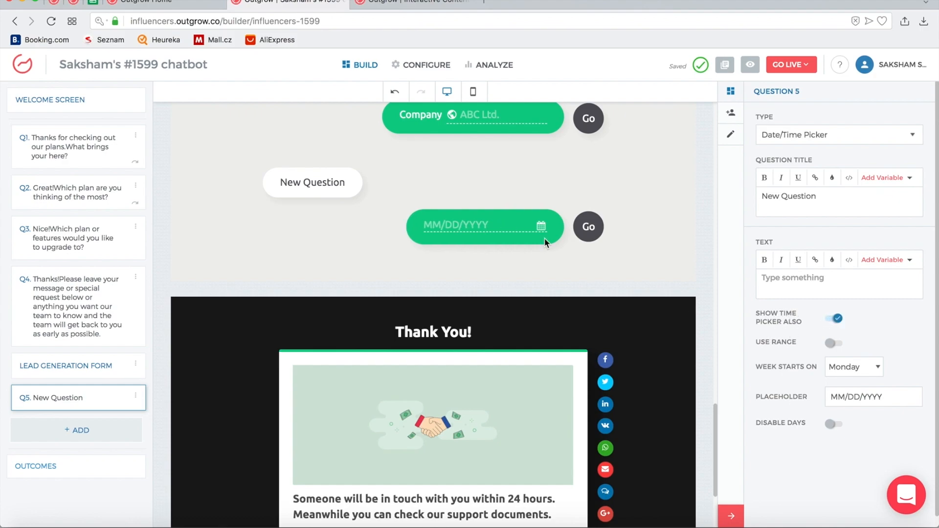
Test the date picker calendar in the chatbot preview
{"action": "left_click", "coordinate": [453, 224]}
{"action": "left_click", "coordinate": [502, 254]}
{"action": "scroll", "coordinate": [503, 255], "scroll_direction": "up", "scroll_amount": 1}
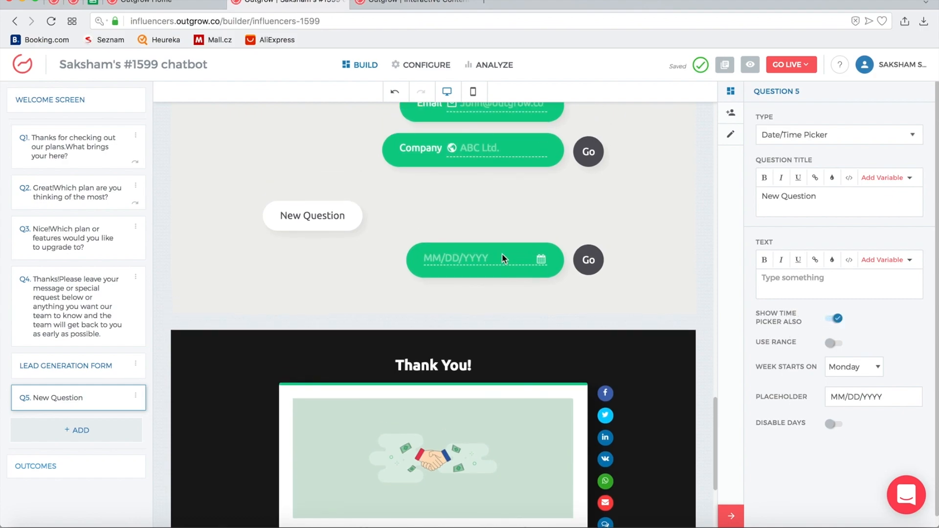
{"action": "left_click", "coordinate": [456, 263]}
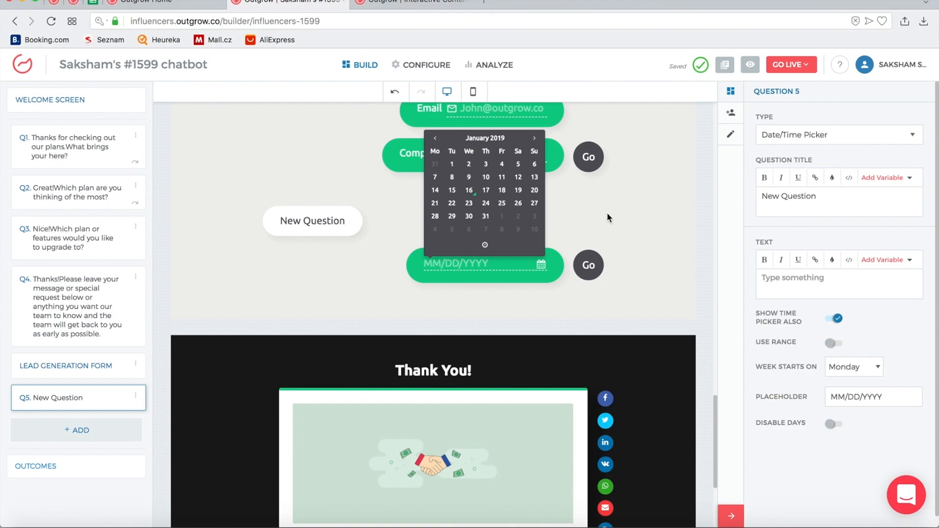
{"action": "scroll", "coordinate": [609, 218], "scroll_direction": "up", "scroll_amount": 10}
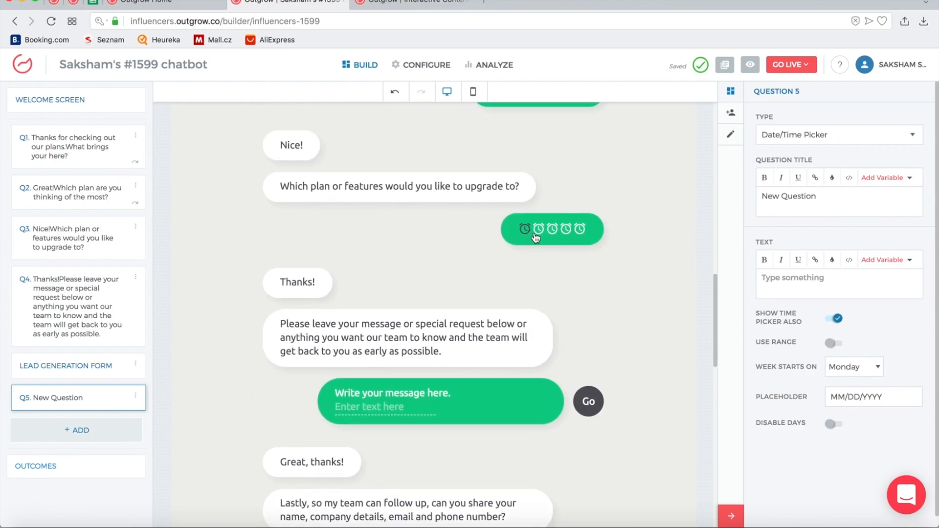
{"action": "scroll", "coordinate": [558, 249], "scroll_direction": "down", "scroll_amount": 10}
{"action": "scroll", "coordinate": [500, 350], "scroll_direction": "up", "scroll_amount": 15}
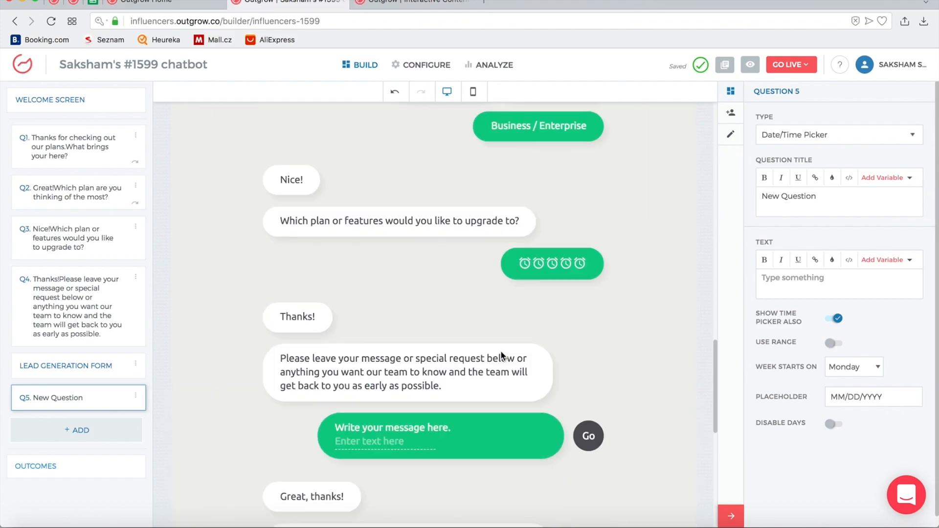
{"action": "scroll", "coordinate": [436, 345], "scroll_direction": "down", "scroll_amount": 3}
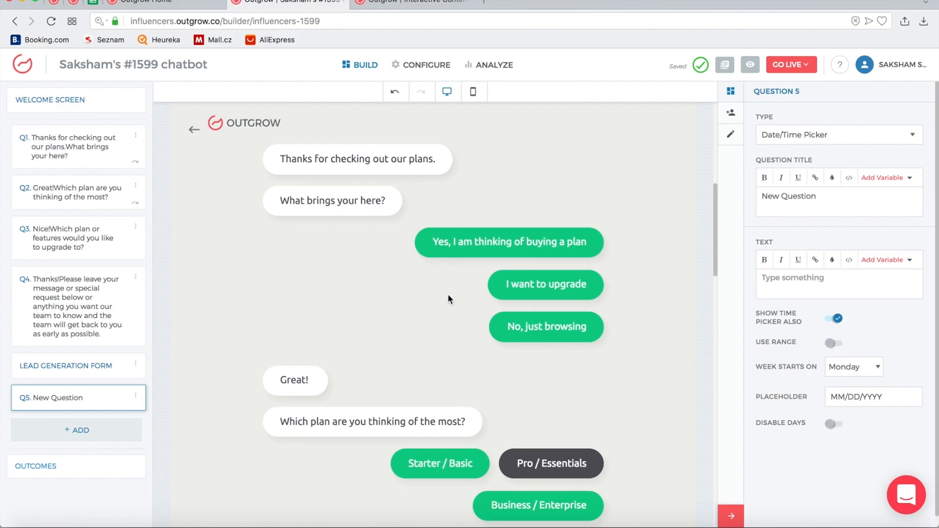
{"action": "scroll", "coordinate": [447, 294], "scroll_direction": "down", "scroll_amount": 3}
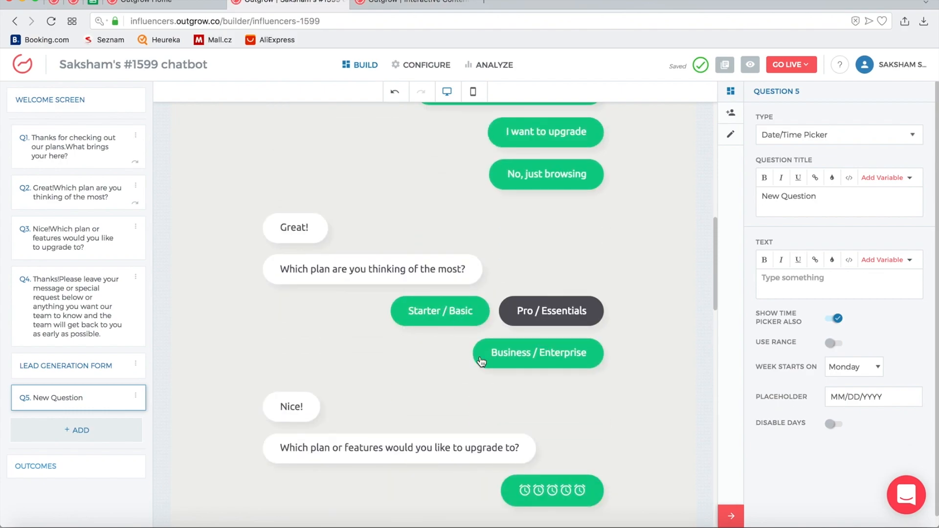
{"action": "scroll", "coordinate": [481, 361], "scroll_direction": "down", "scroll_amount": 10}
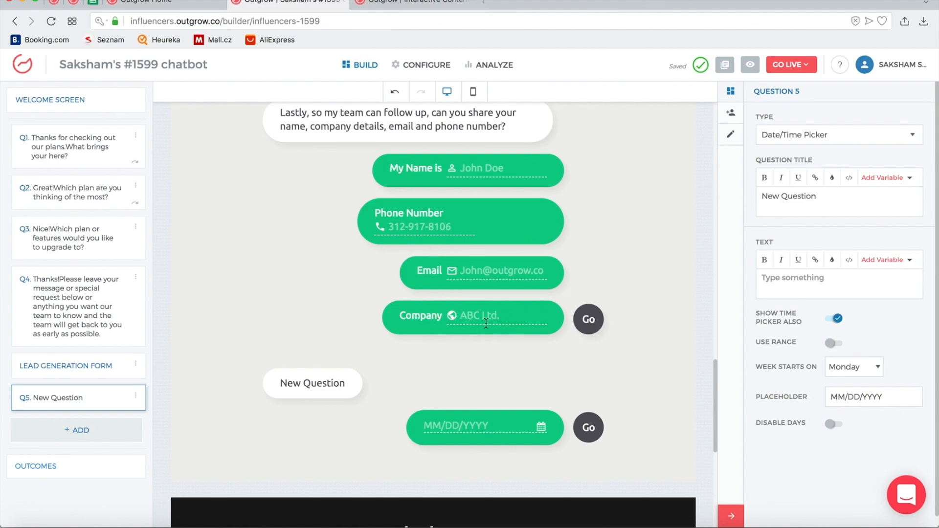
{"action": "scroll", "coordinate": [561, 340], "scroll_direction": "down", "scroll_amount": 5}
{"action": "scroll", "coordinate": [560, 340], "scroll_direction": "up", "scroll_amount": 7}
{"action": "scroll", "coordinate": [558, 336], "scroll_direction": "up", "scroll_amount": 6}
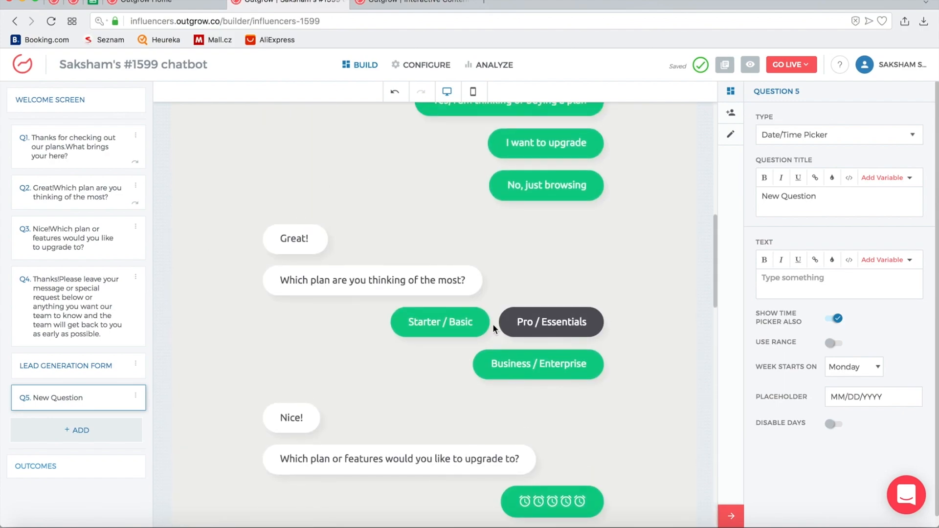
{"action": "left_click", "coordinate": [436, 272]}
{"action": "scroll", "coordinate": [533, 293], "scroll_direction": "down", "scroll_amount": 6}
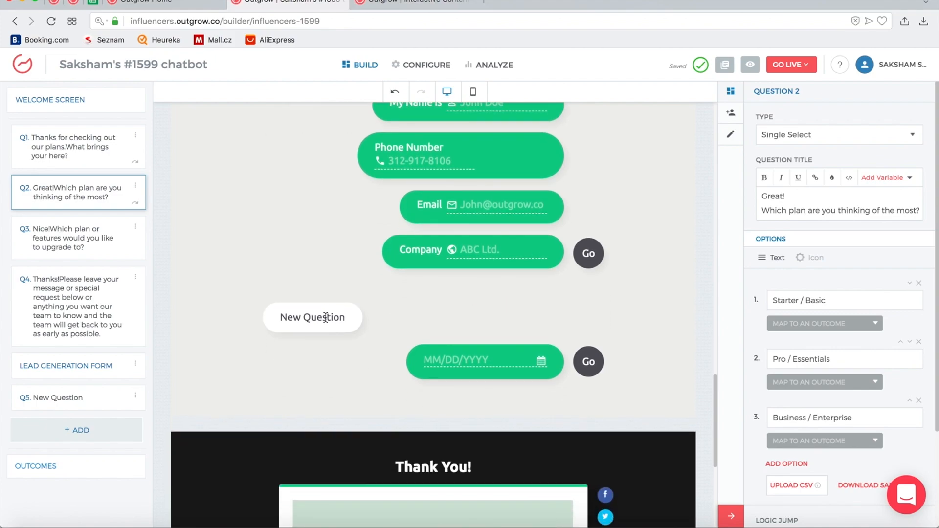
{"action": "left_click", "coordinate": [325, 317]}
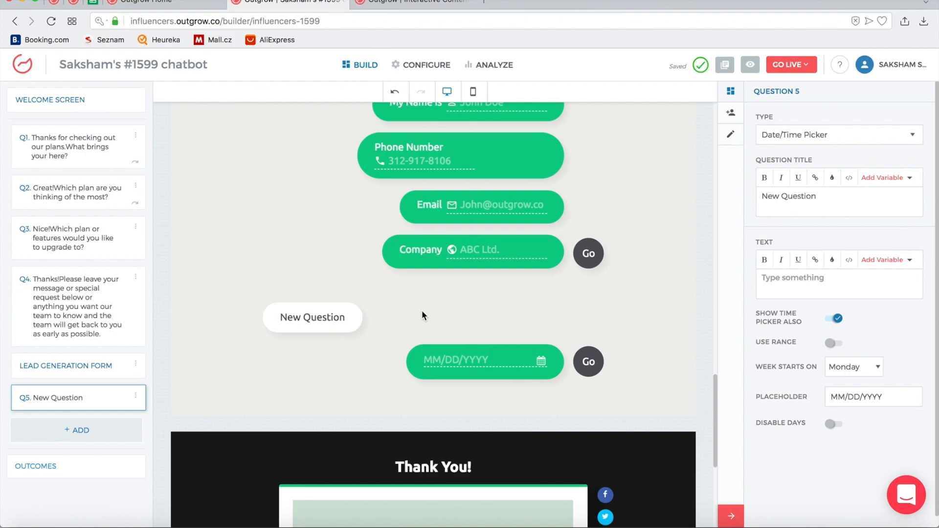
Test the date picker calendar in the preview, closing it without picking a date
{"action": "left_click", "coordinate": [469, 359]}
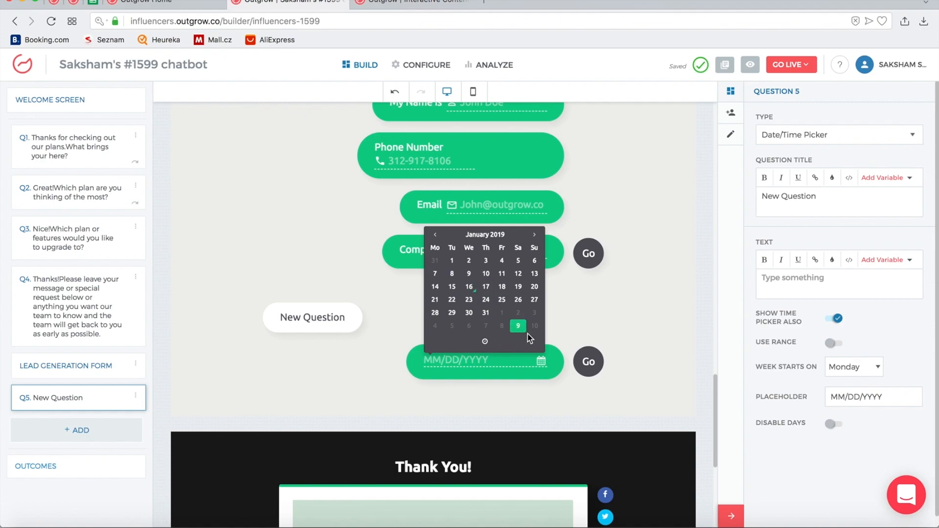
{"action": "left_click", "coordinate": [615, 332]}
{"action": "scroll", "coordinate": [614, 332], "scroll_direction": "up", "scroll_amount": 15}
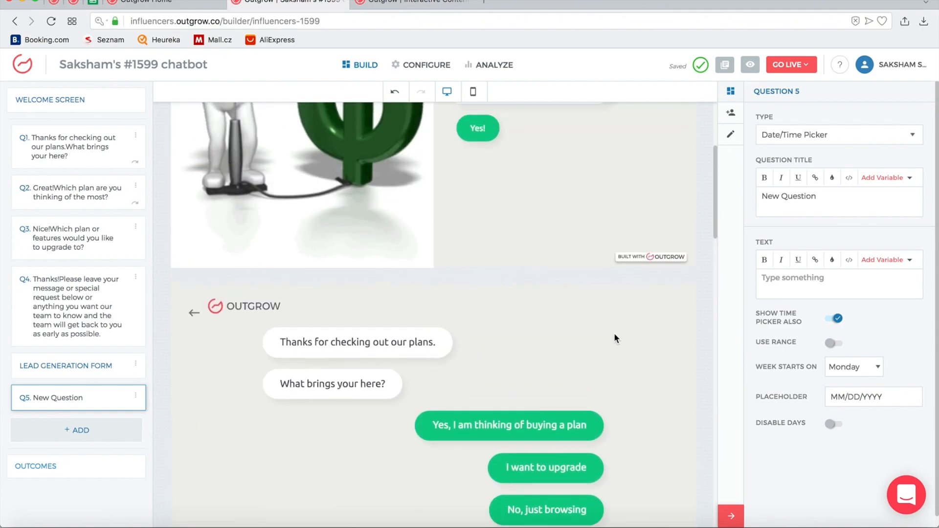
{"action": "scroll", "coordinate": [614, 335], "scroll_direction": "up", "scroll_amount": 4}
{"action": "scroll", "coordinate": [614, 335], "scroll_direction": "down", "scroll_amount": 5}
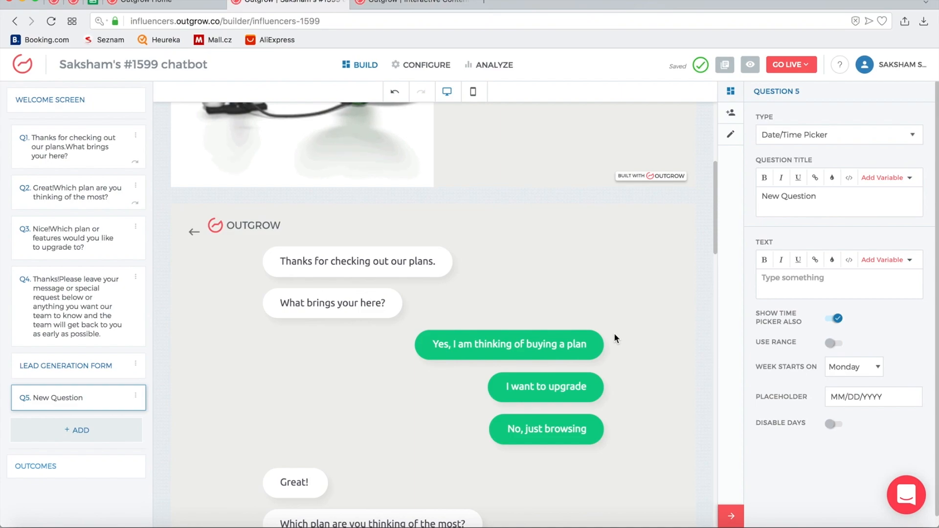
{"action": "scroll", "coordinate": [615, 333], "scroll_direction": "down", "scroll_amount": 2}
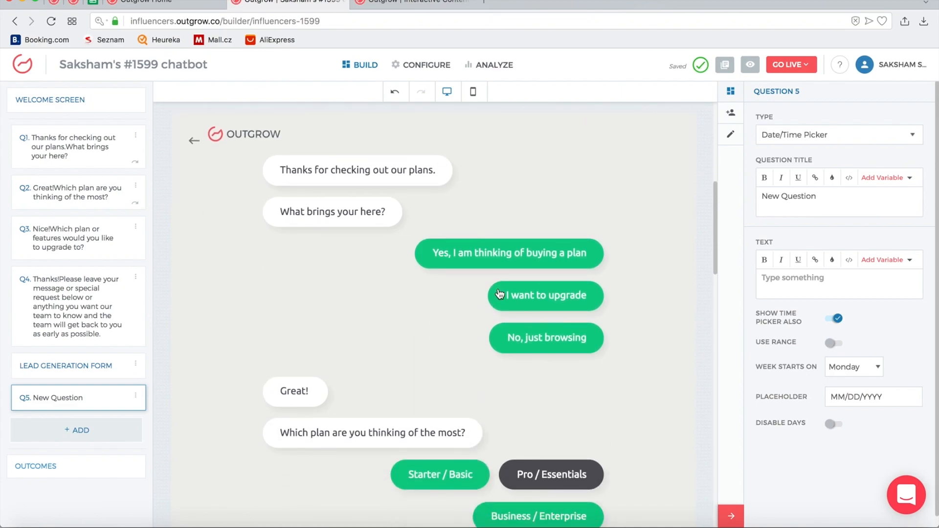
{"action": "scroll", "coordinate": [499, 294], "scroll_direction": "down", "scroll_amount": 2}
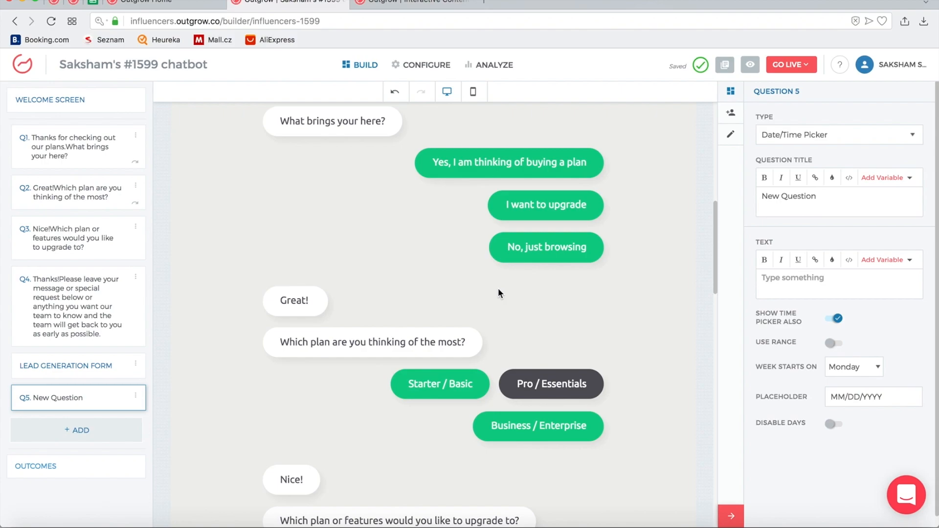
{"action": "scroll", "coordinate": [498, 292], "scroll_direction": "down", "scroll_amount": 2}
Review questions Q2, Q3 and Q4, then reopen the lead form and keep it After Questions
{"action": "left_click", "coordinate": [352, 241]}
{"action": "scroll", "coordinate": [380, 367], "scroll_direction": "down", "scroll_amount": 2}
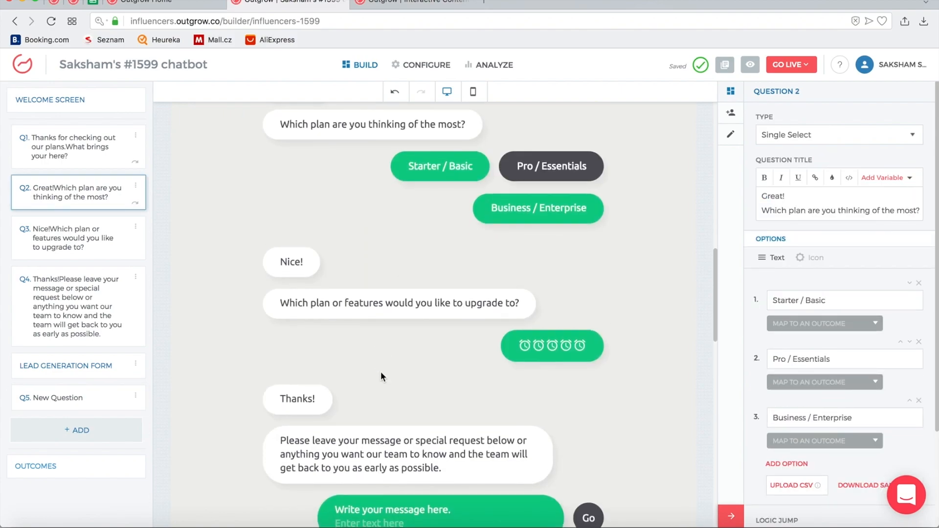
{"action": "left_click", "coordinate": [415, 311]}
{"action": "left_click", "coordinate": [445, 280]}
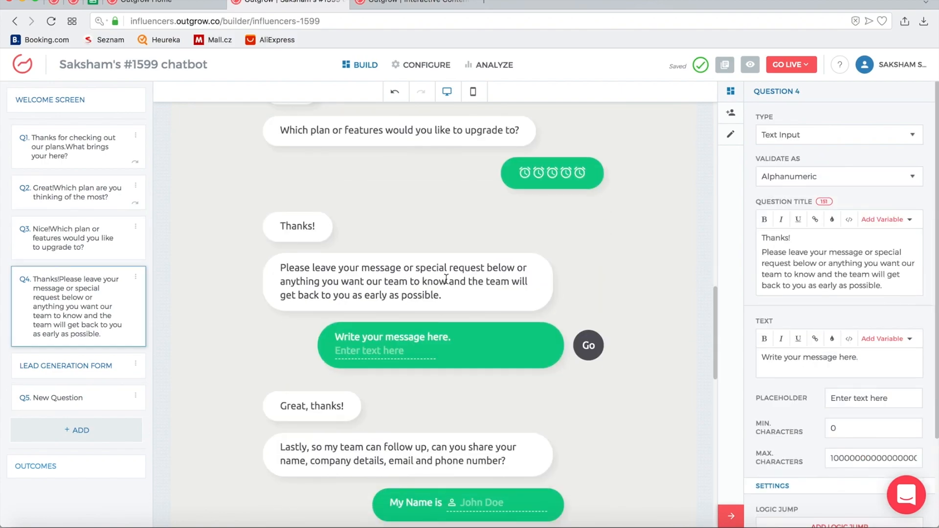
{"action": "left_click", "coordinate": [419, 270]}
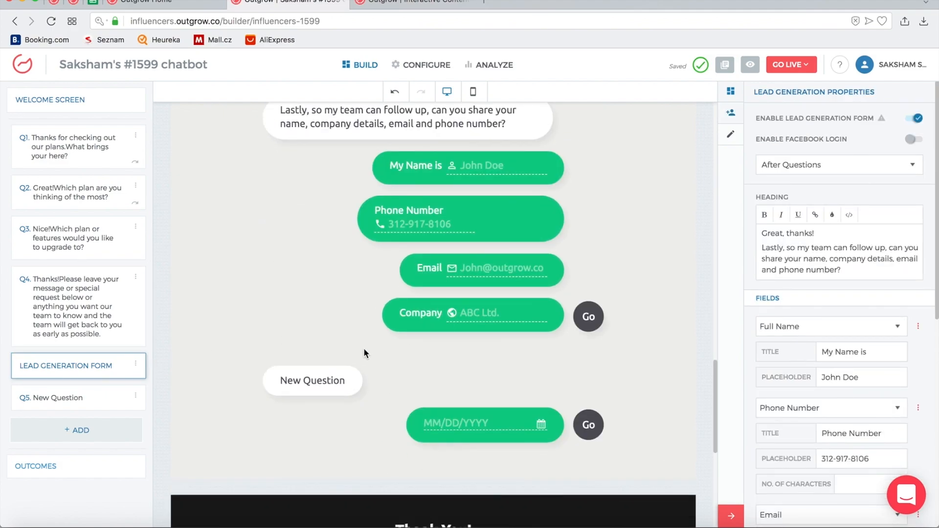
{"action": "left_click", "coordinate": [77, 369]}
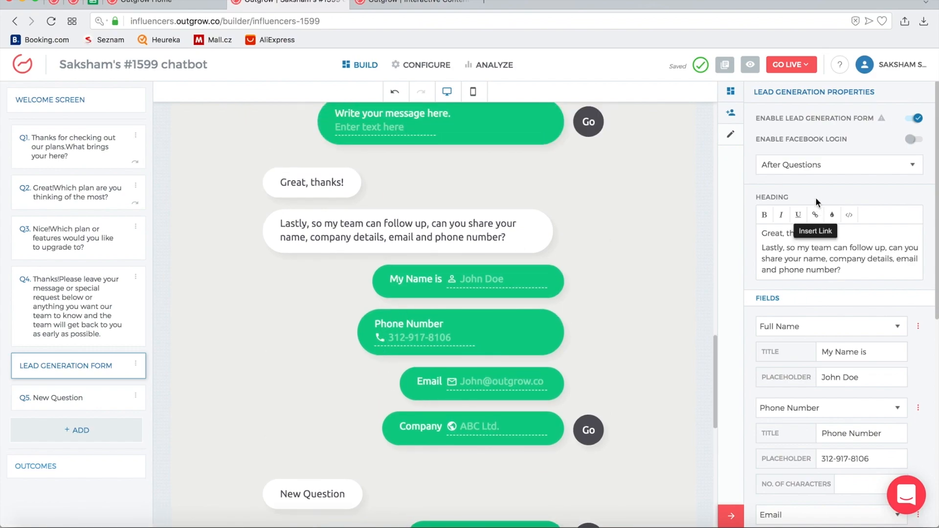
{"action": "left_click", "coordinate": [841, 164]}
{"action": "left_click", "coordinate": [893, 198]}
Change the Company field's type from Others to Location
{"action": "scroll", "coordinate": [896, 202], "scroll_direction": "down", "scroll_amount": 3}
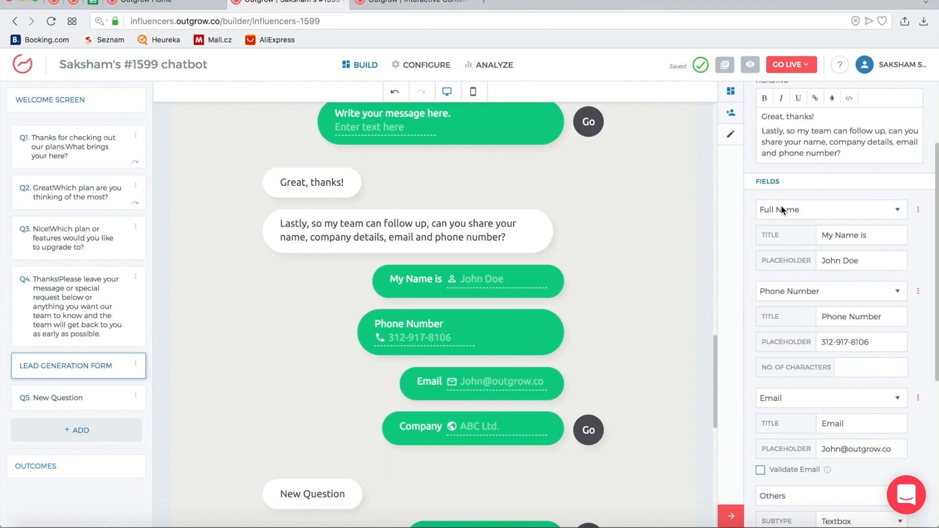
{"action": "scroll", "coordinate": [803, 303], "scroll_direction": "down", "scroll_amount": 2}
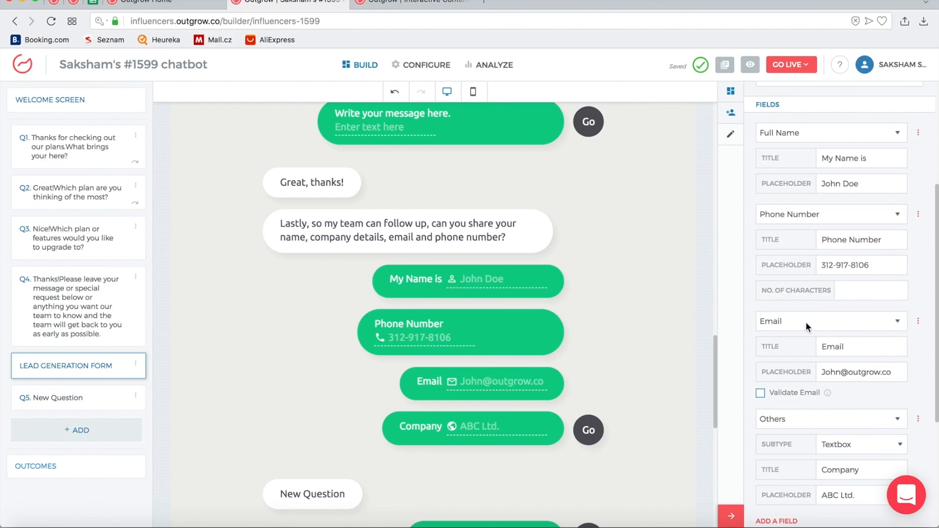
{"action": "scroll", "coordinate": [807, 323], "scroll_direction": "down", "scroll_amount": 2}
{"action": "left_click", "coordinate": [792, 330]}
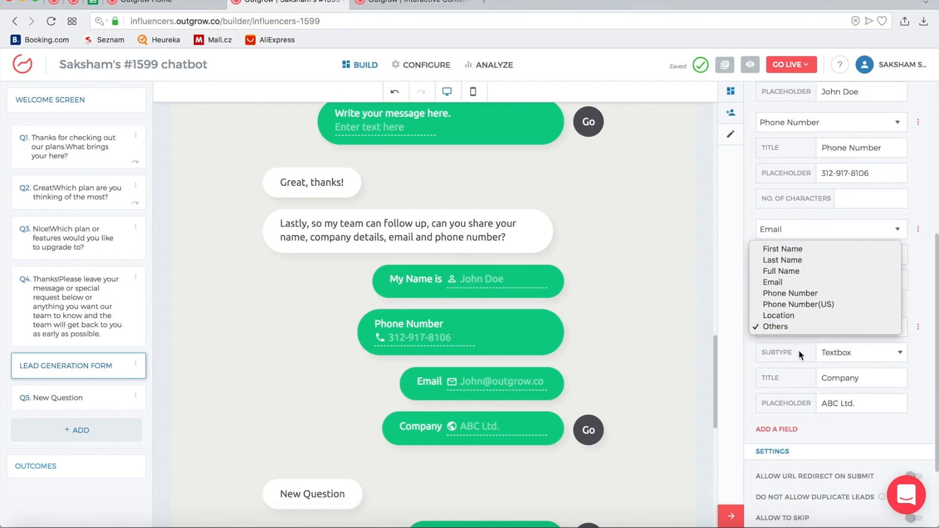
{"action": "left_click", "coordinate": [792, 315]}
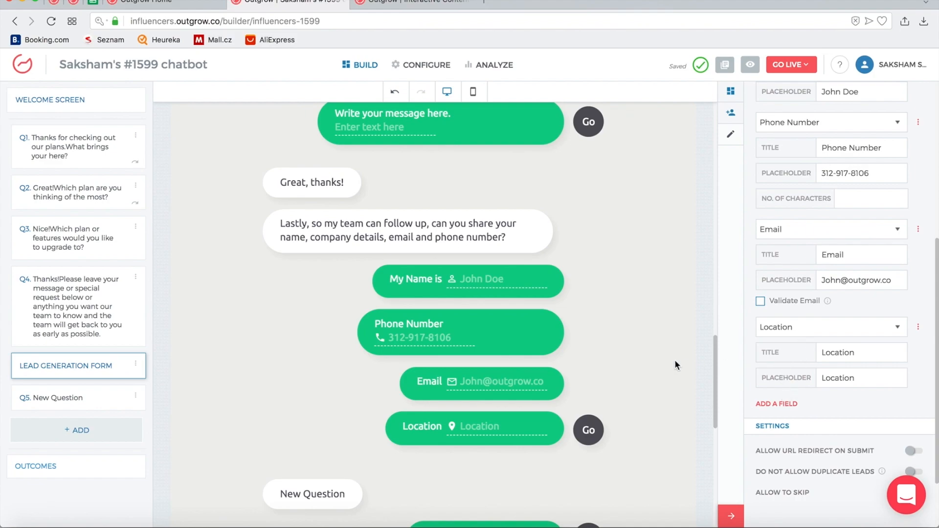
Replace the pricing.gif background in Display Settings with the dewy grass stock photo
{"action": "scroll", "coordinate": [671, 358], "scroll_direction": "down", "scroll_amount": 10}
{"action": "scroll", "coordinate": [671, 359], "scroll_direction": "up", "scroll_amount": 20}
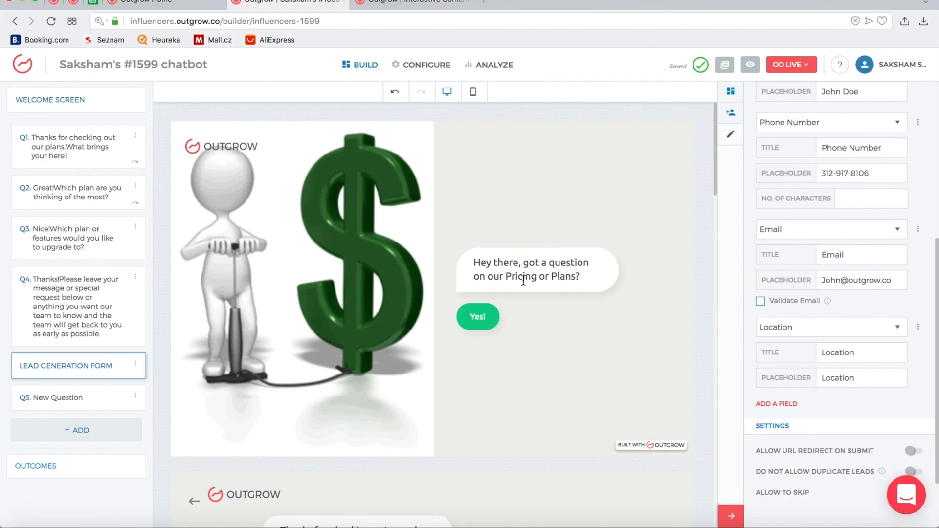
{"action": "scroll", "coordinate": [522, 303], "scroll_direction": "down", "scroll_amount": 8}
{"action": "scroll", "coordinate": [521, 302], "scroll_direction": "up", "scroll_amount": 8}
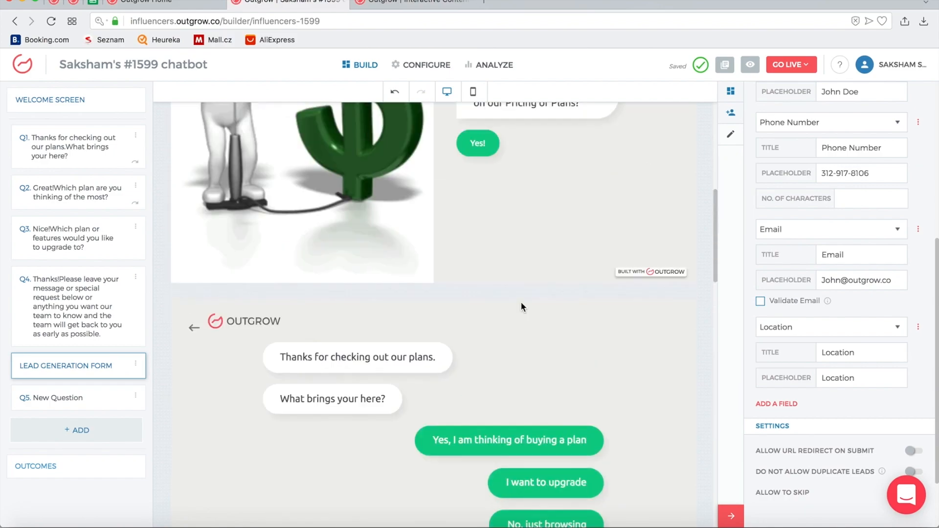
{"action": "left_click", "coordinate": [518, 283]}
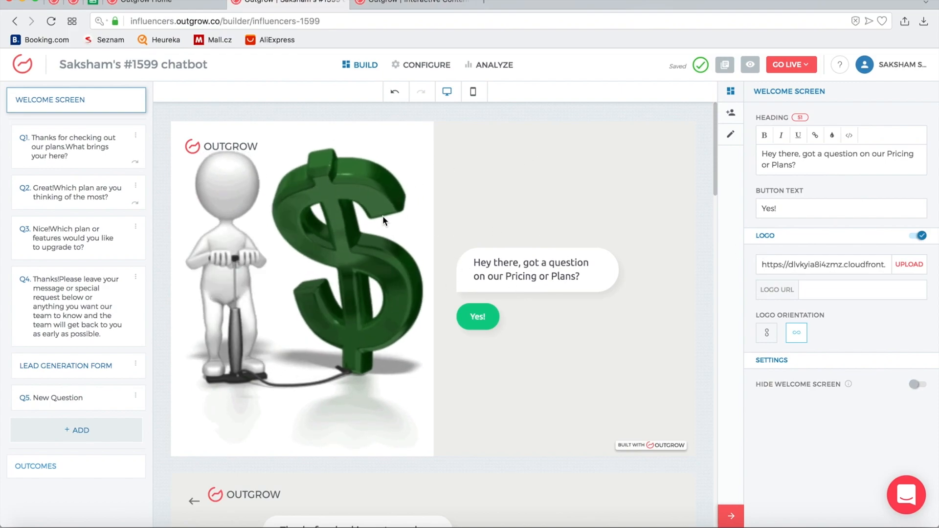
{"action": "left_click", "coordinate": [731, 136]}
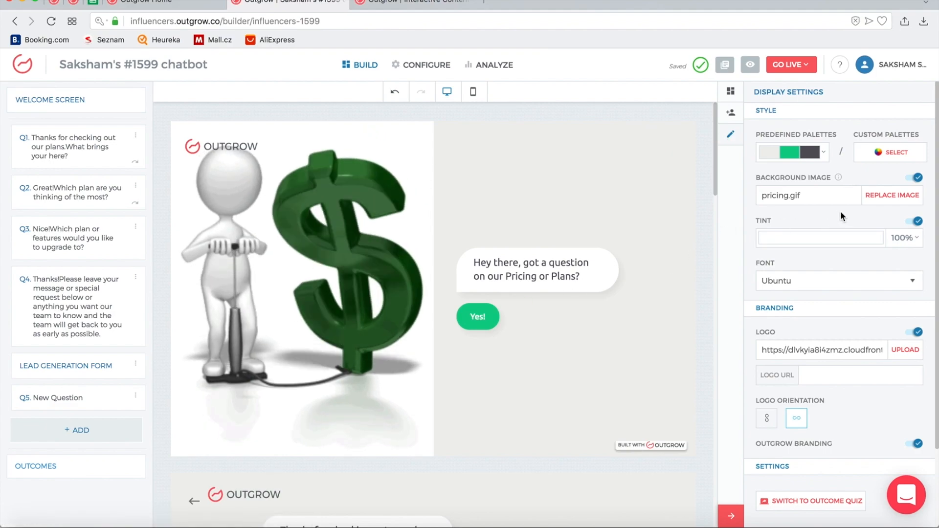
{"action": "left_click", "coordinate": [881, 195]}
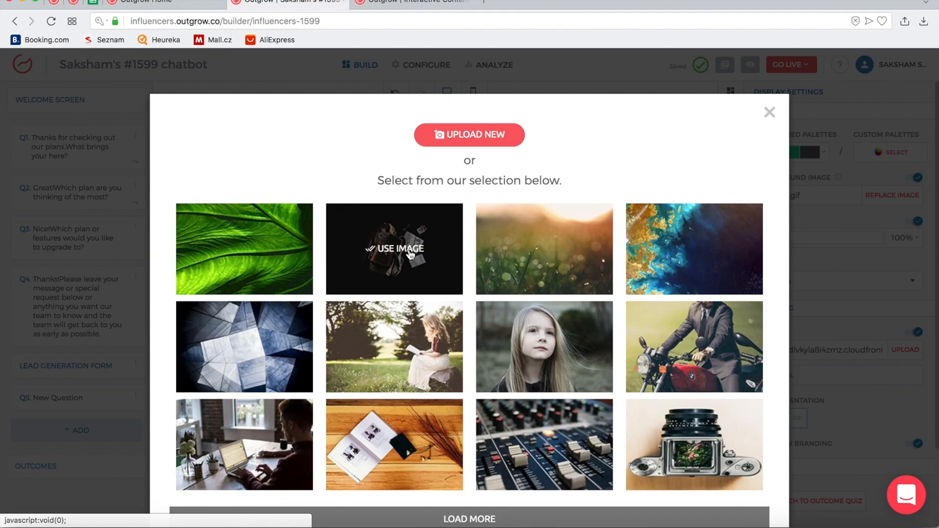
{"action": "scroll", "coordinate": [510, 301], "scroll_direction": "down", "scroll_amount": 1}
{"action": "left_click", "coordinate": [445, 486]}
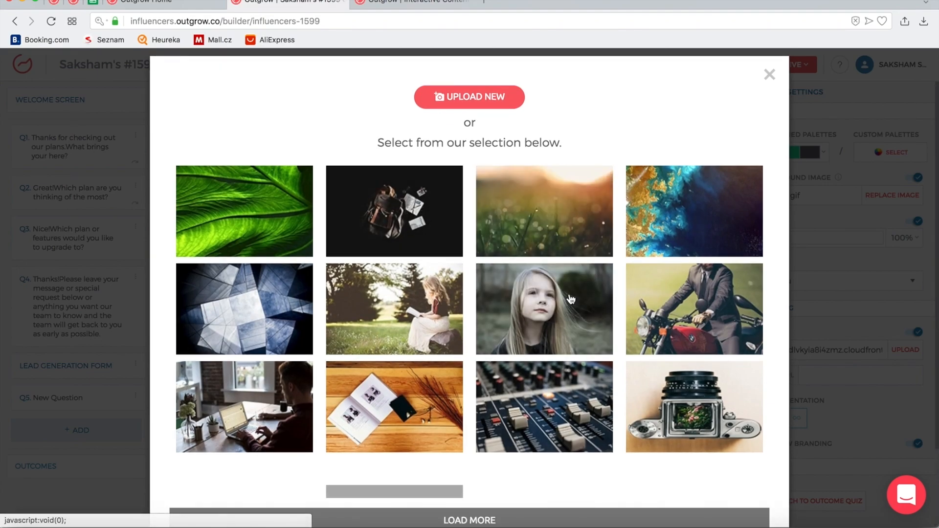
{"action": "left_click", "coordinate": [536, 196]}
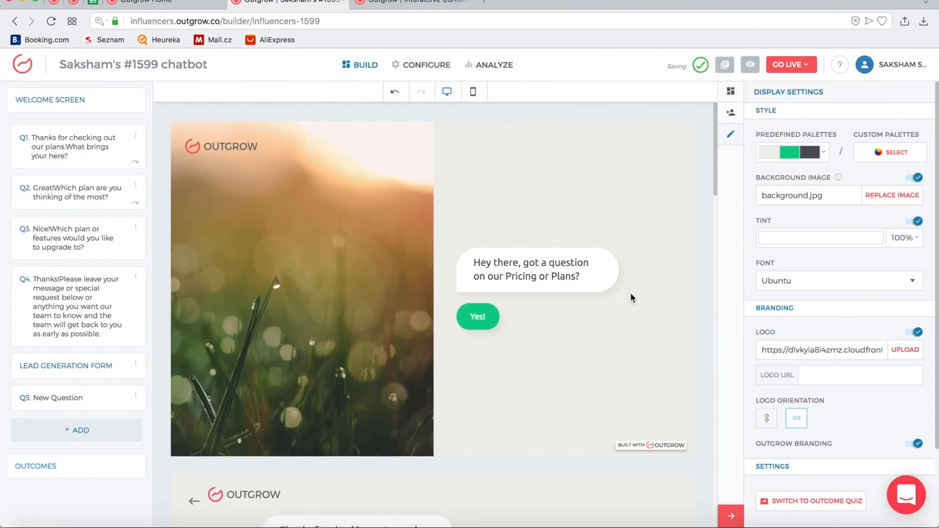
Break the welcome heading after 'Hey there,' and cancel the logo upload dialog unchanged
{"action": "left_click", "coordinate": [562, 267]}
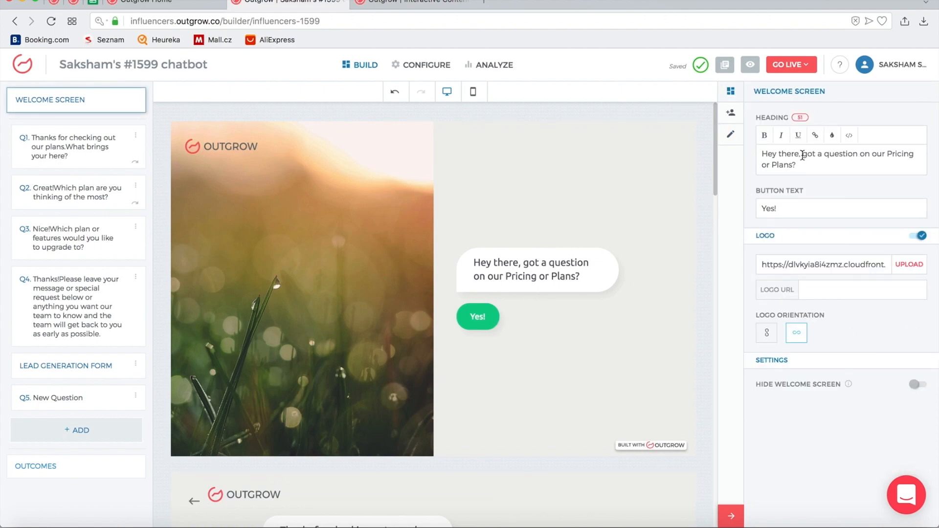
{"action": "key", "text": "Return"}
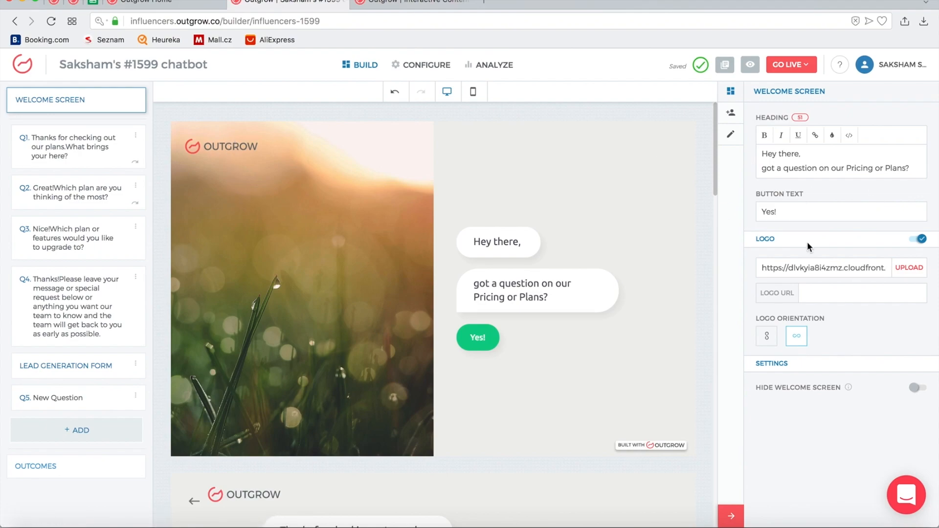
{"action": "left_click", "coordinate": [911, 269]}
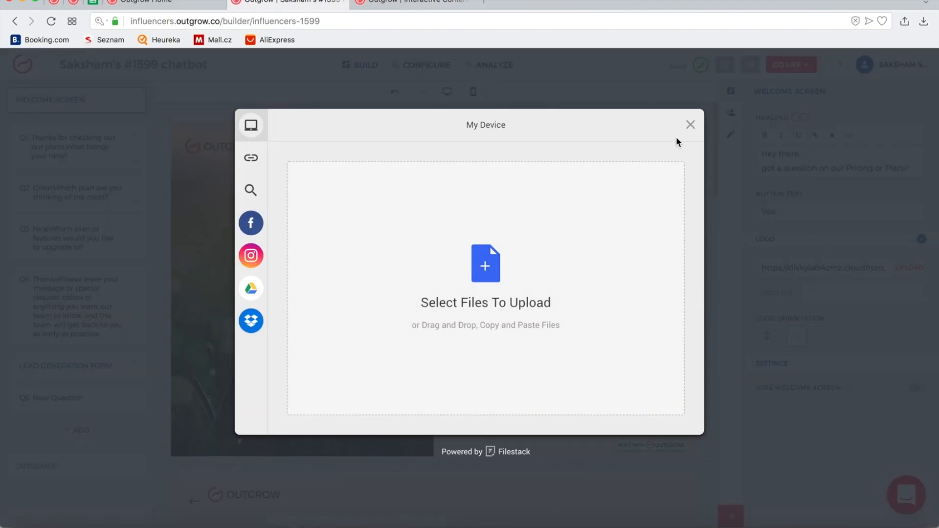
{"action": "left_click", "coordinate": [690, 125]}
{"action": "scroll", "coordinate": [338, 238], "scroll_direction": "down", "scroll_amount": 4}
{"action": "scroll", "coordinate": [338, 239], "scroll_direction": "down", "scroll_amount": 4}
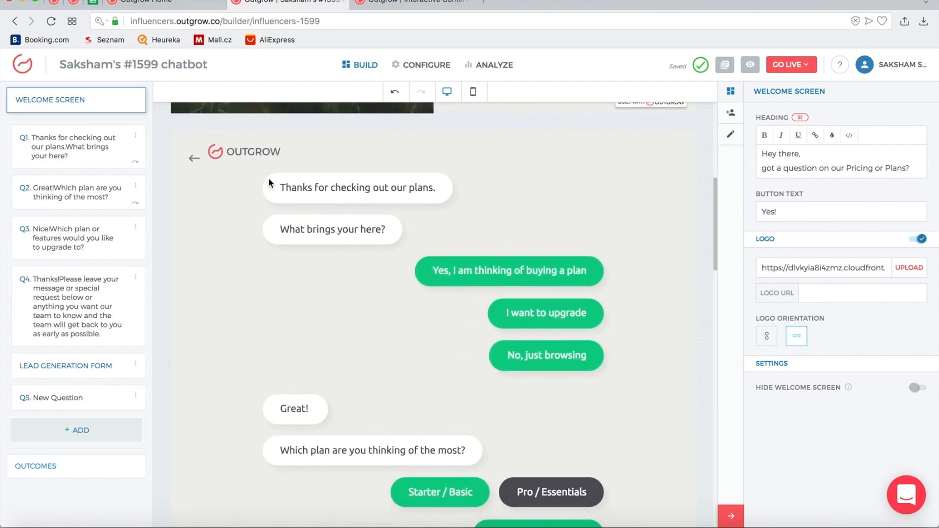
{"action": "scroll", "coordinate": [400, 307], "scroll_direction": "down", "scroll_amount": 10}
{"action": "scroll", "coordinate": [400, 306], "scroll_direction": "up", "scroll_amount": 20}
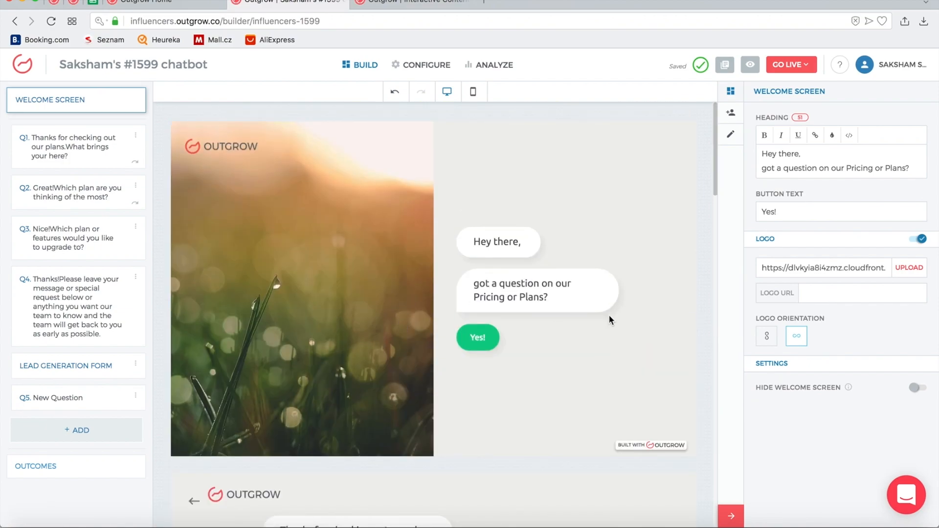
{"action": "scroll", "coordinate": [608, 315], "scroll_direction": "down", "scroll_amount": 5}
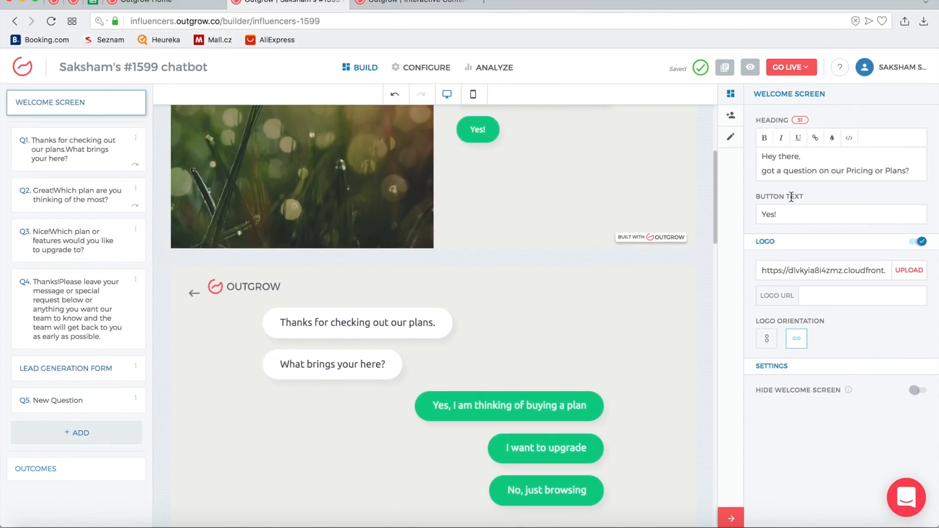
{"action": "scroll", "coordinate": [641, 282], "scroll_direction": "up", "scroll_amount": 5}
{"action": "scroll", "coordinate": [640, 282], "scroll_direction": "down", "scroll_amount": 14}
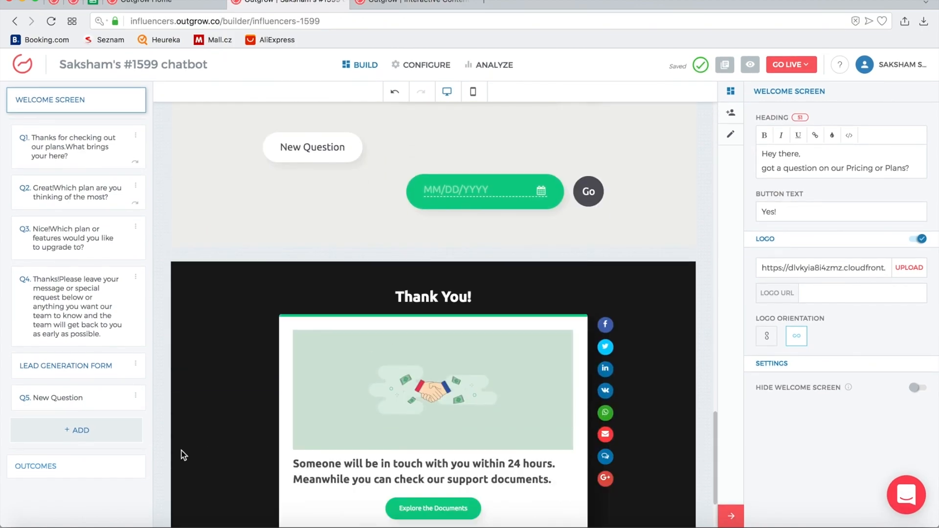
Switch the Thank You outcome's media from image to video
{"action": "left_click", "coordinate": [122, 480]}
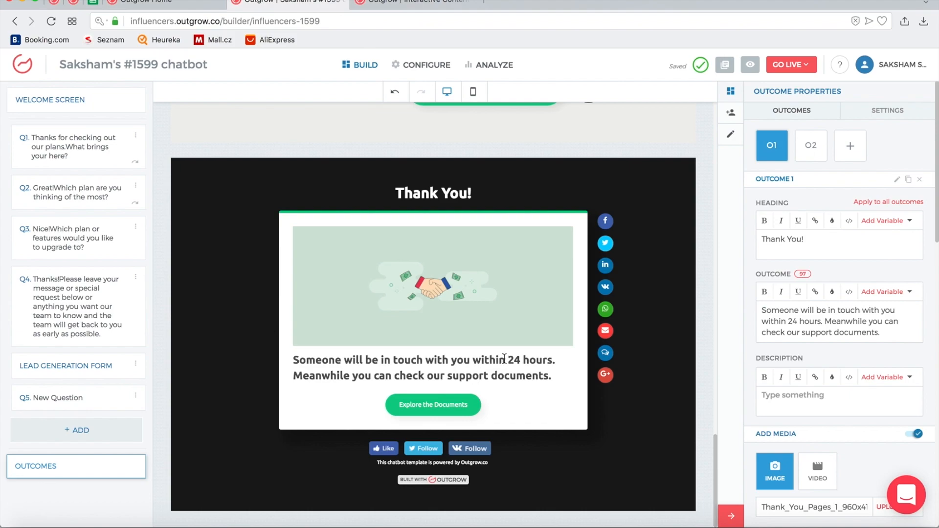
{"action": "scroll", "coordinate": [826, 244], "scroll_direction": "down", "scroll_amount": 5}
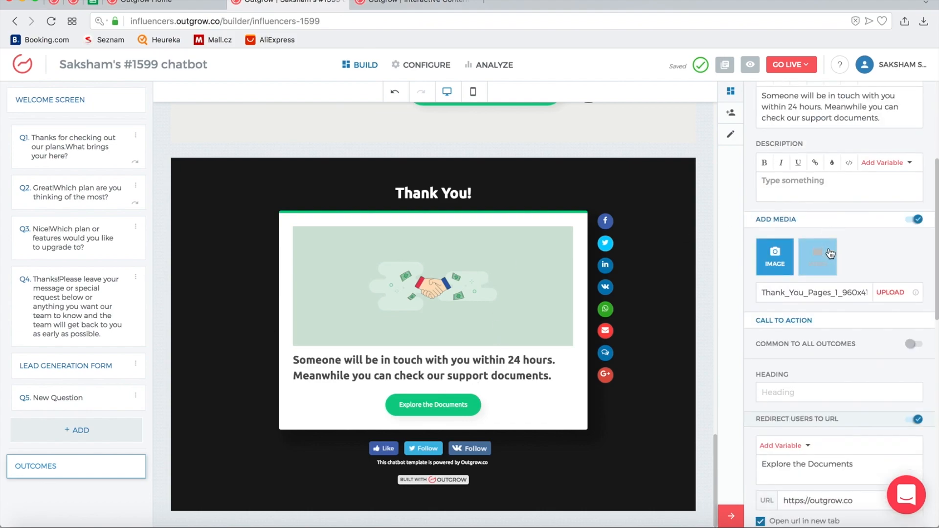
{"action": "left_click", "coordinate": [817, 255]}
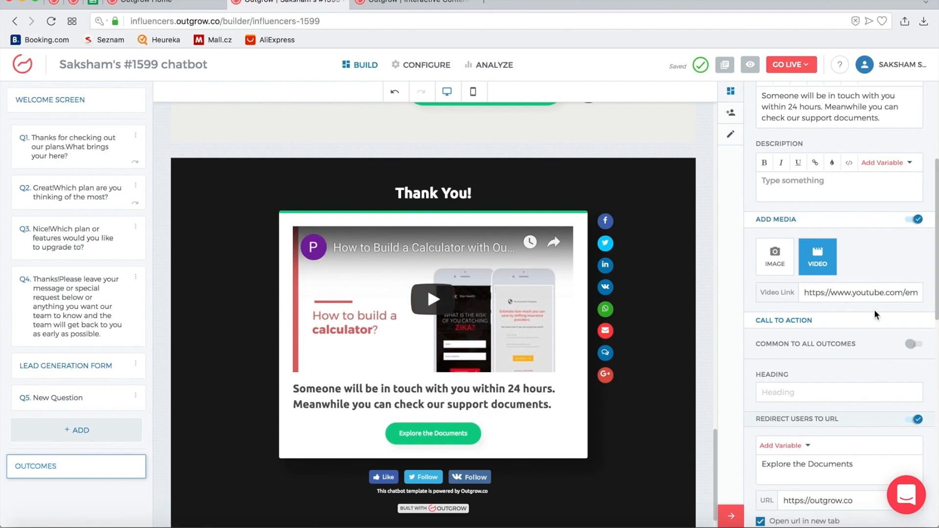
Check the share widget description and the title 'I got {Outcome}! How about you?'
{"action": "scroll", "coordinate": [873, 309], "scroll_direction": "down", "scroll_amount": 4}
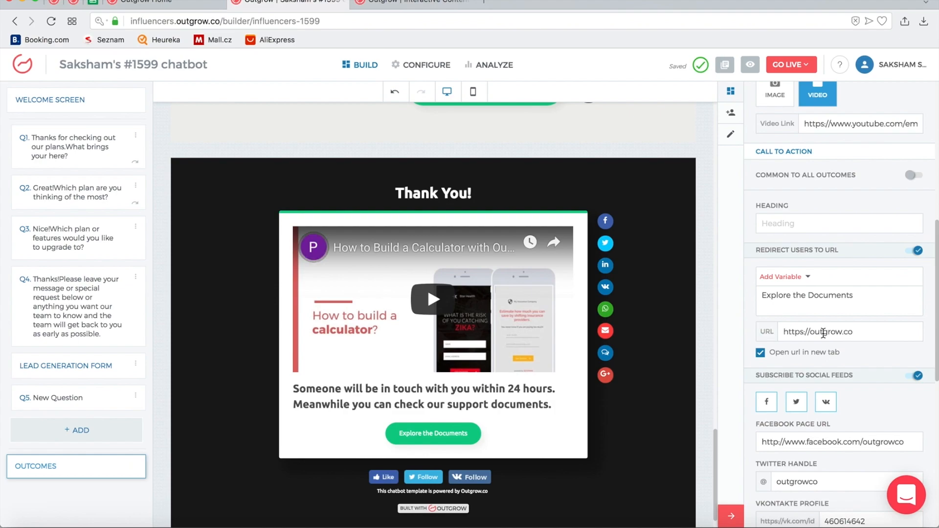
{"action": "scroll", "coordinate": [823, 334], "scroll_direction": "down", "scroll_amount": 1}
{"action": "scroll", "coordinate": [824, 333], "scroll_direction": "down", "scroll_amount": 3}
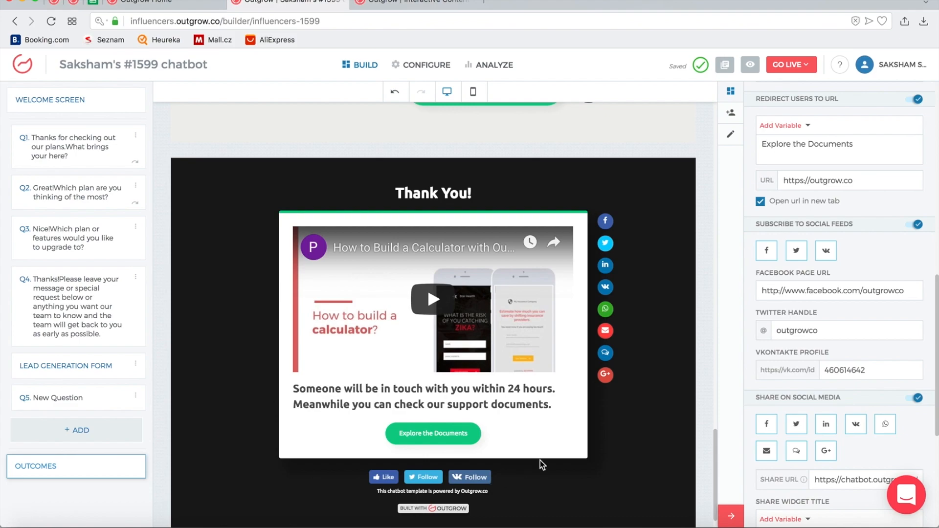
{"action": "scroll", "coordinate": [838, 374], "scroll_direction": "down", "scroll_amount": 5}
{"action": "scroll", "coordinate": [838, 374], "scroll_direction": "up", "scroll_amount": 1}
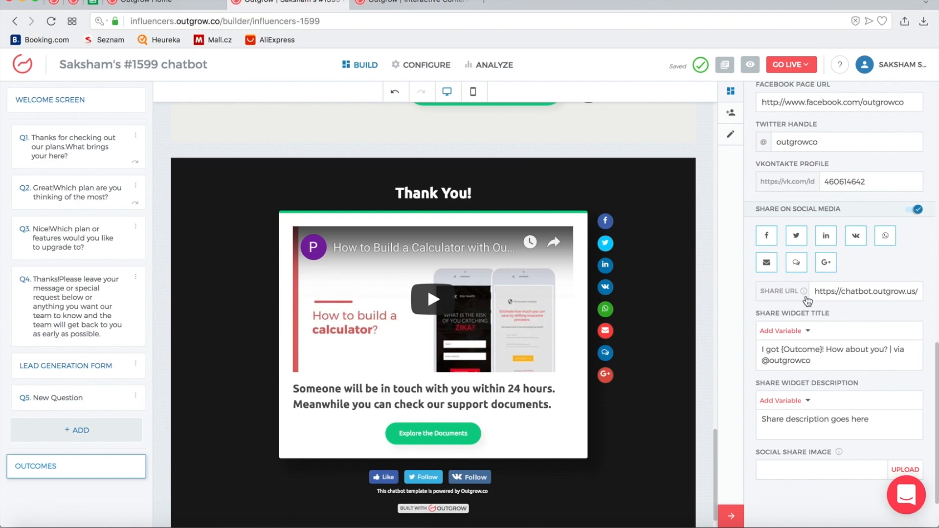
{"action": "scroll", "coordinate": [855, 276], "scroll_direction": "down", "scroll_amount": 2}
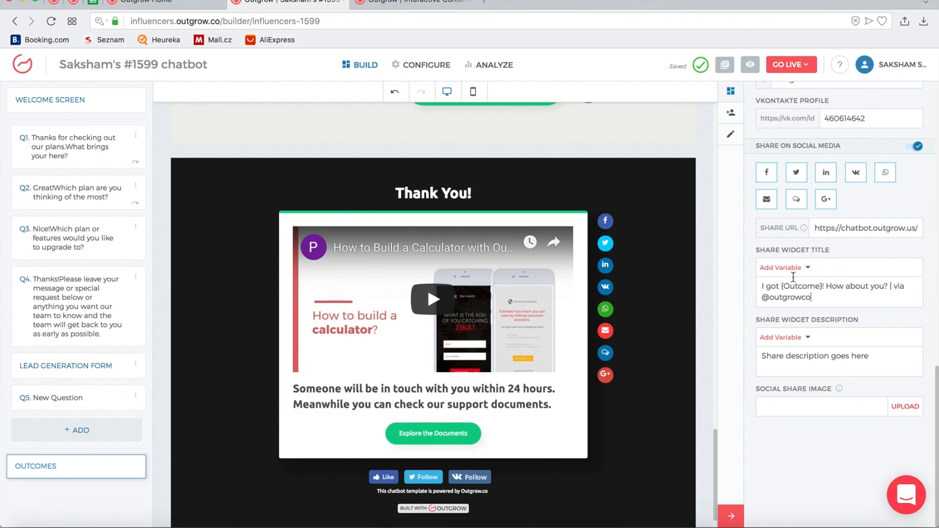
{"action": "triple_click", "coordinate": [786, 356]}
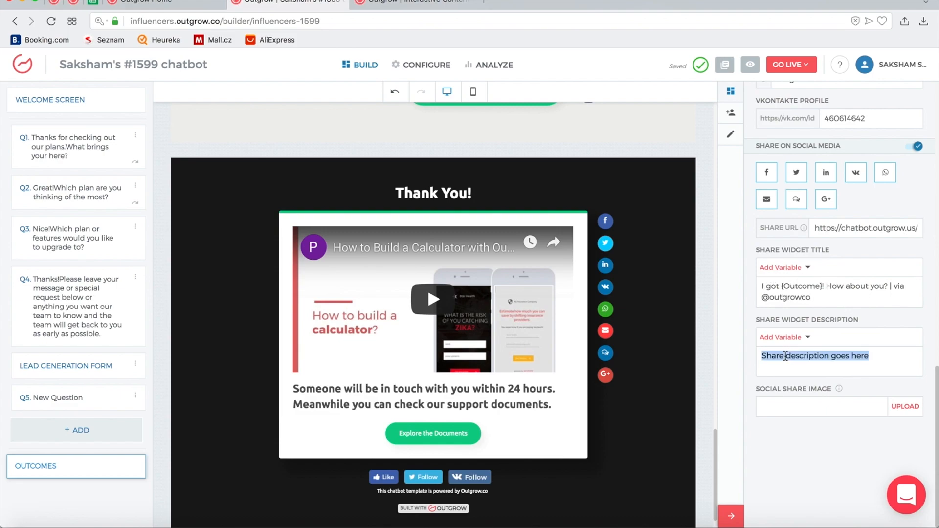
{"action": "triple_click", "coordinate": [858, 285]}
{"action": "left_click", "coordinate": [857, 295]}
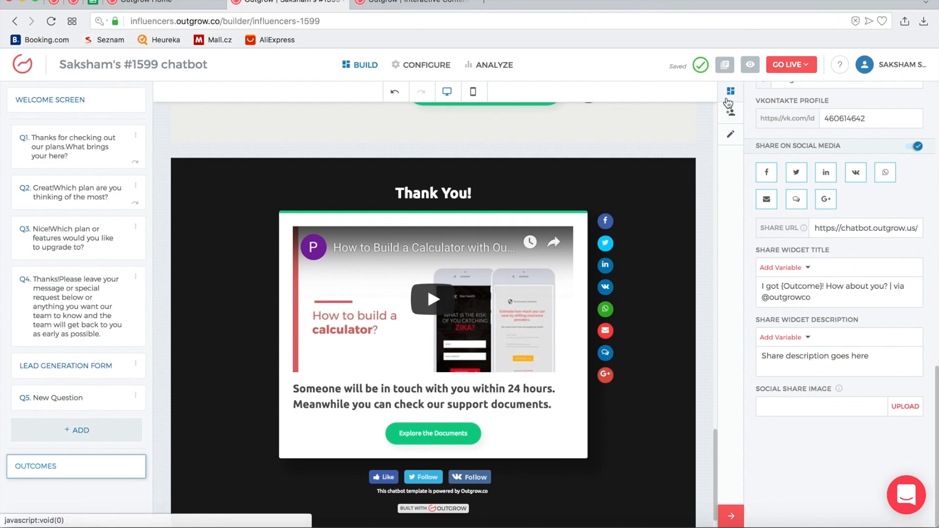
Switch the preview to mobile layout and scroll through the whole chatbot
{"action": "scroll", "coordinate": [609, 284], "scroll_direction": "up", "scroll_amount": 20}
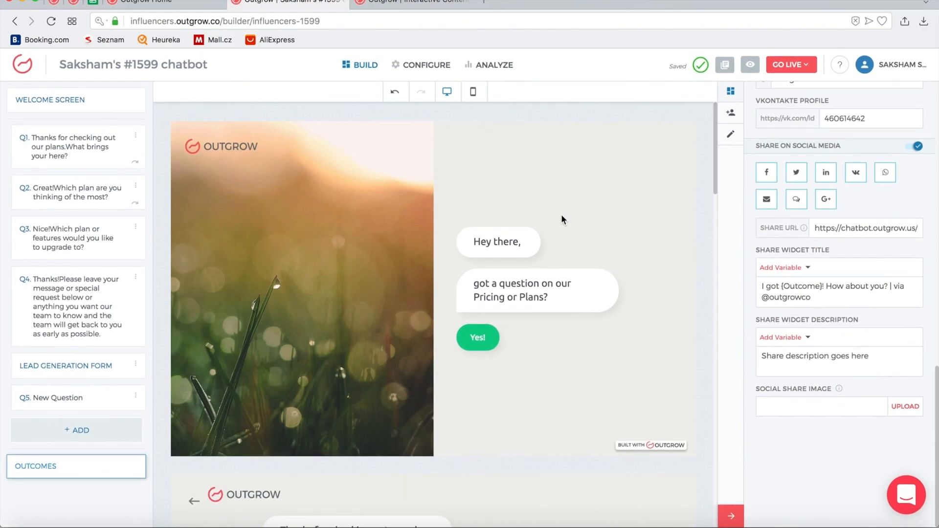
{"action": "left_click", "coordinate": [473, 93]}
{"action": "scroll", "coordinate": [638, 245], "scroll_direction": "down", "scroll_amount": 15}
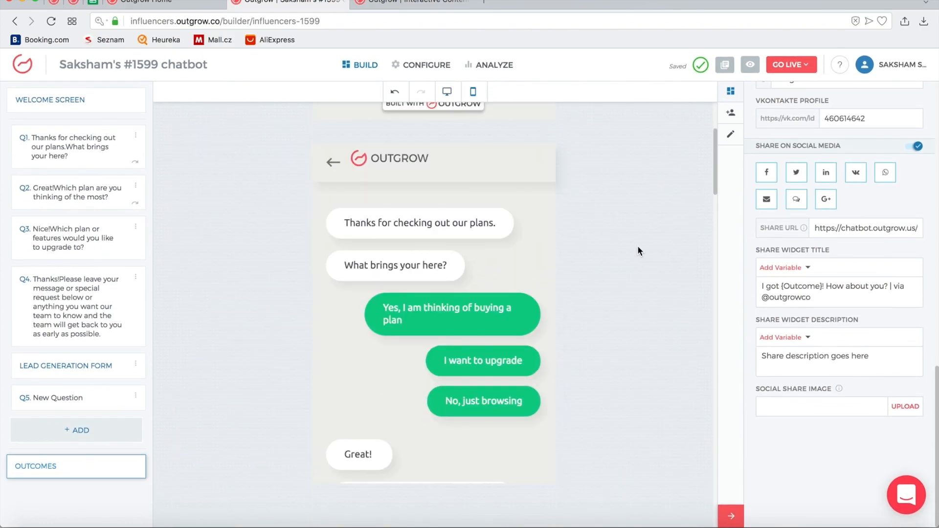
{"action": "scroll", "coordinate": [637, 245], "scroll_direction": "down", "scroll_amount": 15}
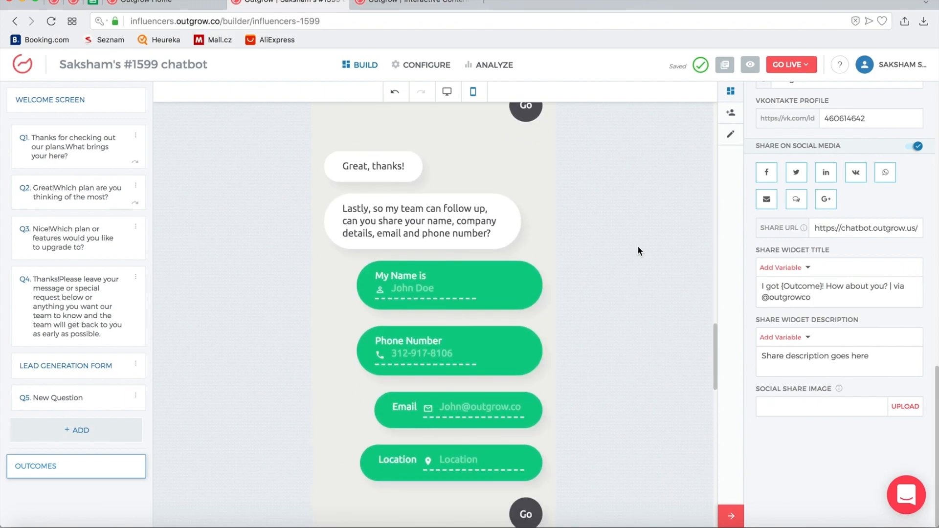
{"action": "scroll", "coordinate": [638, 245], "scroll_direction": "down", "scroll_amount": 12}
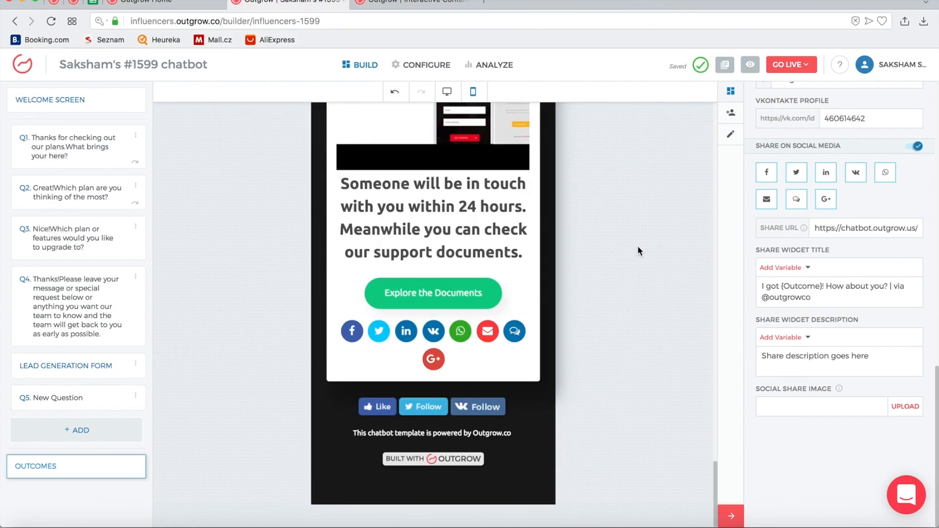
{"action": "scroll", "coordinate": [638, 246], "scroll_direction": "up", "scroll_amount": 20}
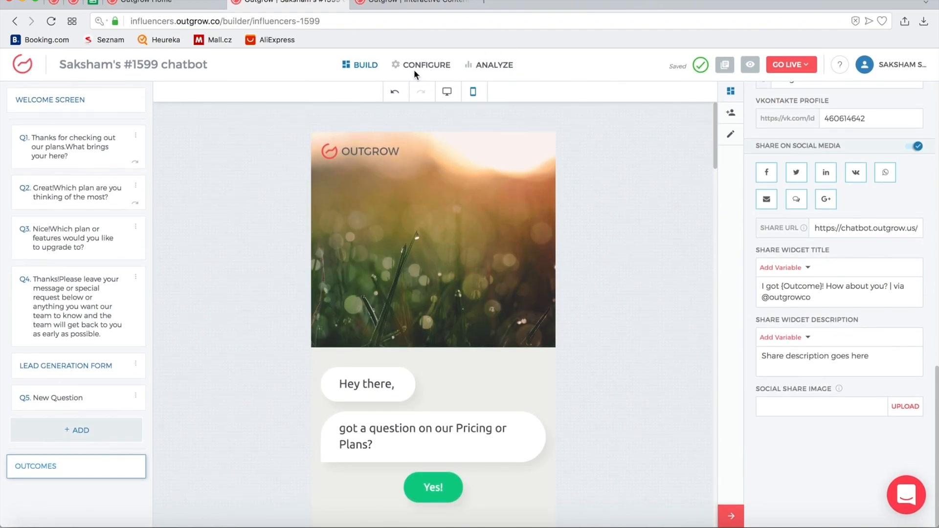
{"action": "mouse_move", "coordinate": [803, 67]}
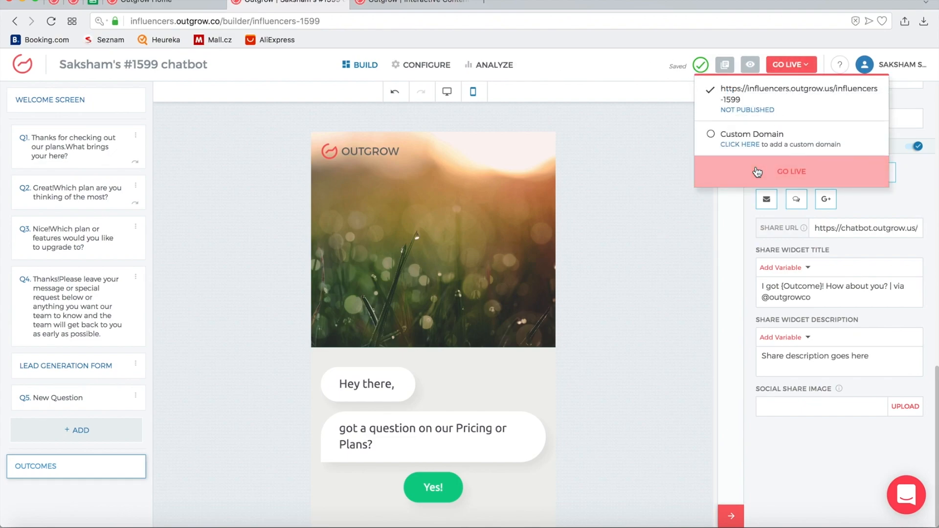
Publish the chatbot with GO LIVE and dismiss the 'Your Chatbot Is Now LIVE' confirmation
{"action": "left_click", "coordinate": [757, 172]}
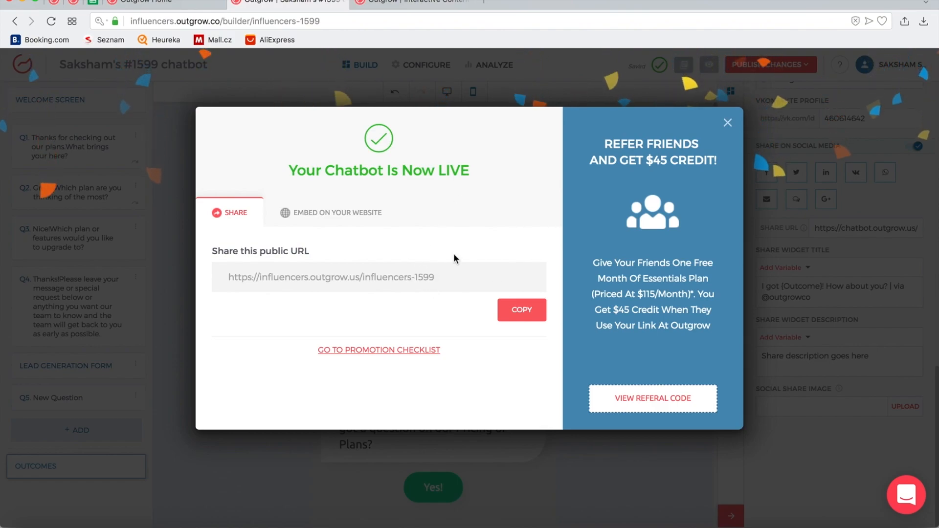
{"action": "left_click", "coordinate": [728, 123]}
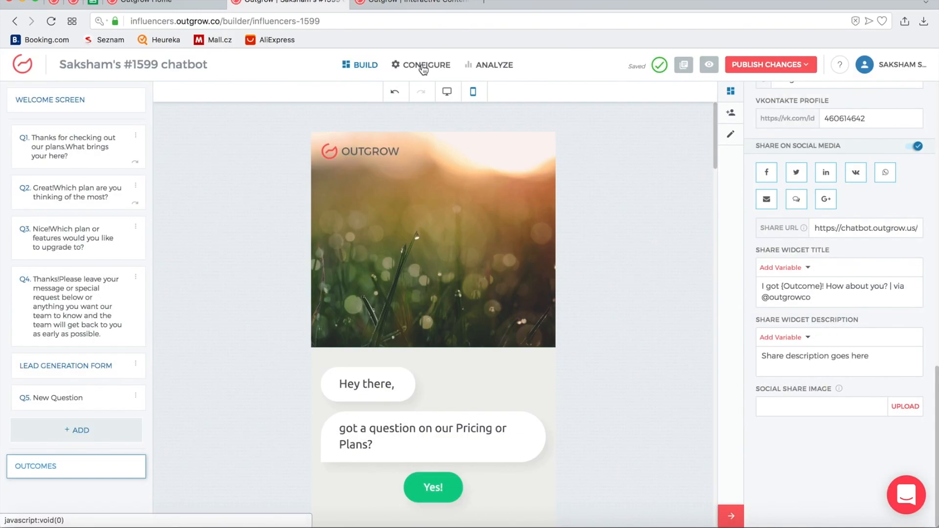
In the webpage chat embed, set Chat Color #803340 and Chat Icon Color #d79c9c
{"action": "left_click", "coordinate": [423, 68]}
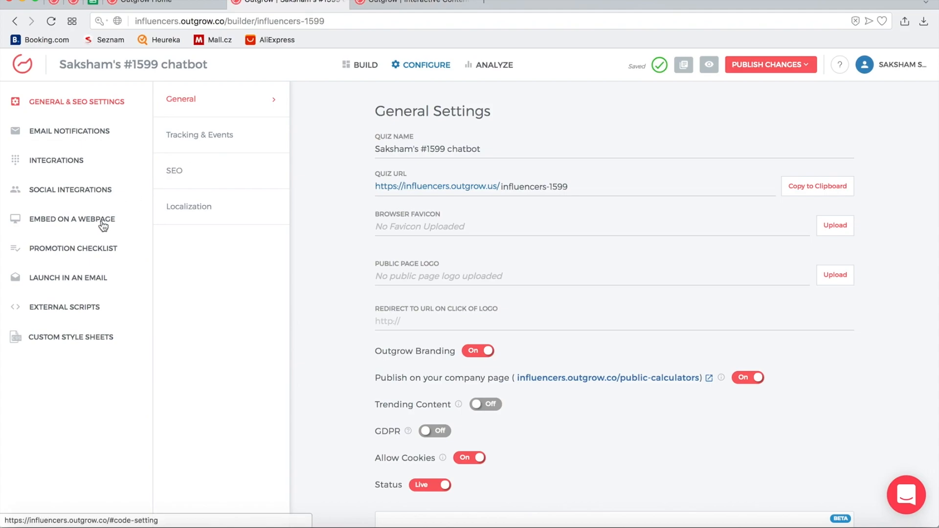
{"action": "left_click", "coordinate": [74, 222]}
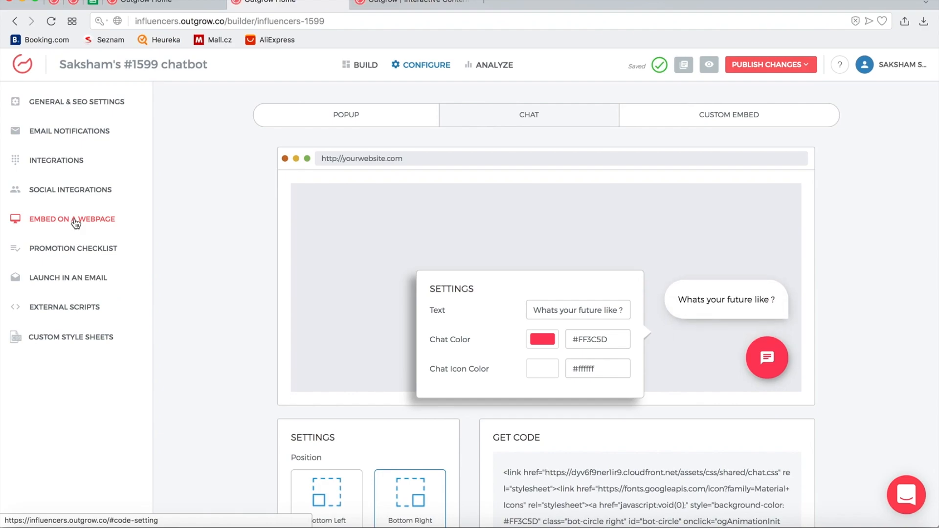
{"action": "scroll", "coordinate": [474, 250], "scroll_direction": "down", "scroll_amount": 2}
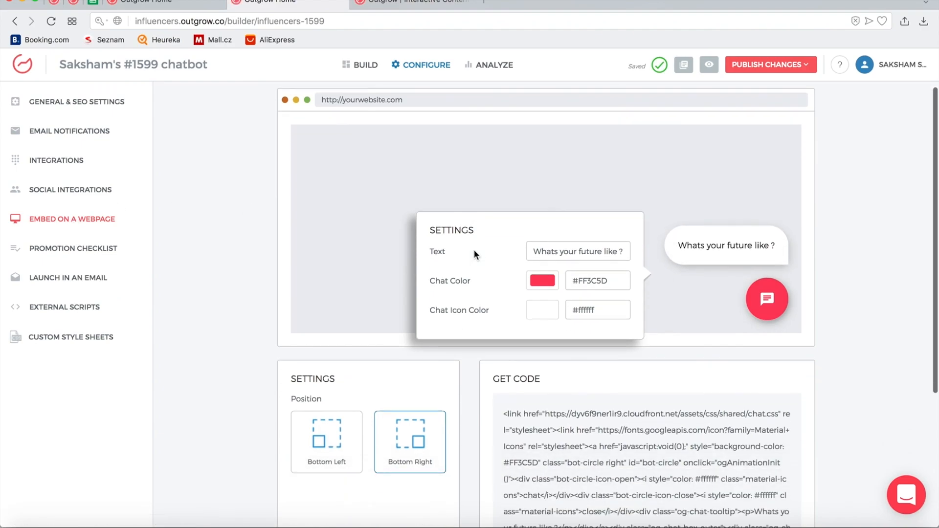
{"action": "left_click", "coordinate": [546, 277]}
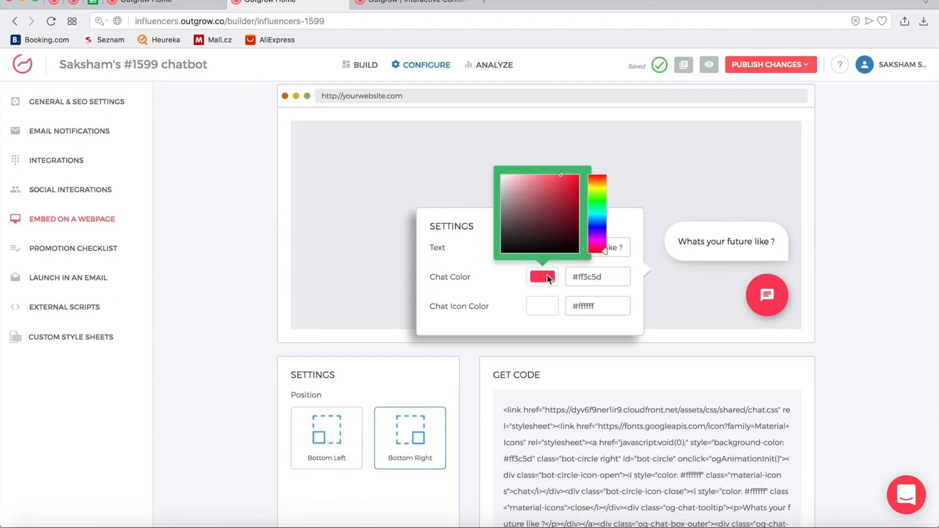
{"action": "left_click", "coordinate": [548, 215]}
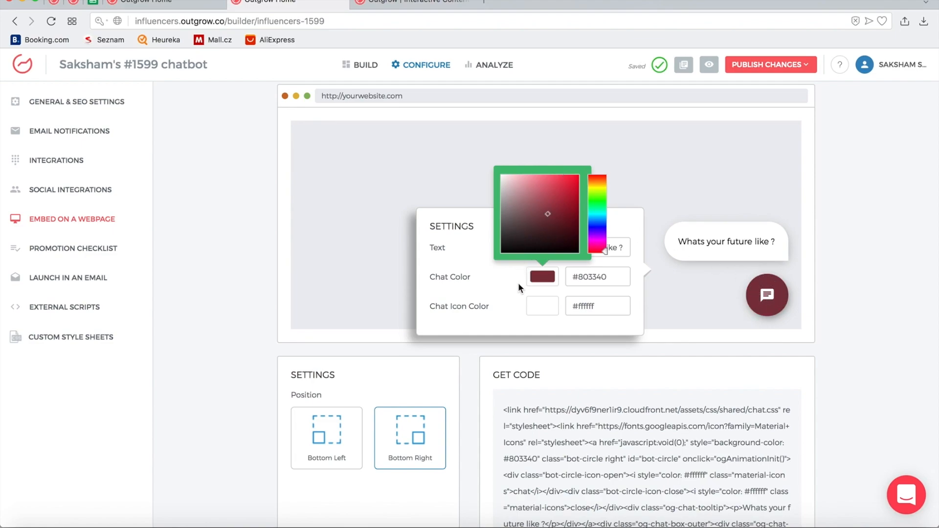
{"action": "left_click", "coordinate": [534, 305]}
{"action": "left_click", "coordinate": [542, 309]}
{"action": "mouse_move", "coordinate": [521, 247]}
{"action": "left_mouse_down"}
{"action": "mouse_move", "coordinate": [518, 255]}
{"action": "mouse_move", "coordinate": [522, 216]}
{"action": "left_mouse_up"}
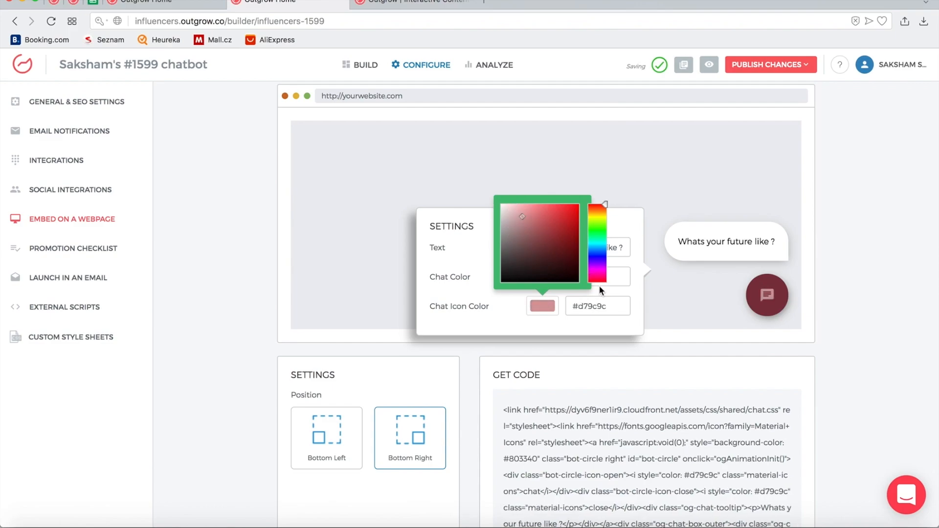
{"action": "left_click", "coordinate": [616, 296]}
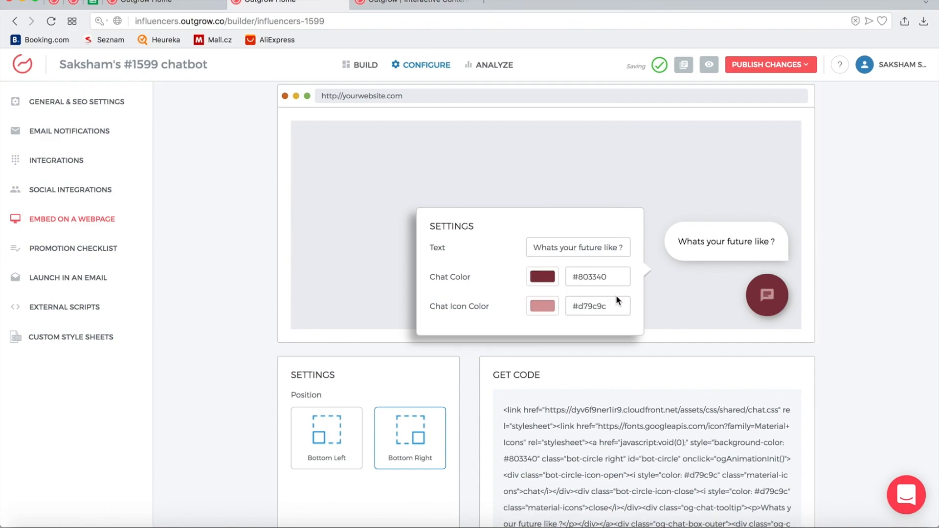
Keep the chat button at bottom right and copy the chat embed code
{"action": "triple_click", "coordinate": [607, 243]}
{"action": "left_click", "coordinate": [655, 180]}
{"action": "scroll", "coordinate": [655, 180], "scroll_direction": "up", "scroll_amount": 2}
{"action": "scroll", "coordinate": [655, 180], "scroll_direction": "down", "scroll_amount": 5}
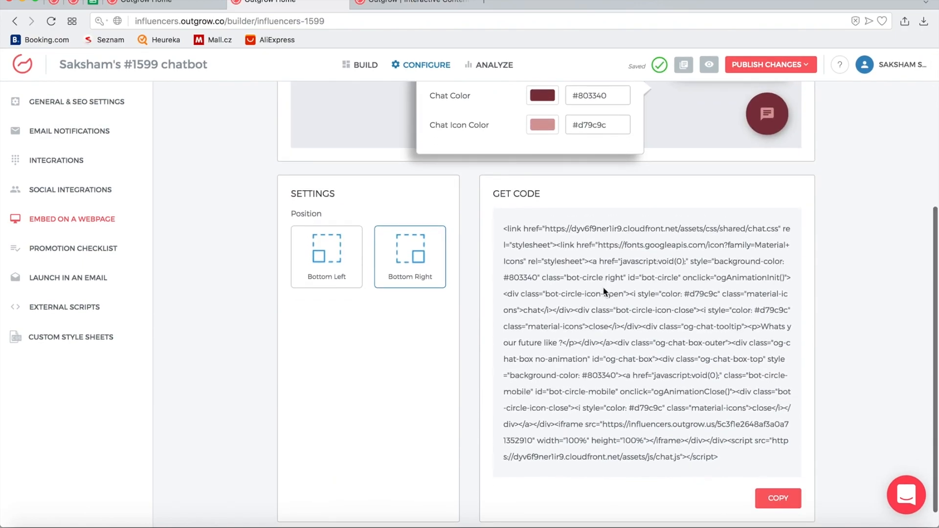
{"action": "scroll", "coordinate": [391, 267], "scroll_direction": "up", "scroll_amount": 3}
{"action": "left_click", "coordinate": [338, 419]}
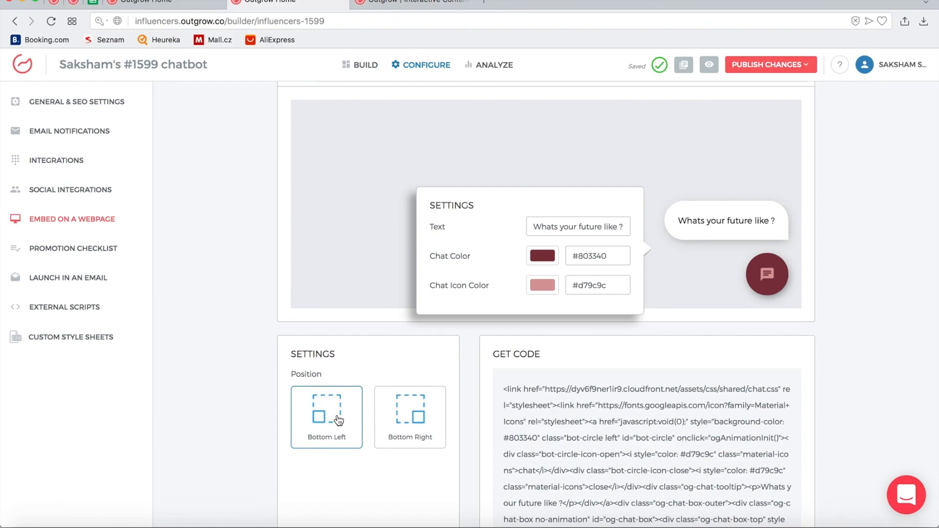
{"action": "left_click", "coordinate": [397, 418]}
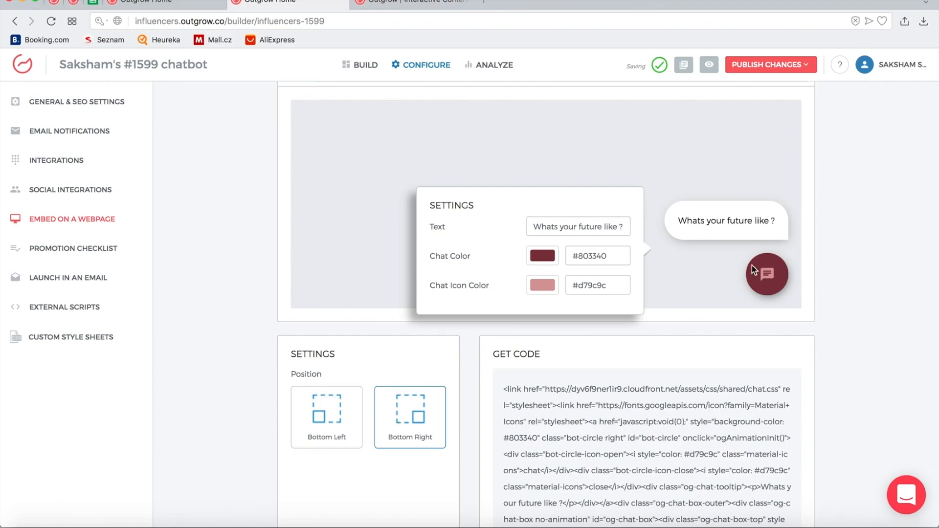
{"action": "scroll", "coordinate": [752, 264], "scroll_direction": "up", "scroll_amount": 2}
{"action": "scroll", "coordinate": [752, 264], "scroll_direction": "down", "scroll_amount": 5}
{"action": "left_click", "coordinate": [664, 285]}
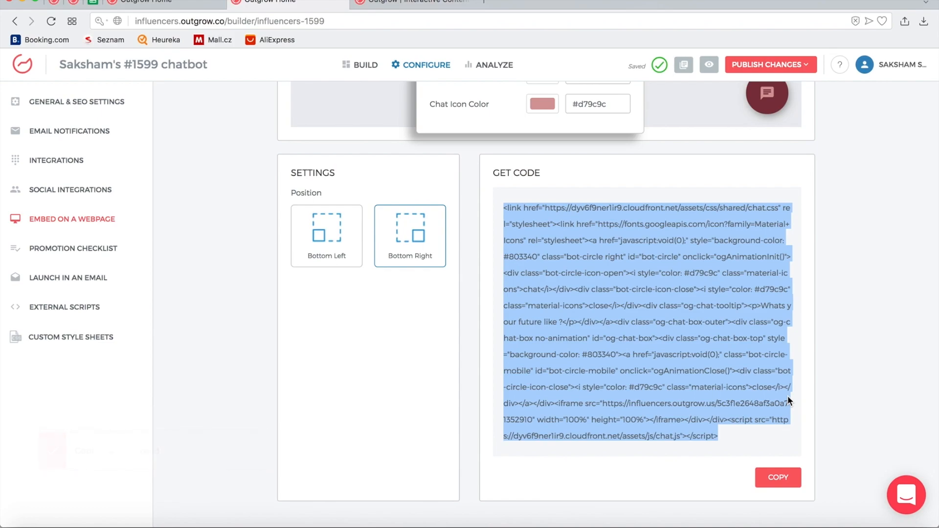
Switch to the Popup embed option and look over its Get Started link and code
{"action": "scroll", "coordinate": [652, 232], "scroll_direction": "up", "scroll_amount": 5}
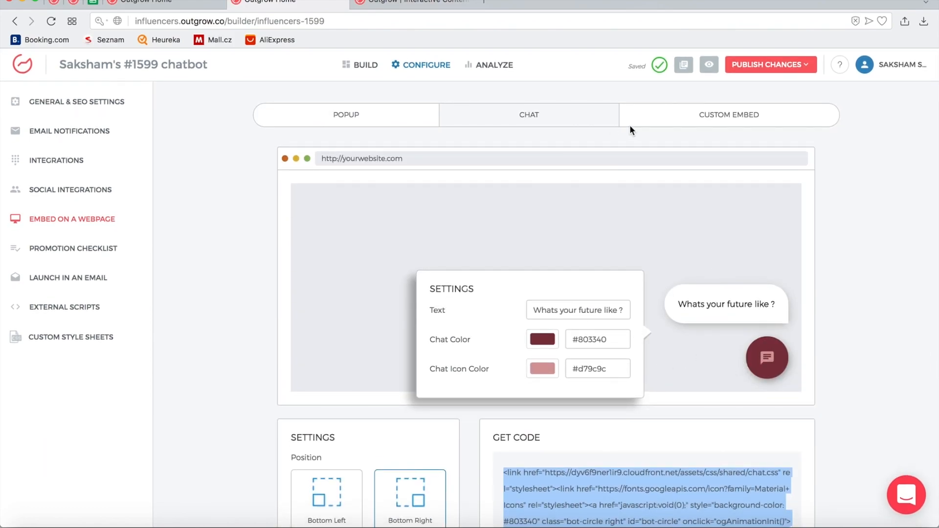
{"action": "left_click", "coordinate": [405, 125]}
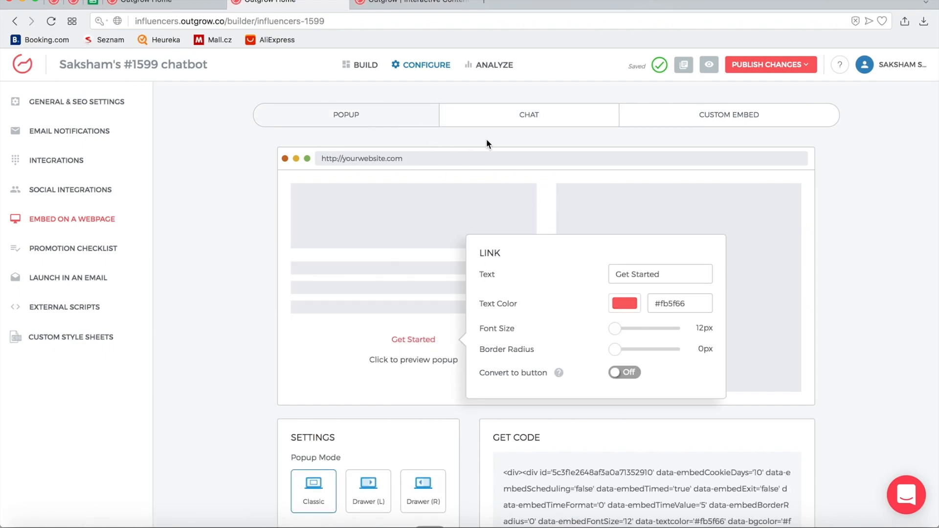
{"action": "scroll", "coordinate": [486, 139], "scroll_direction": "down", "scroll_amount": 4}
{"action": "scroll", "coordinate": [378, 313], "scroll_direction": "up", "scroll_amount": 2}
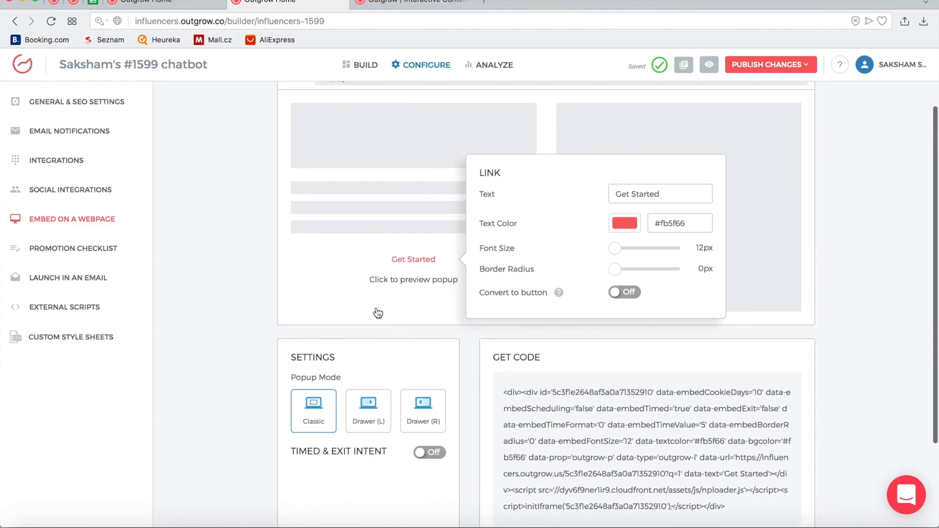
{"action": "scroll", "coordinate": [520, 413], "scroll_direction": "up", "scroll_amount": 2}
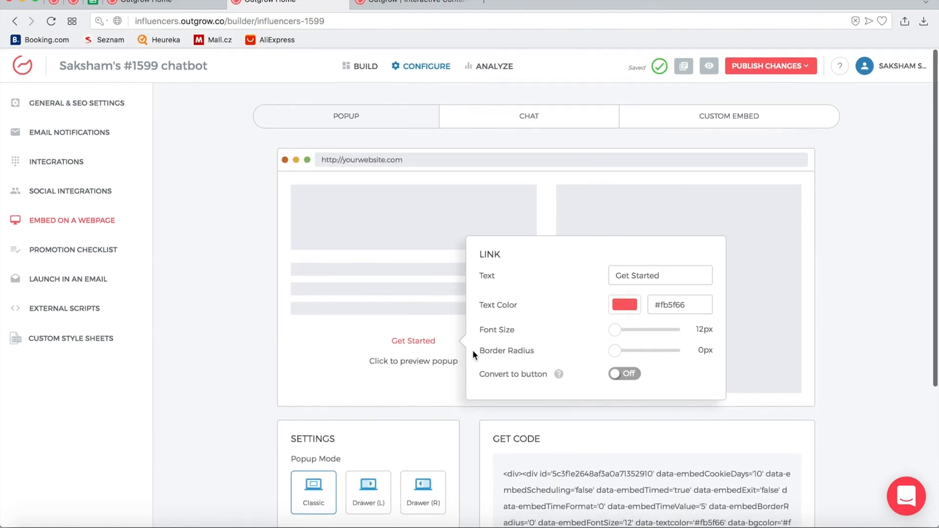
Change the quiz URL slug from influencers-1599 to jkjk-jkk-jkk
{"action": "left_click", "coordinate": [101, 106]}
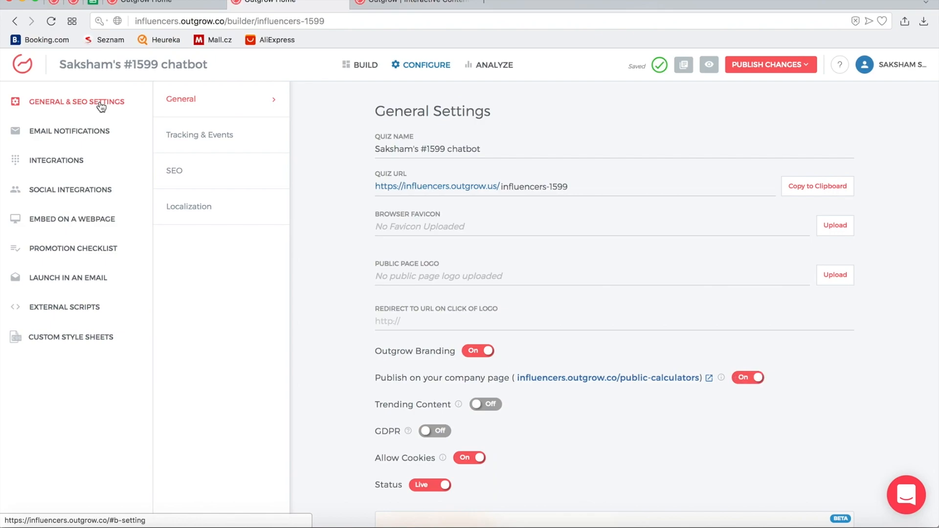
{"action": "double_click", "coordinate": [528, 187]}
{"action": "double_click", "coordinate": [566, 186]}
{"action": "triple_click", "coordinate": [516, 186]}
{"action": "type", "text": "jk"}
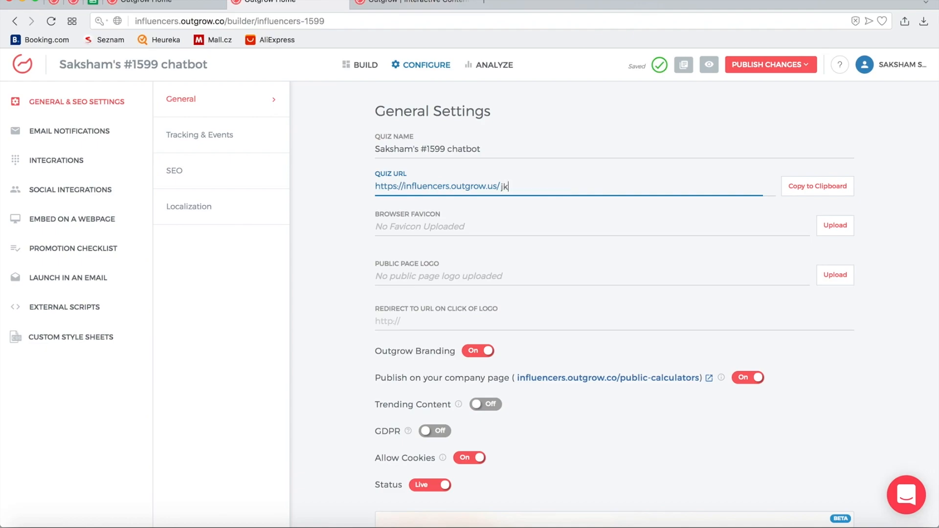
{"action": "type", "text": "jk-jkk-jkk"}
{"action": "left_click", "coordinate": [572, 269]}
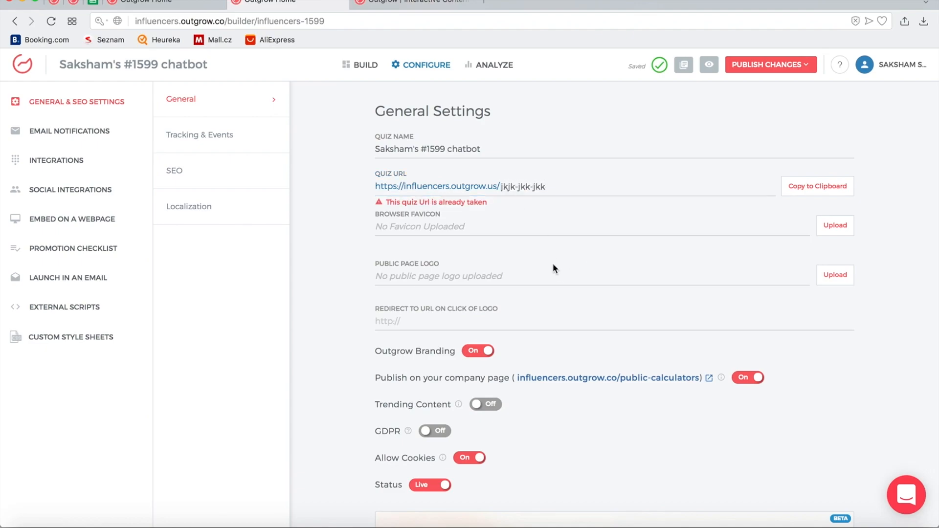
Open the SEO settings and scroll through the search and Facebook previews
{"action": "triple_click", "coordinate": [434, 146]}
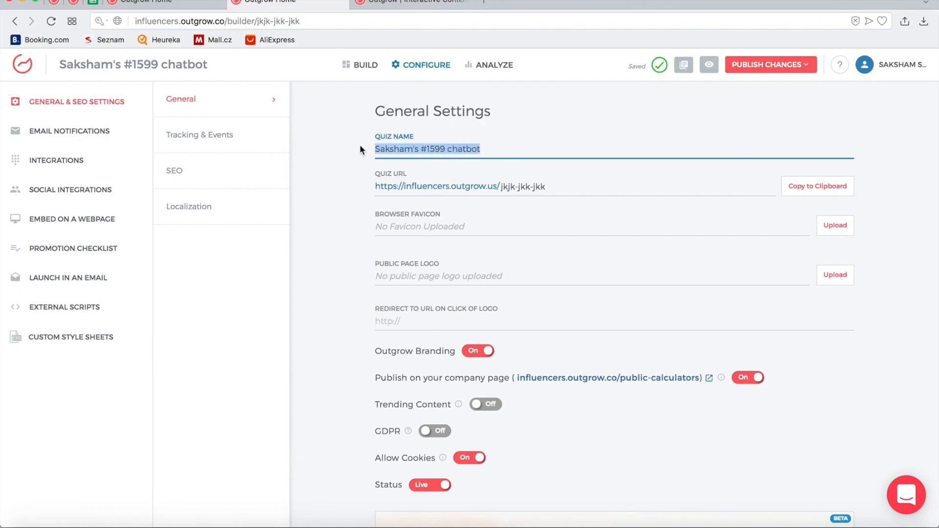
{"action": "scroll", "coordinate": [409, 133], "scroll_direction": "down", "scroll_amount": 5}
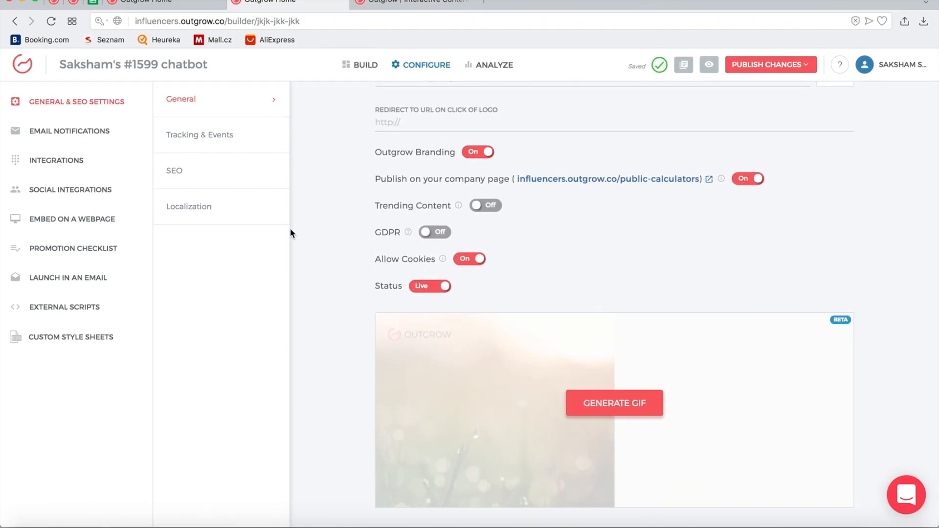
{"action": "scroll", "coordinate": [291, 229], "scroll_direction": "up", "scroll_amount": 2}
{"action": "left_click", "coordinate": [224, 176]}
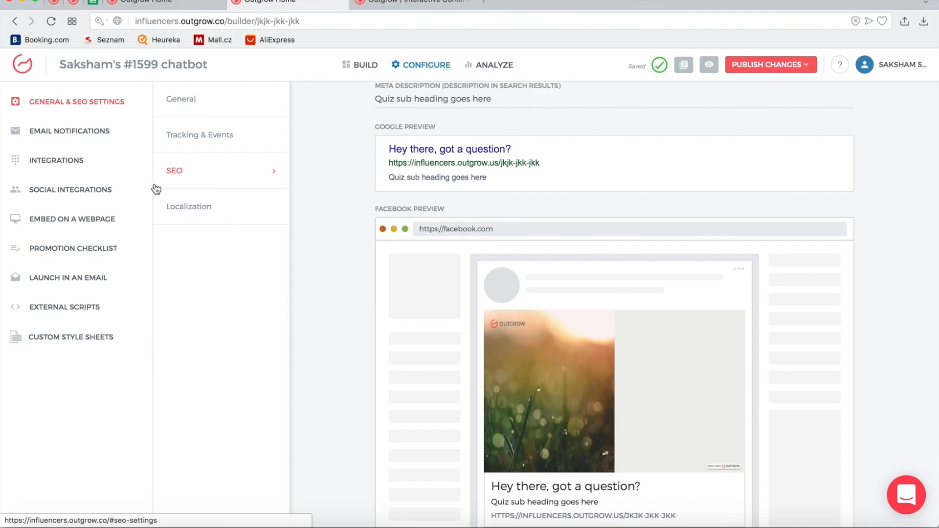
{"action": "scroll", "coordinate": [389, 203], "scroll_direction": "up", "scroll_amount": 3}
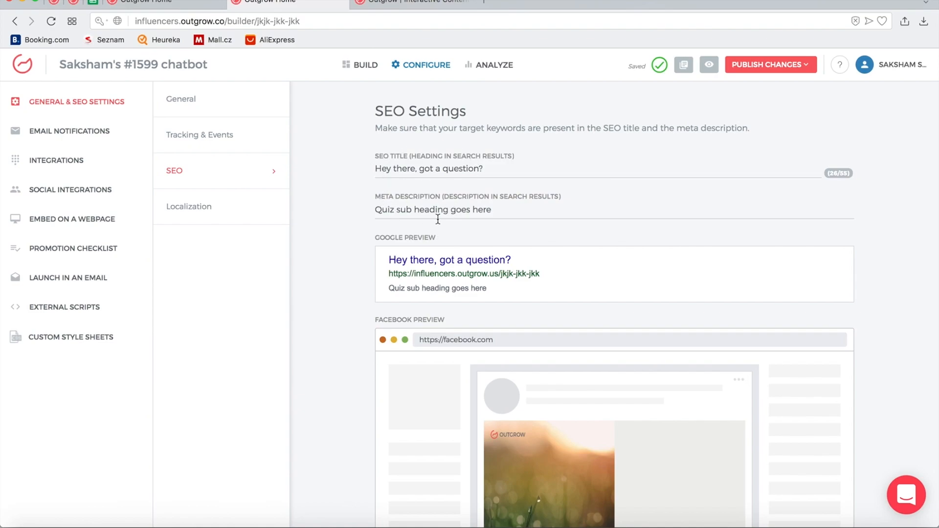
{"action": "scroll", "coordinate": [437, 218], "scroll_direction": "down", "scroll_amount": 6}
{"action": "scroll", "coordinate": [569, 195], "scroll_direction": "up", "scroll_amount": 2}
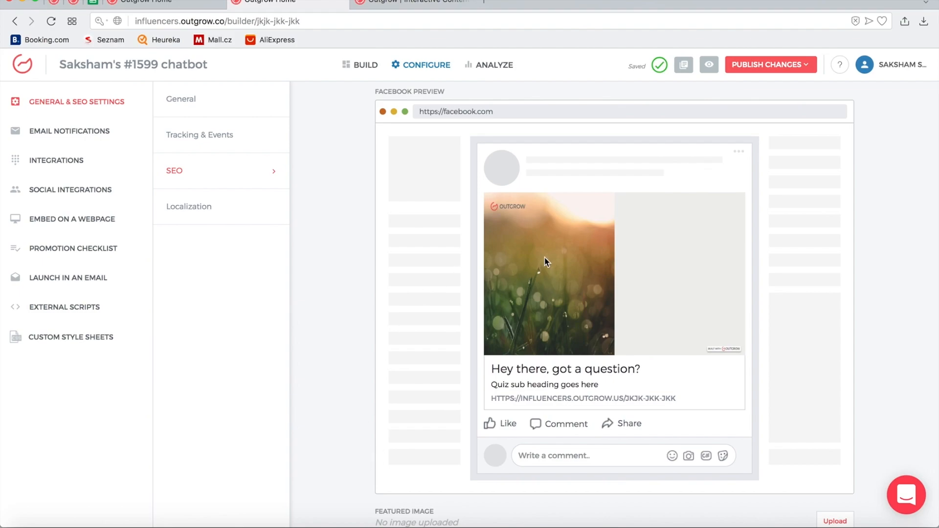
{"action": "scroll", "coordinate": [454, 313], "scroll_direction": "down", "scroll_amount": 2}
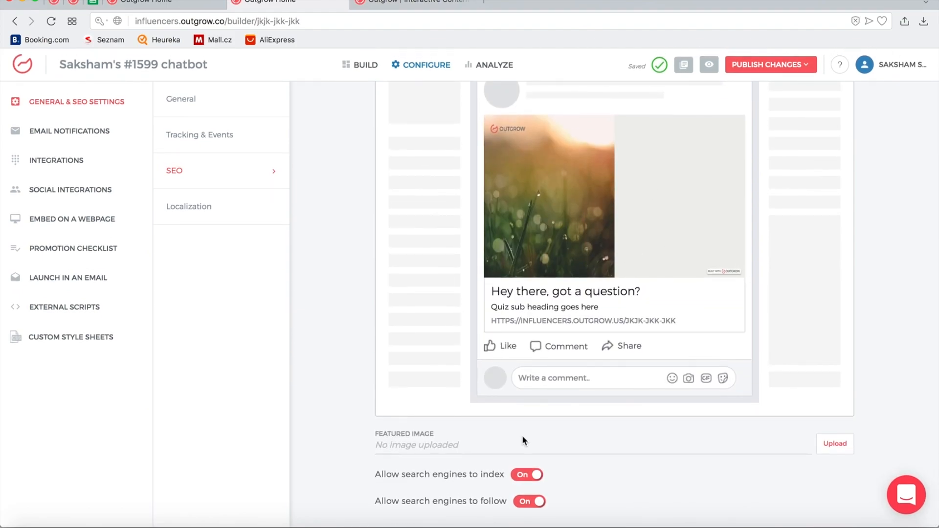
{"action": "scroll", "coordinate": [585, 288], "scroll_direction": "up", "scroll_amount": 1}
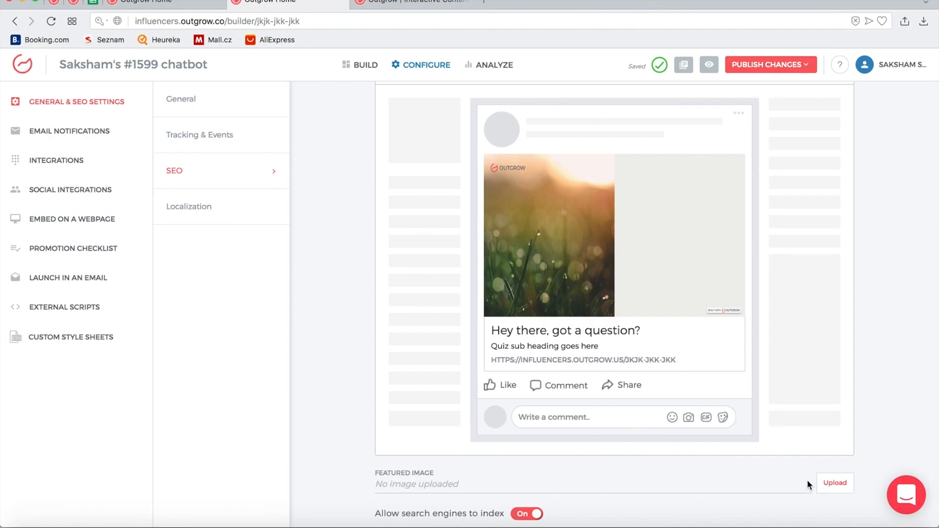
{"action": "scroll", "coordinate": [639, 195], "scroll_direction": "up", "scroll_amount": 7}
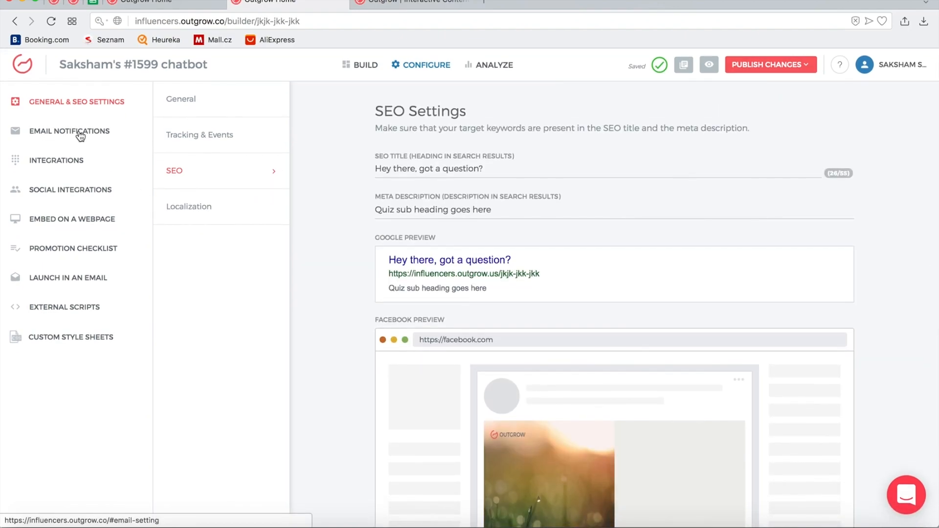
Turn on emails to leads and insert blank lines before 'Thank you…' in the message
{"action": "left_click", "coordinate": [81, 135]}
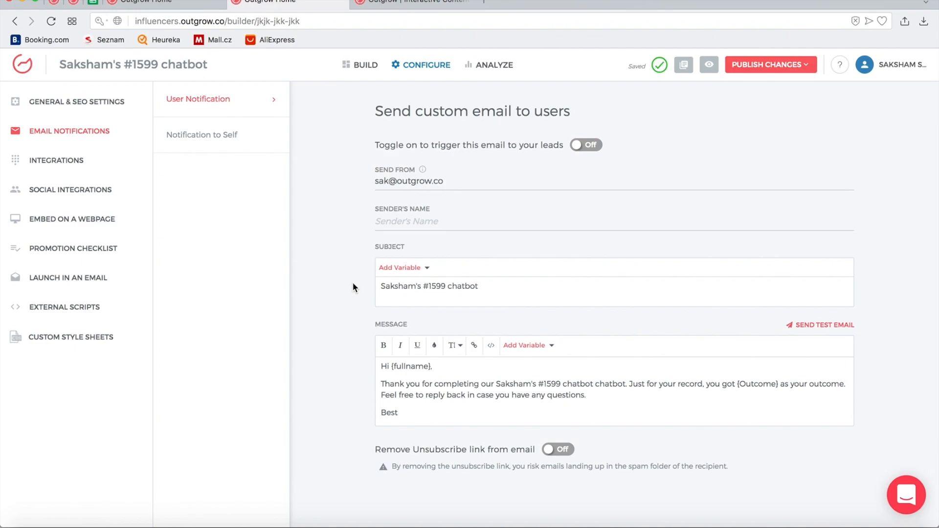
{"action": "left_click", "coordinate": [585, 147]}
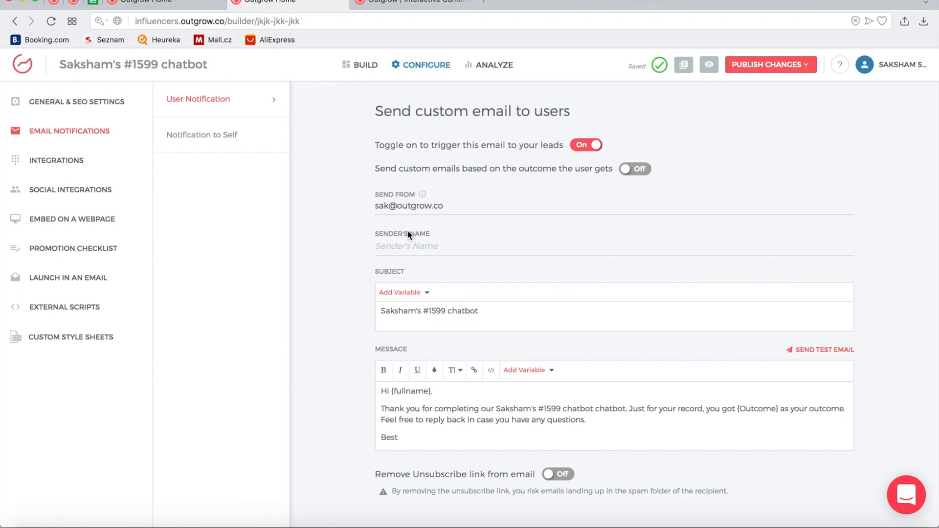
{"action": "scroll", "coordinate": [437, 244], "scroll_direction": "down", "scroll_amount": 1}
{"action": "triple_click", "coordinate": [403, 284]}
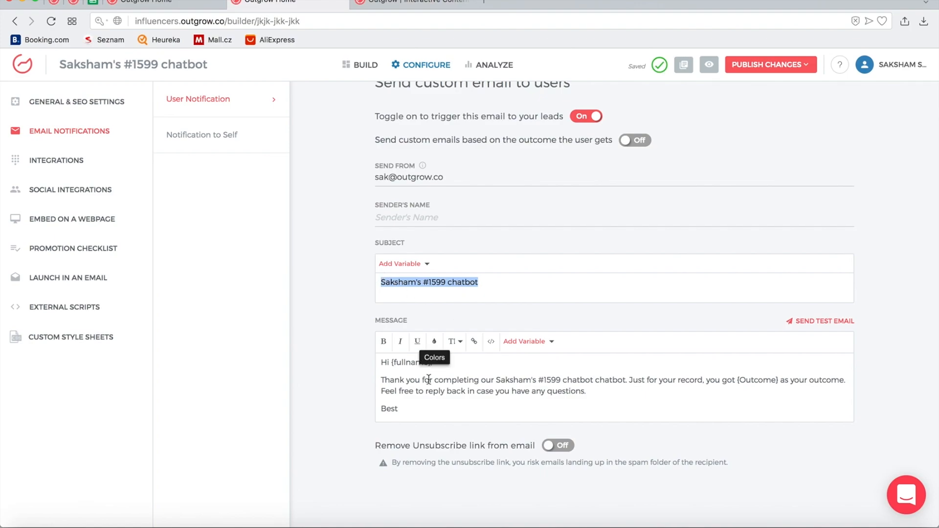
{"action": "double_click", "coordinate": [389, 377]}
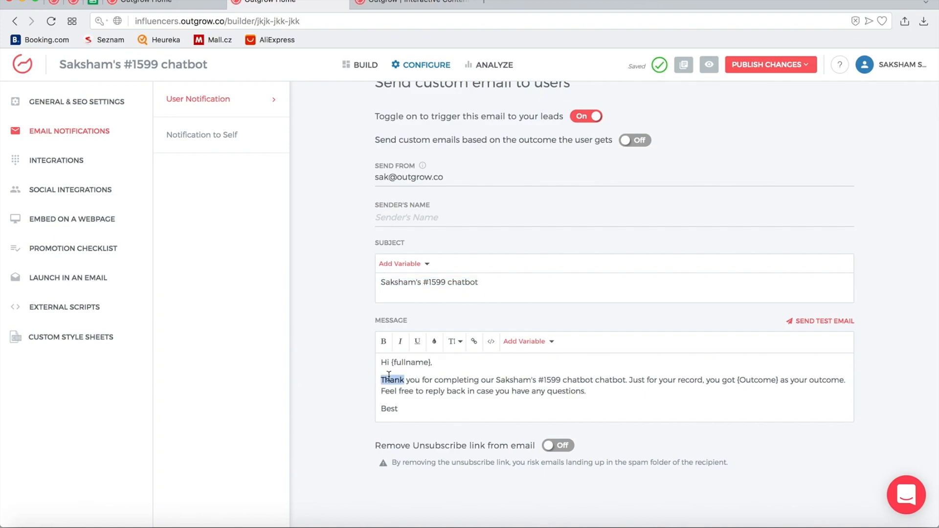
{"action": "left_click", "coordinate": [520, 401]}
{"action": "key", "text": "Return"}
{"action": "key", "text": "Return"}
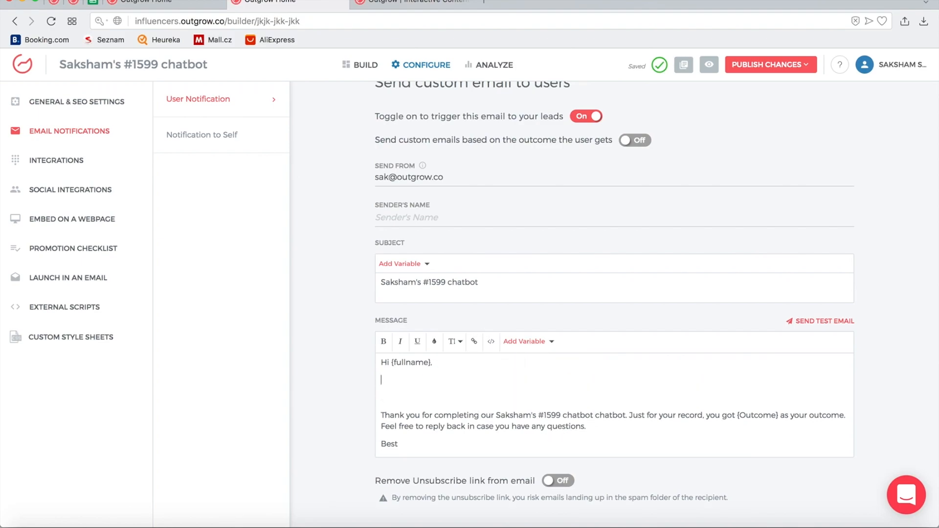
Insert the Outcome Description variable on the blank line below the greeting
{"action": "left_click", "coordinate": [526, 342]}
{"action": "scroll", "coordinate": [561, 393], "scroll_direction": "down", "scroll_amount": 1}
{"action": "scroll", "coordinate": [562, 394], "scroll_direction": "down", "scroll_amount": 1}
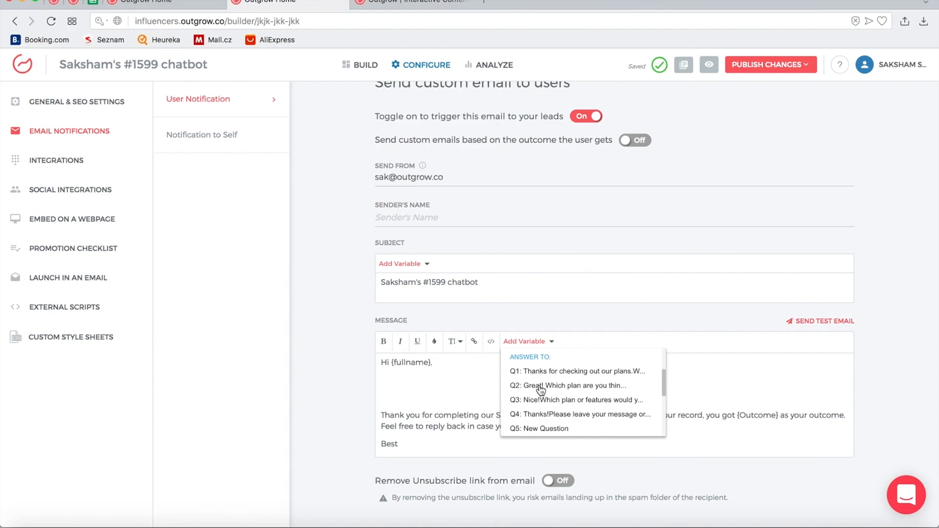
{"action": "scroll", "coordinate": [542, 409], "scroll_direction": "down", "scroll_amount": 1}
{"action": "scroll", "coordinate": [547, 406], "scroll_direction": "down", "scroll_amount": 1}
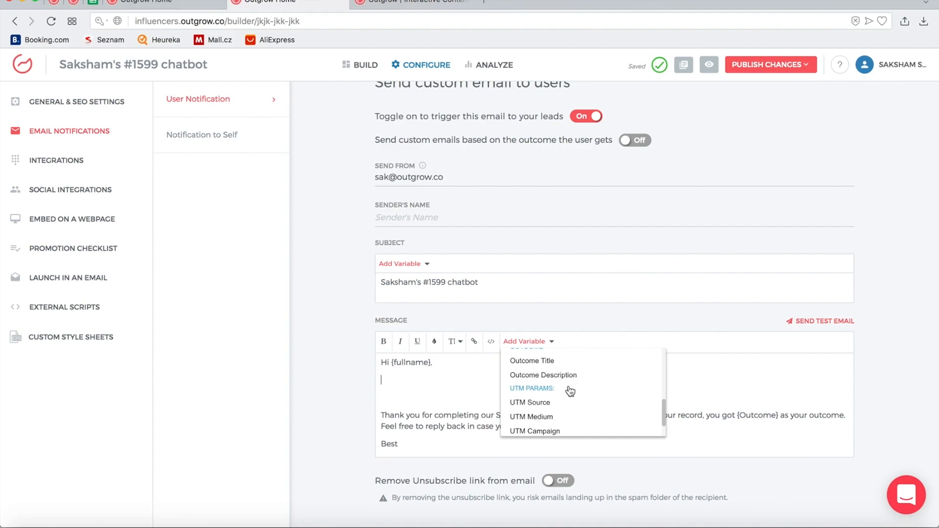
{"action": "left_click", "coordinate": [428, 386]}
{"action": "scroll", "coordinate": [545, 404], "scroll_direction": "up", "scroll_amount": 1}
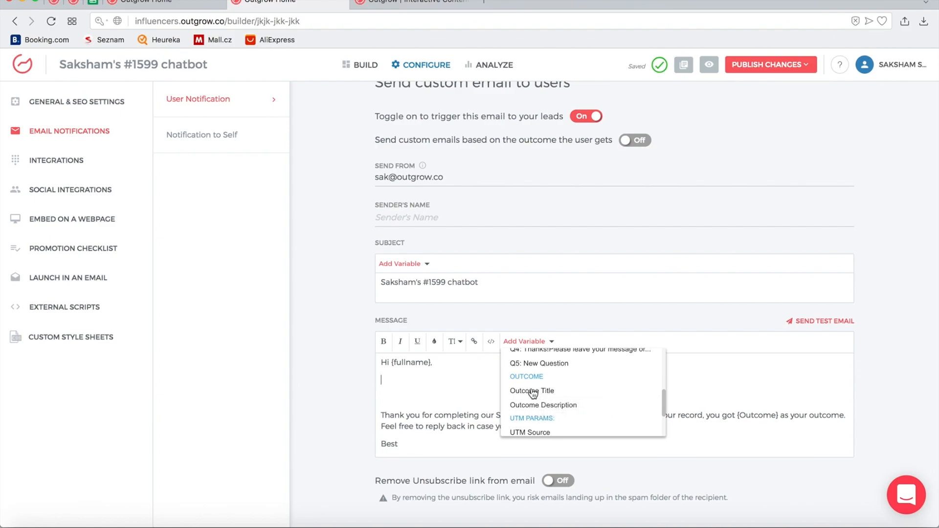
{"action": "left_click", "coordinate": [539, 405]}
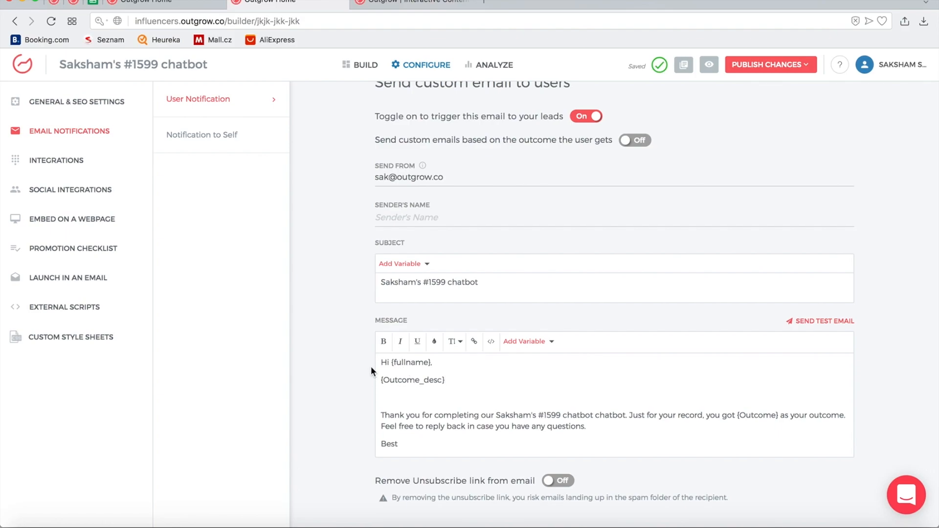
Remove a stray typed letter beside the variable and bring up the Notification to Self settings
{"action": "left_click", "coordinate": [415, 380]}
{"action": "type", "text": "tg"}
{"action": "key", "text": "BackSpace"}
{"action": "scroll", "coordinate": [443, 228], "scroll_direction": "up", "scroll_amount": 1}
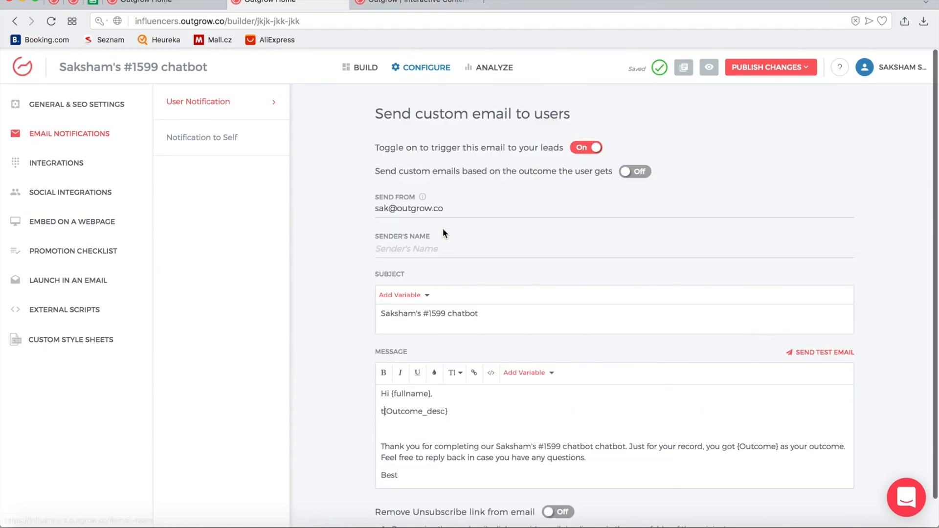
{"action": "left_click", "coordinate": [230, 142]}
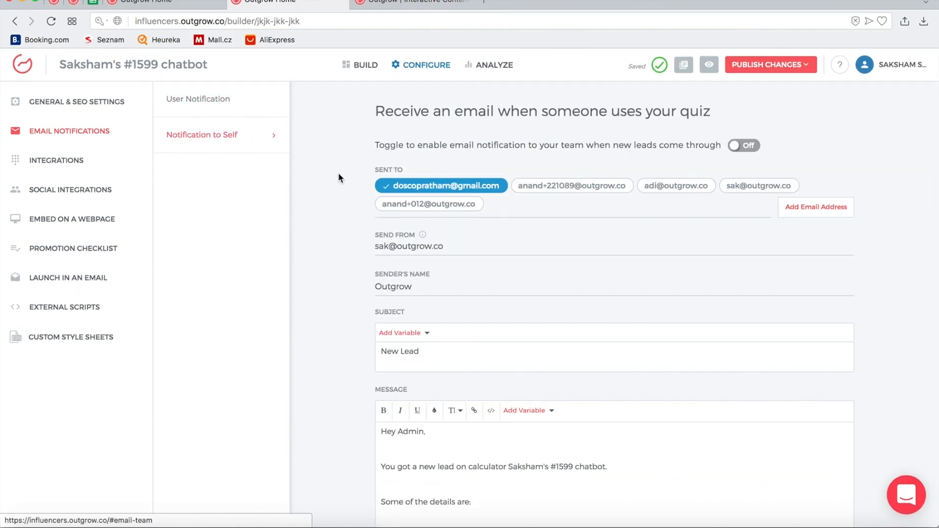
Switch on the Notification to Self new-lead emails, leaving the recipient list unchanged
{"action": "left_click", "coordinate": [837, 210]}
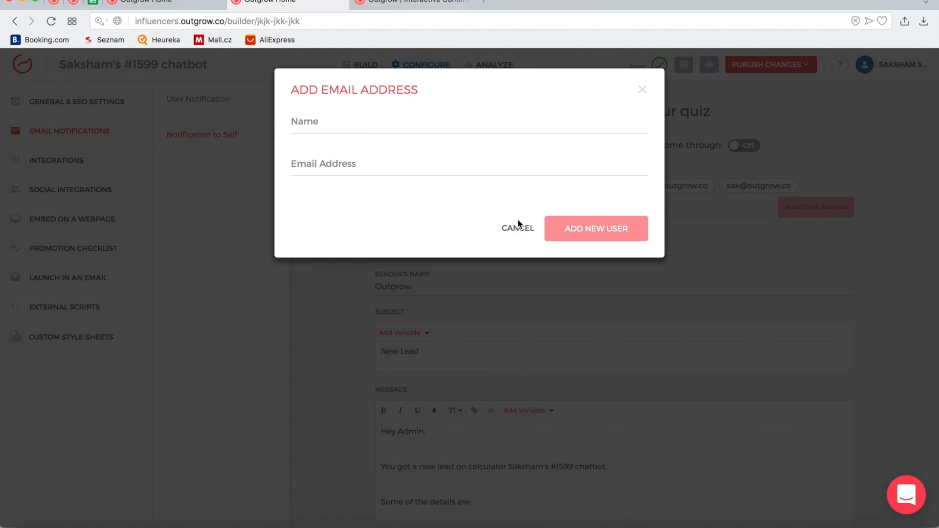
{"action": "left_click", "coordinate": [516, 237]}
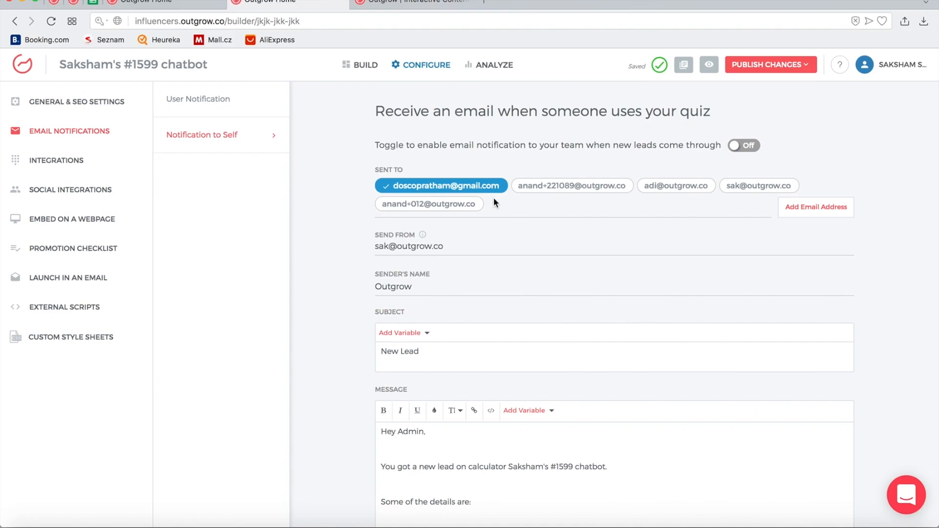
{"action": "left_click", "coordinate": [744, 146]}
Insert the Q3 answer and Outcome variables above 'Thanks,' in the admin message
{"action": "scroll", "coordinate": [435, 252], "scroll_direction": "down", "scroll_amount": 5}
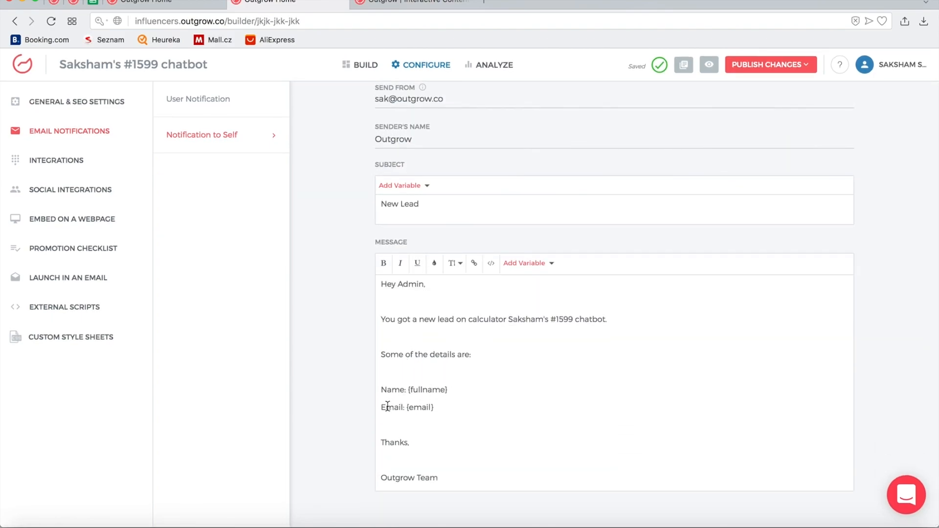
{"action": "left_click", "coordinate": [536, 265]}
{"action": "scroll", "coordinate": [541, 293], "scroll_direction": "down", "scroll_amount": 4}
{"action": "left_click", "coordinate": [540, 302]}
{"action": "left_click", "coordinate": [542, 268]}
{"action": "scroll", "coordinate": [570, 330], "scroll_direction": "down", "scroll_amount": 5}
{"action": "left_click", "coordinate": [538, 296]}
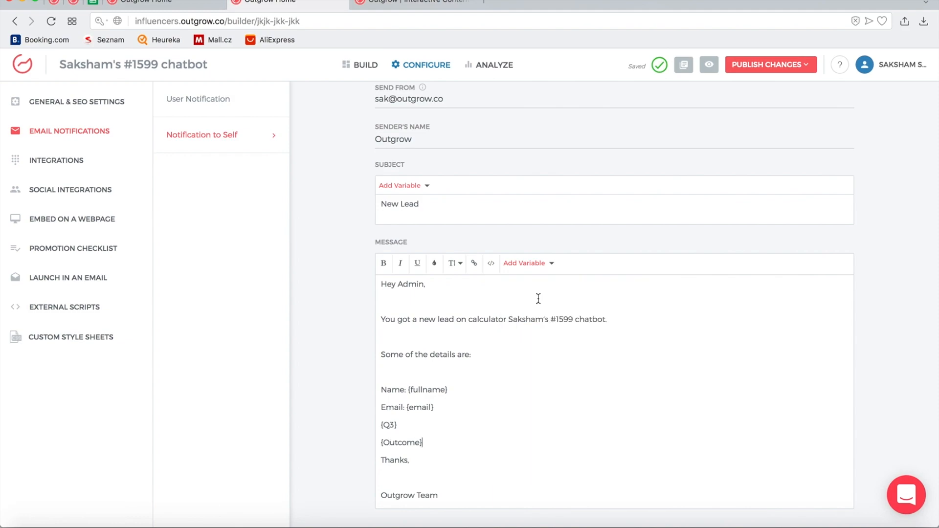
{"action": "scroll", "coordinate": [497, 430], "scroll_direction": "down", "scroll_amount": 1}
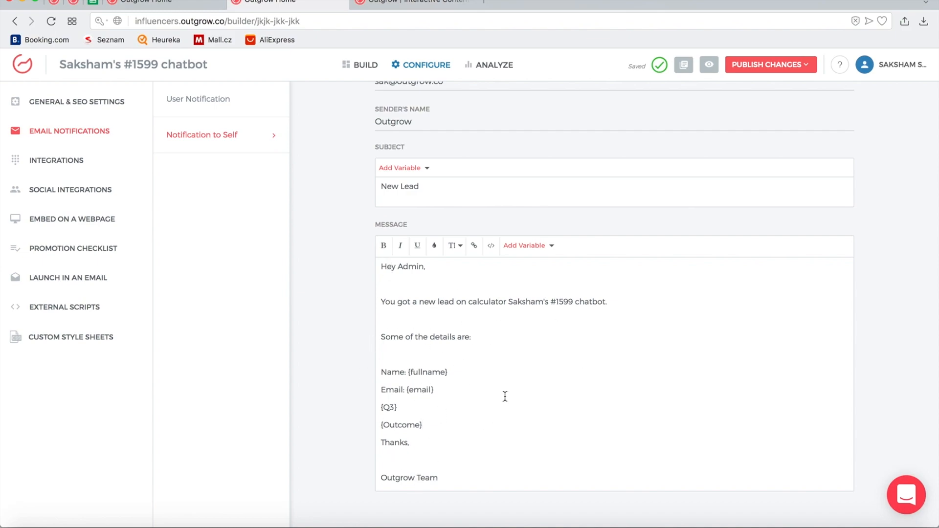
{"action": "scroll", "coordinate": [503, 346], "scroll_direction": "up", "scroll_amount": 4}
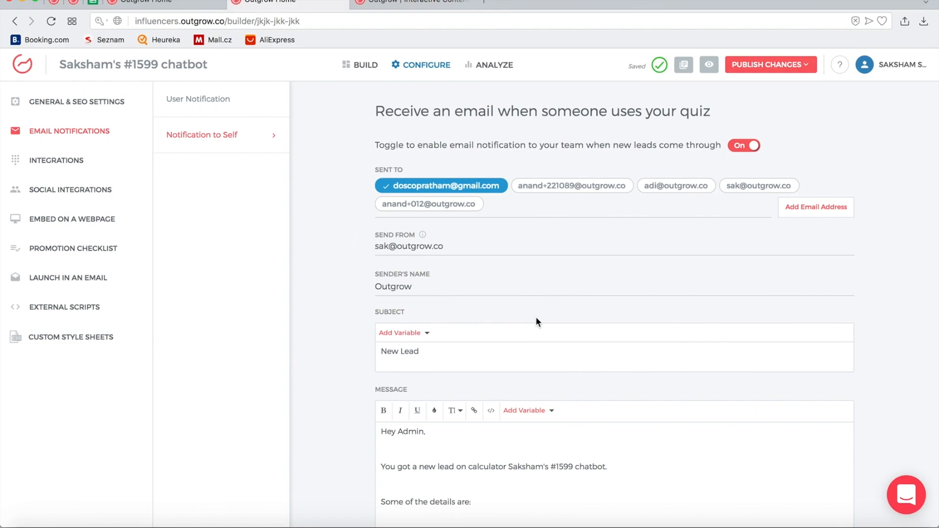
Browse the native integrations such as Salesforce, Marketo, Mailchimp, HubSpot and Slack
{"action": "left_click", "coordinate": [70, 169]}
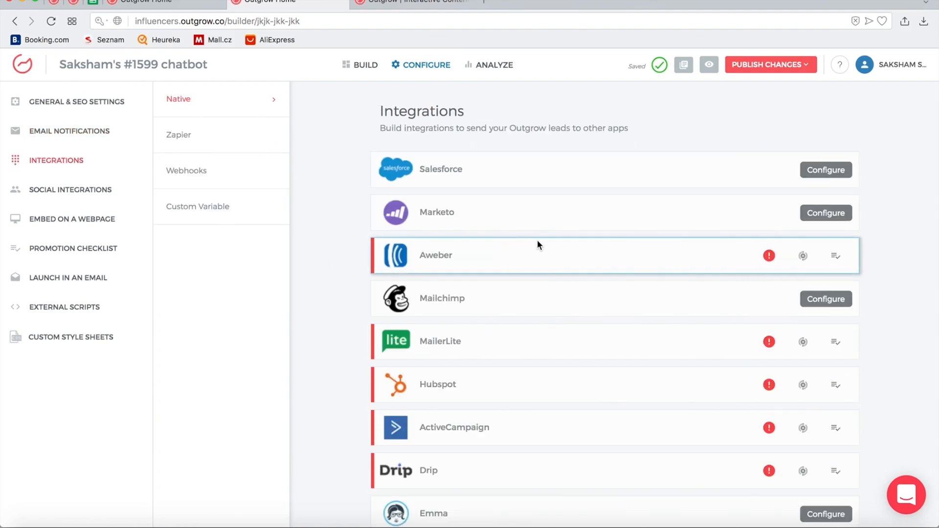
{"action": "scroll", "coordinate": [682, 250], "scroll_direction": "down", "scroll_amount": 4}
{"action": "scroll", "coordinate": [682, 250], "scroll_direction": "down", "scroll_amount": 2}
{"action": "scroll", "coordinate": [636, 196], "scroll_direction": "up", "scroll_amount": 6}
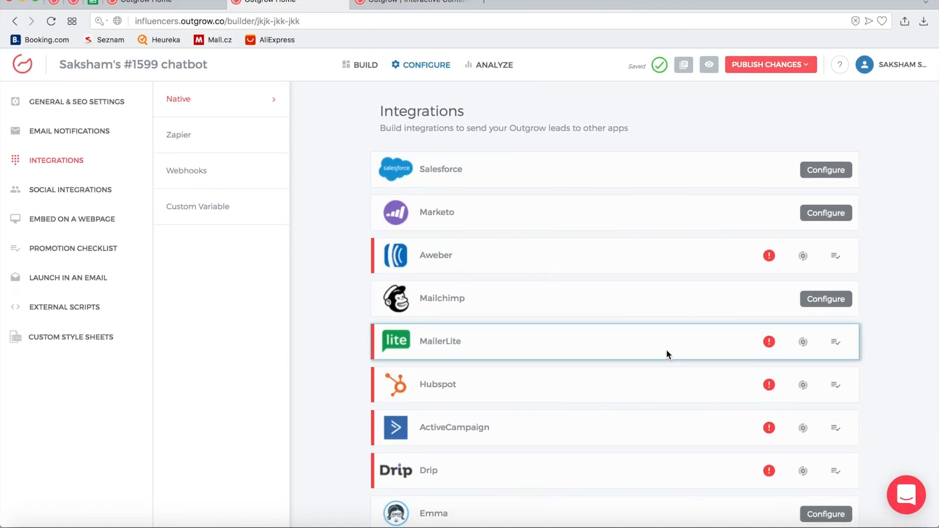
{"action": "scroll", "coordinate": [621, 196], "scroll_direction": "down", "scroll_amount": 9}
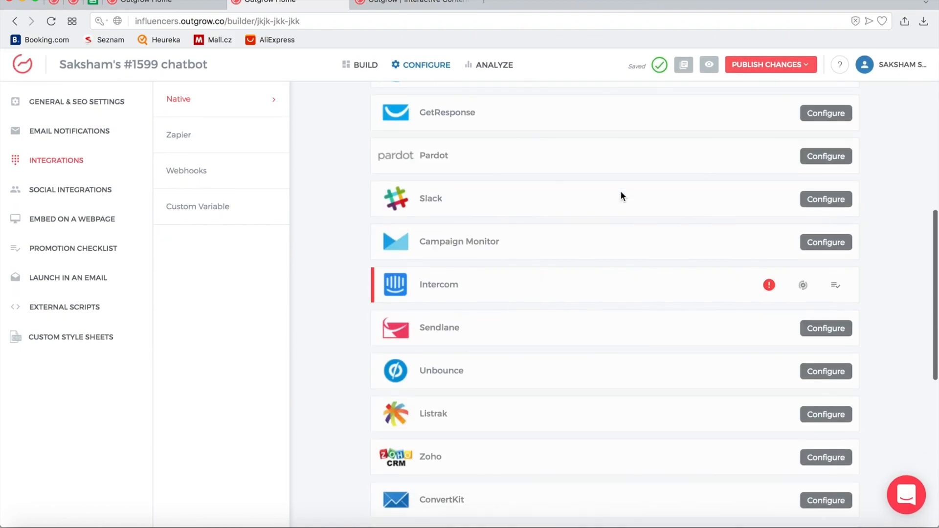
{"action": "scroll", "coordinate": [620, 195], "scroll_direction": "up", "scroll_amount": 14}
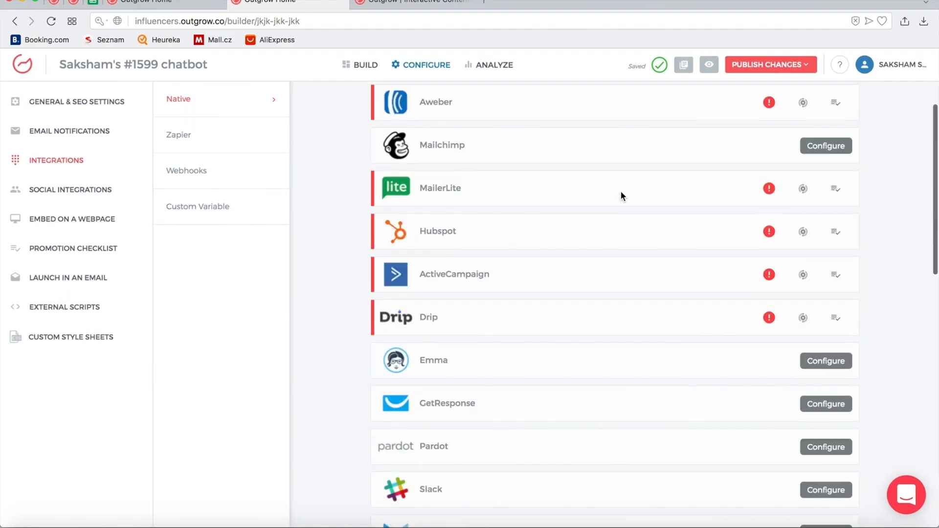
{"action": "scroll", "coordinate": [622, 192], "scroll_direction": "up", "scroll_amount": 3}
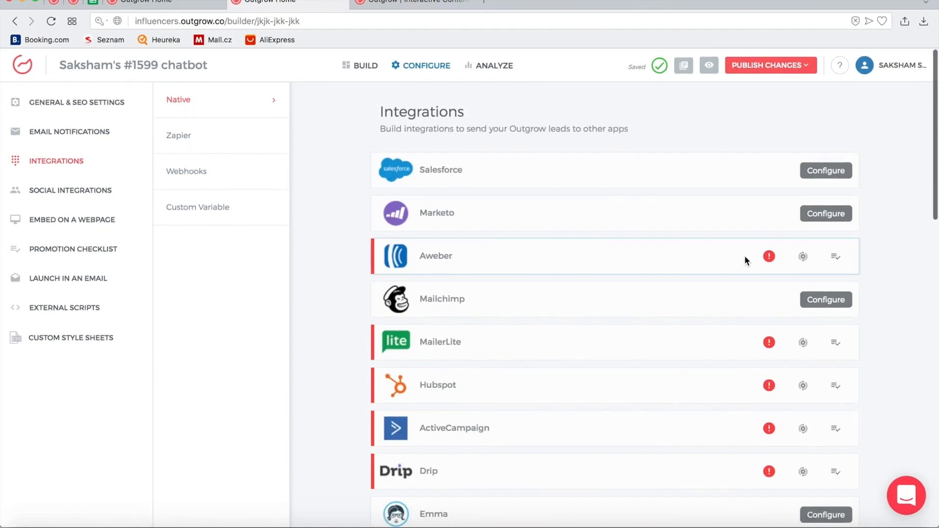
Reconfigure MailerLite to send leads to the list group 'Outgrow Experiences: ECommerce'
{"action": "left_click", "coordinate": [804, 342]}
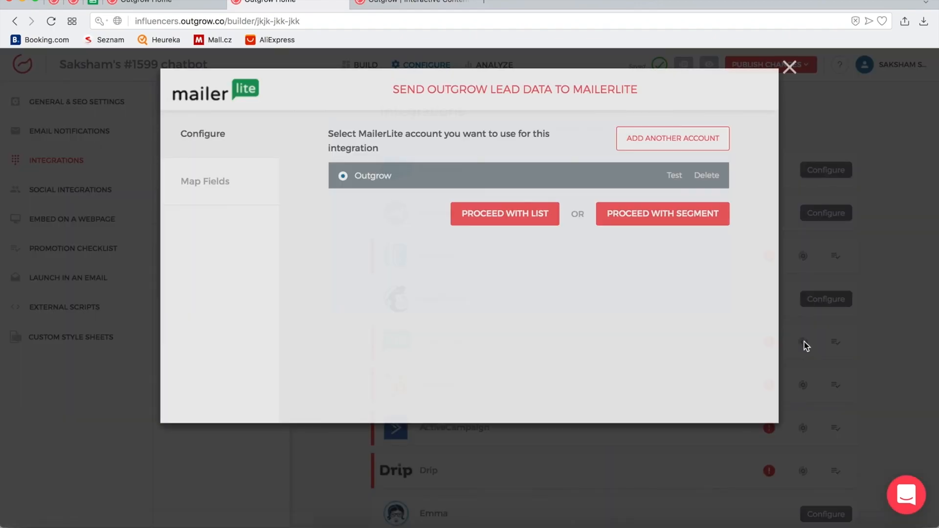
{"action": "left_click", "coordinate": [520, 222]}
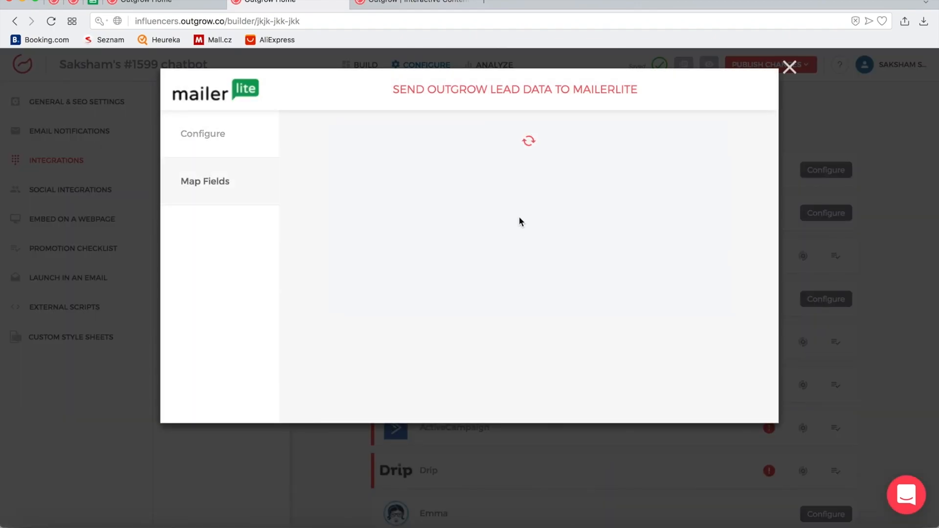
{"action": "left_click", "coordinate": [469, 178]}
{"action": "scroll", "coordinate": [483, 235], "scroll_direction": "down", "scroll_amount": 10}
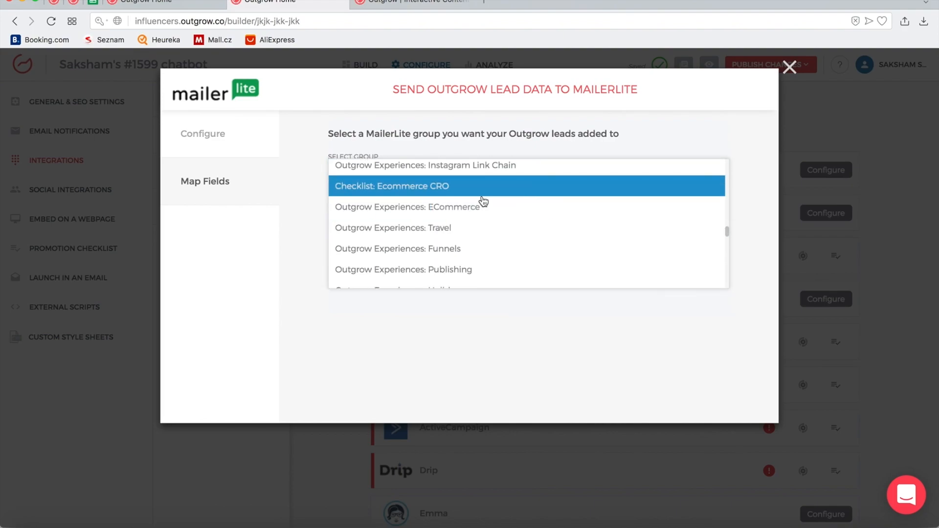
{"action": "left_click", "coordinate": [481, 211]}
{"action": "left_click", "coordinate": [689, 210]}
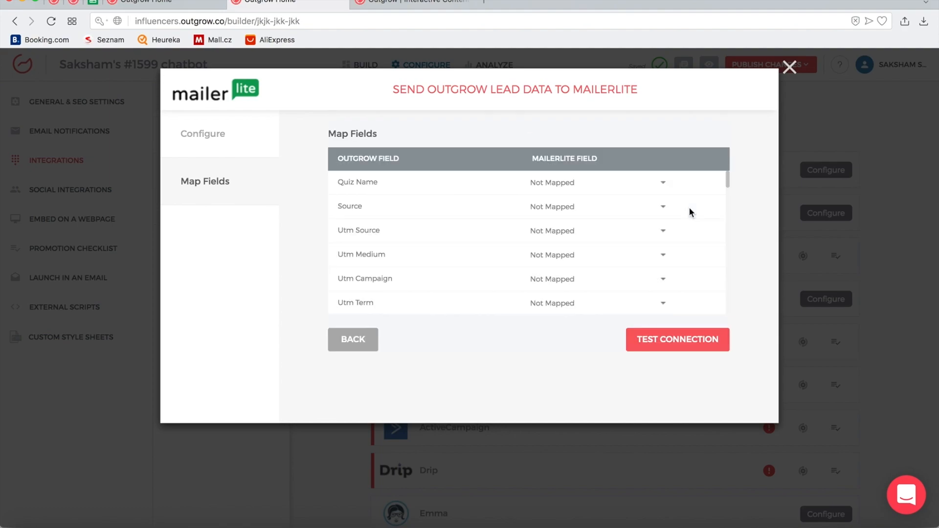
Map Email to Email and First Name(split) to Name, then test the MailerLite connection
{"action": "scroll", "coordinate": [667, 215], "scroll_direction": "down", "scroll_amount": 5}
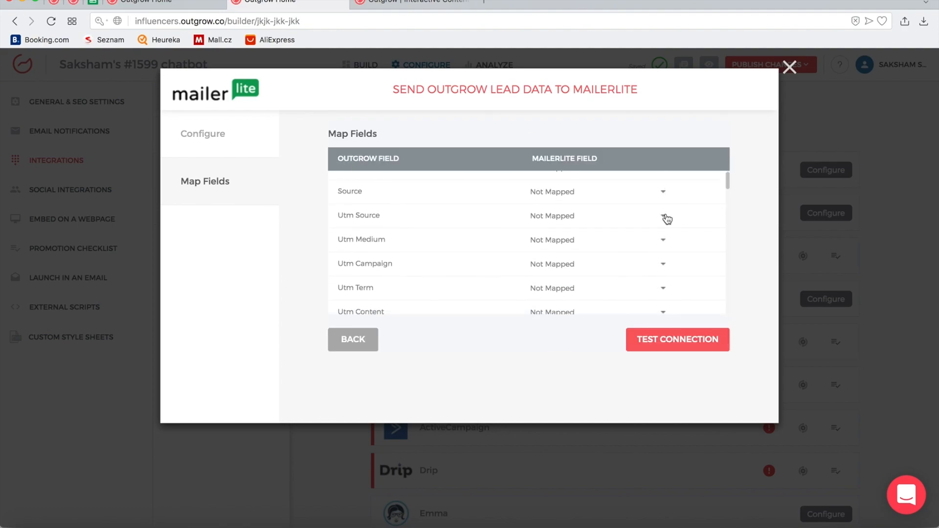
{"action": "scroll", "coordinate": [667, 218], "scroll_direction": "down", "scroll_amount": 10}
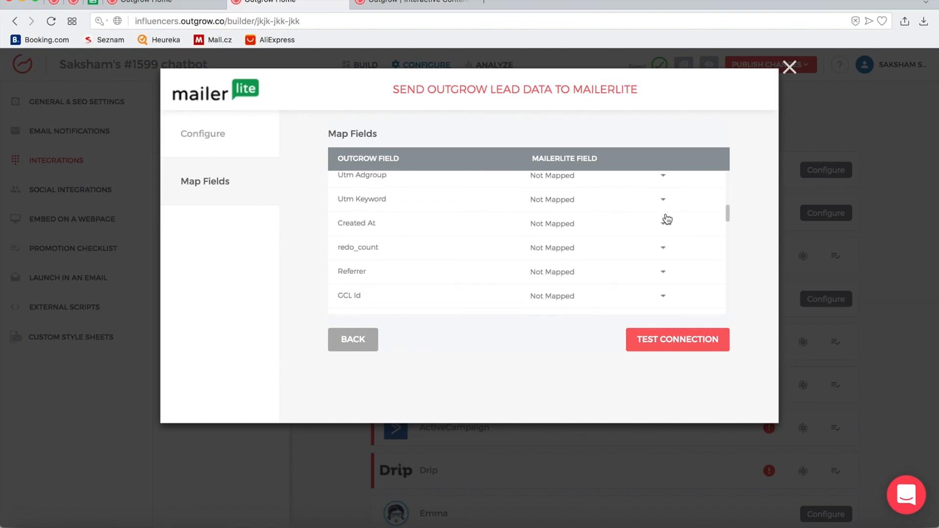
{"action": "scroll", "coordinate": [666, 214], "scroll_direction": "down", "scroll_amount": 5}
{"action": "scroll", "coordinate": [666, 213], "scroll_direction": "up", "scroll_amount": 5}
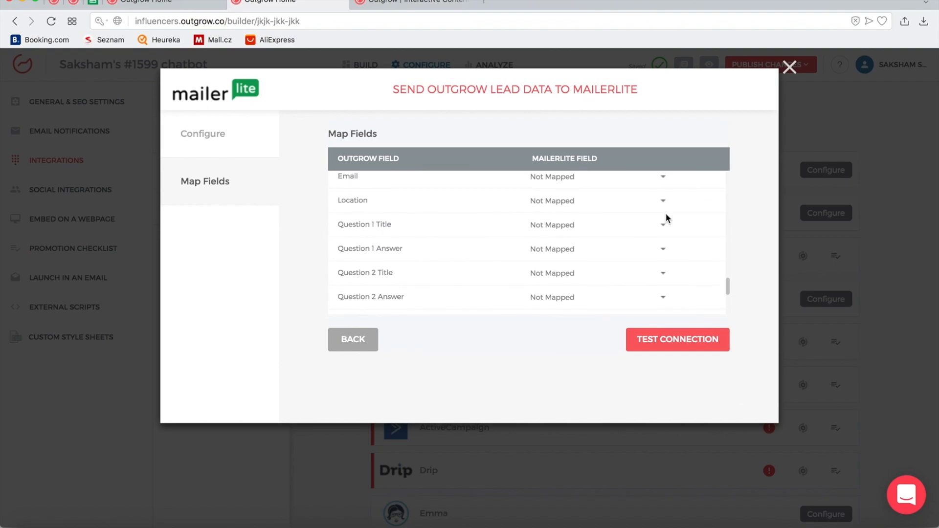
{"action": "left_click", "coordinate": [662, 210]}
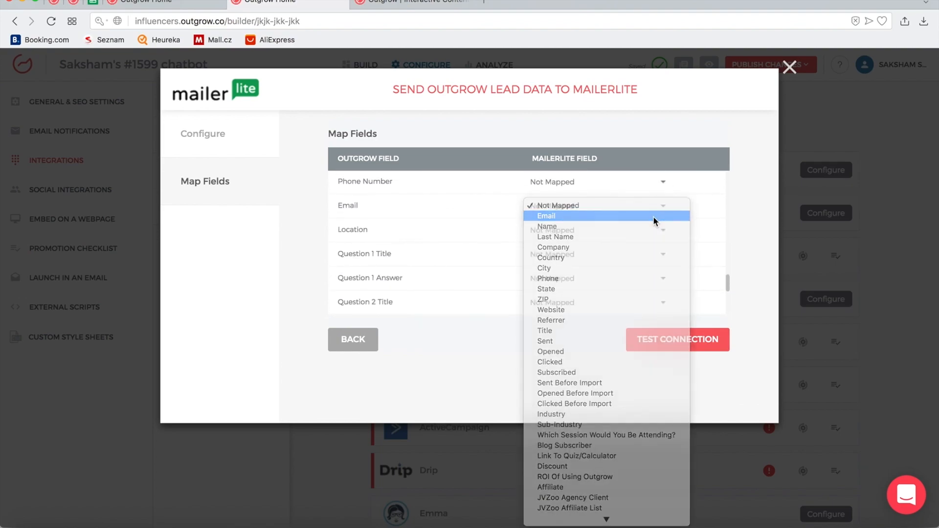
{"action": "left_click", "coordinate": [654, 216]}
{"action": "scroll", "coordinate": [641, 256], "scroll_direction": "up", "scroll_amount": 2}
{"action": "scroll", "coordinate": [642, 260], "scroll_direction": "up", "scroll_amount": 1}
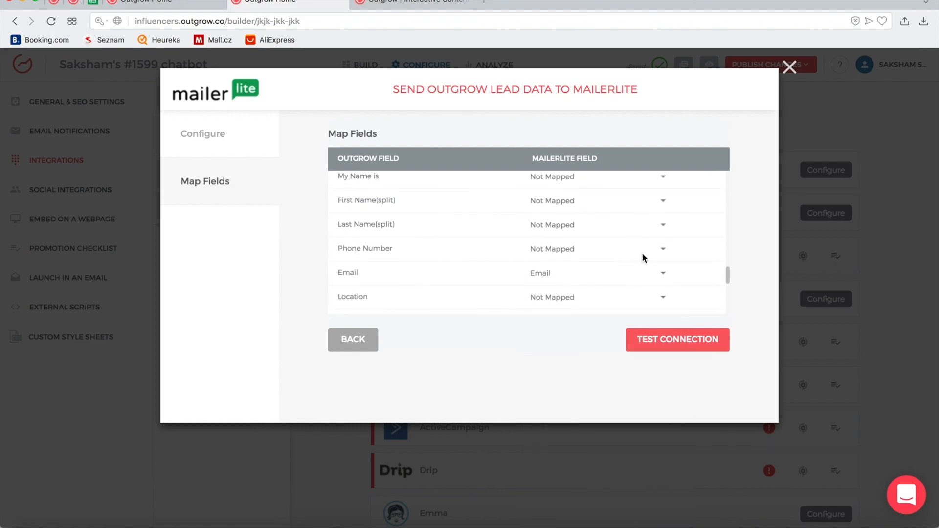
{"action": "left_click", "coordinate": [666, 204]}
{"action": "left_click", "coordinate": [653, 221]}
{"action": "left_click", "coordinate": [651, 333]}
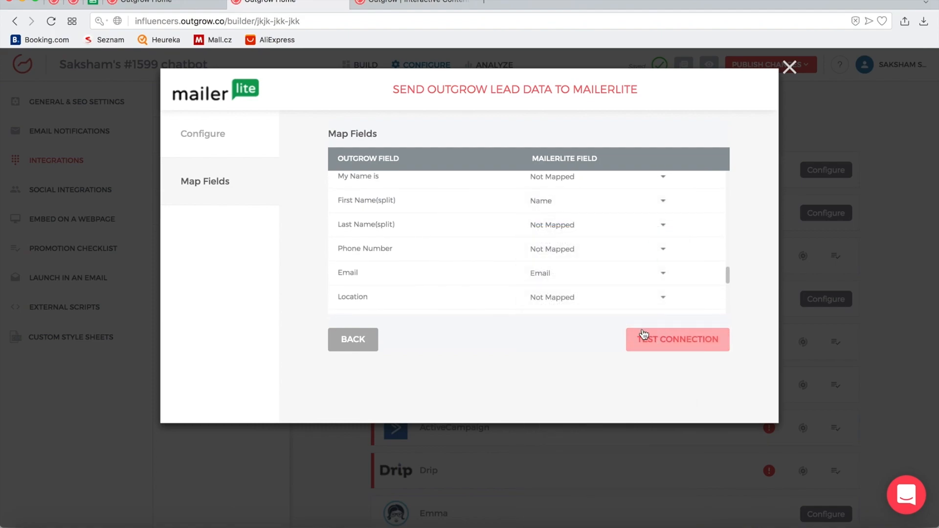
Close the MailerLite setup and publish the chatbot live to its default outgrow.us URL
{"action": "left_click", "coordinate": [790, 68]}
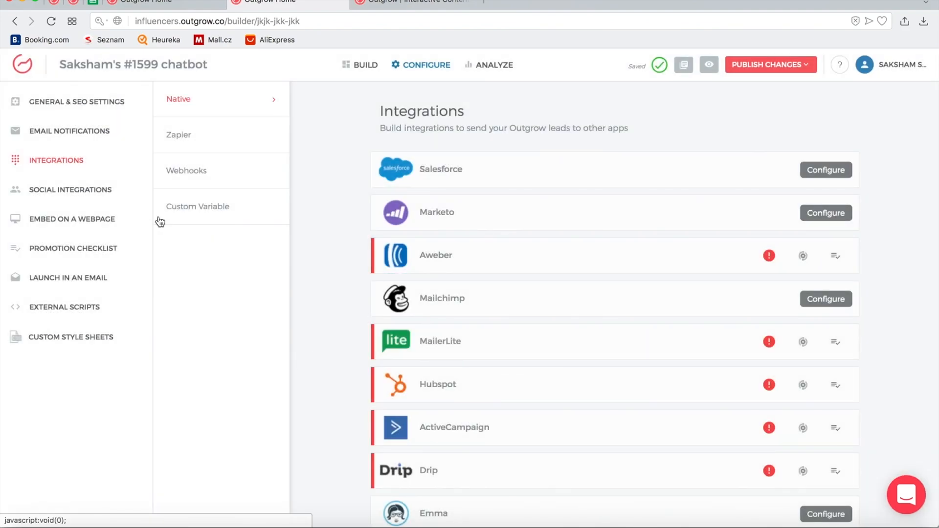
{"action": "left_click", "coordinate": [368, 73]}
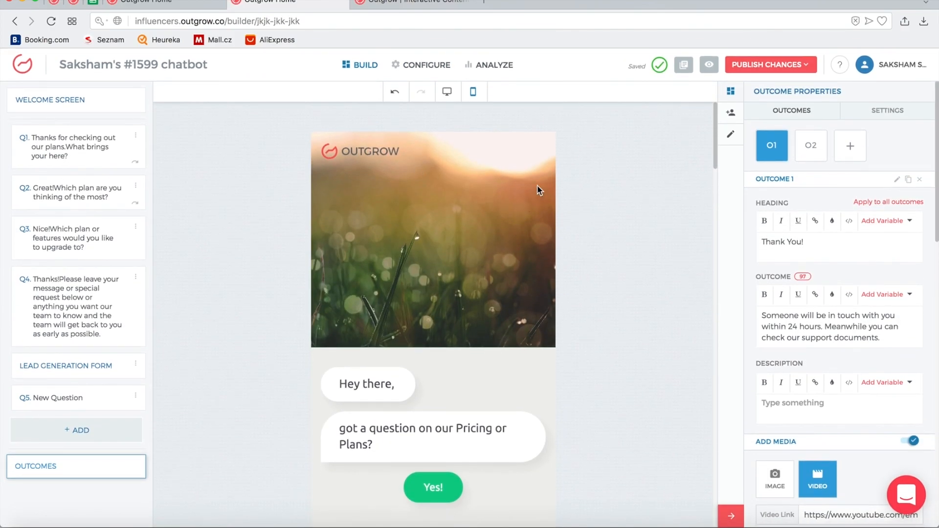
{"action": "left_click", "coordinate": [770, 64]}
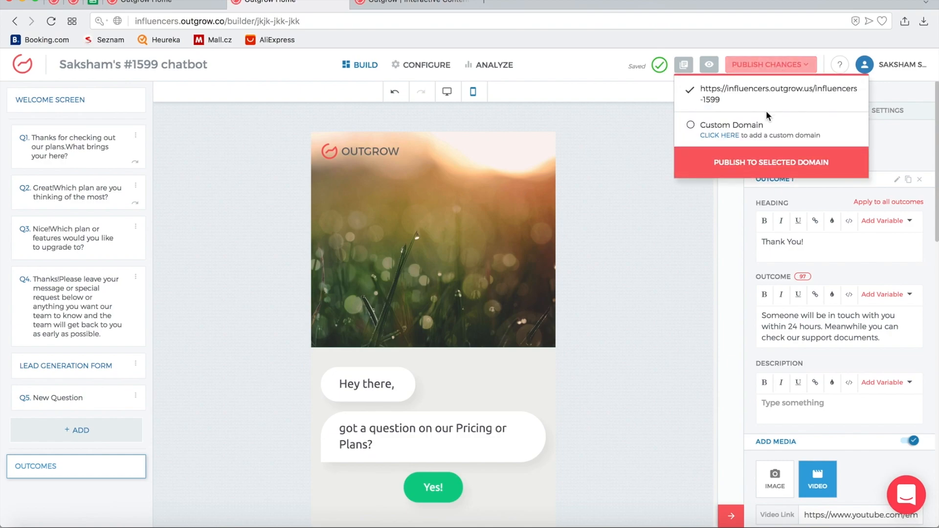
{"action": "left_click", "coordinate": [757, 166]}
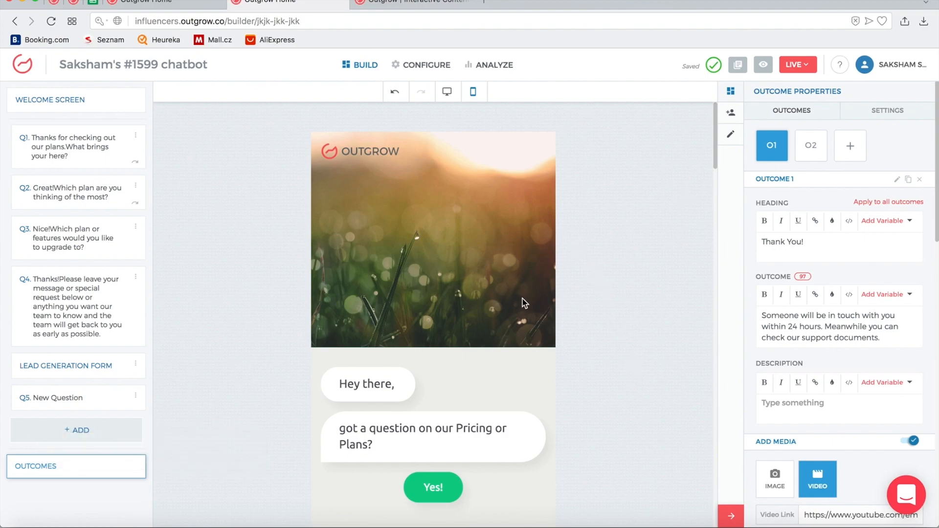
{"action": "left_click", "coordinate": [428, 2]}
Review the title generator's overview metrics: 716 visitors, 344 conversions, 48.04% conversion rate
{"action": "scroll", "coordinate": [462, 198], "scroll_direction": "down", "scroll_amount": 3}
{"action": "scroll", "coordinate": [461, 198], "scroll_direction": "up", "scroll_amount": 5}
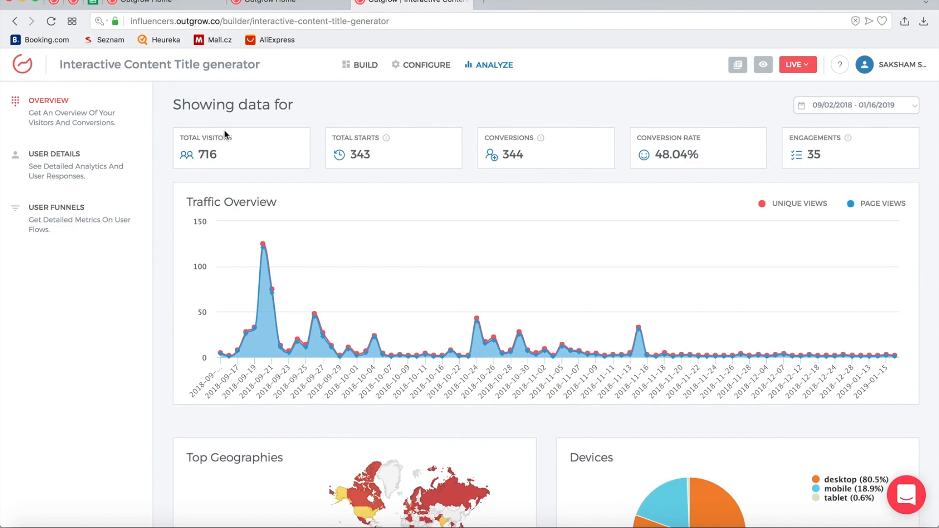
{"action": "mouse_move", "coordinate": [385, 139]}
{"action": "mouse_move", "coordinate": [541, 142]}
{"action": "mouse_move", "coordinate": [847, 139]}
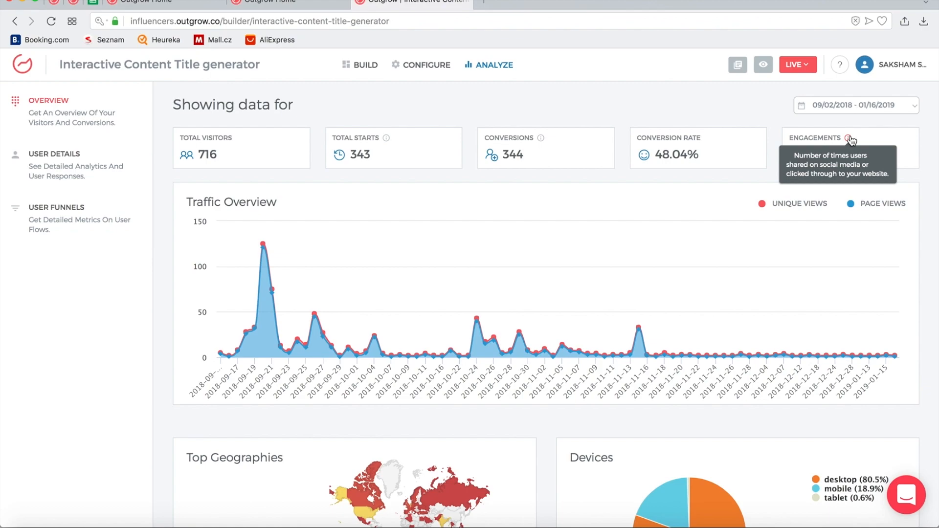
{"action": "scroll", "coordinate": [674, 245], "scroll_direction": "down", "scroll_amount": 1}
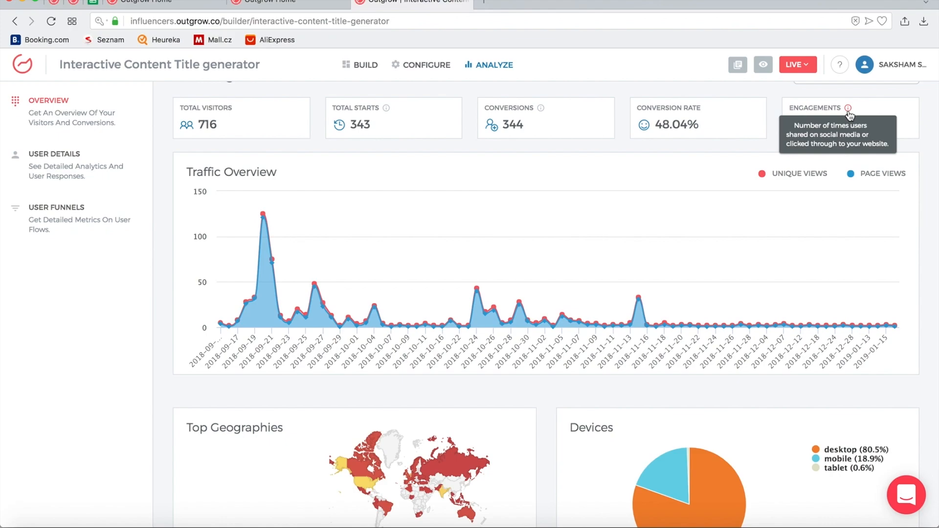
{"action": "scroll", "coordinate": [734, 194], "scroll_direction": "down", "scroll_amount": 5}
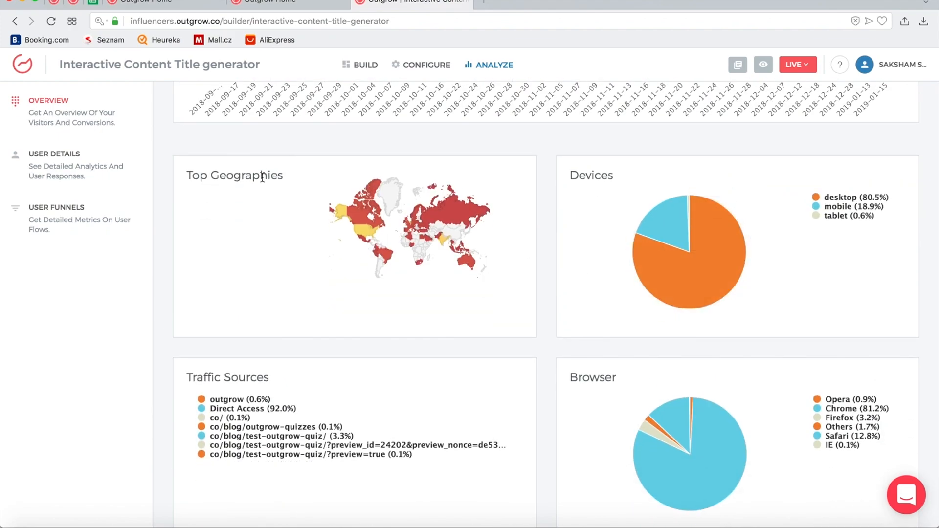
{"action": "mouse_move", "coordinate": [367, 233]}
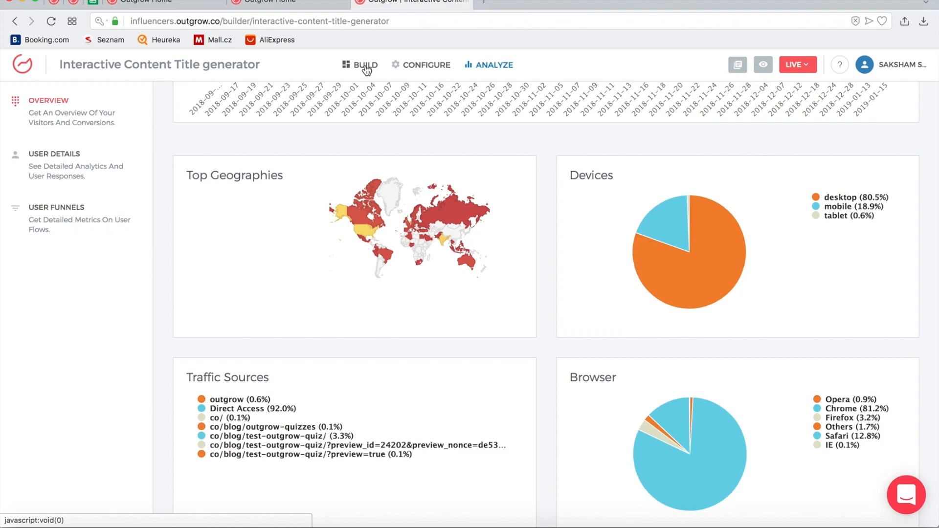
{"action": "mouse_move", "coordinate": [364, 235]}
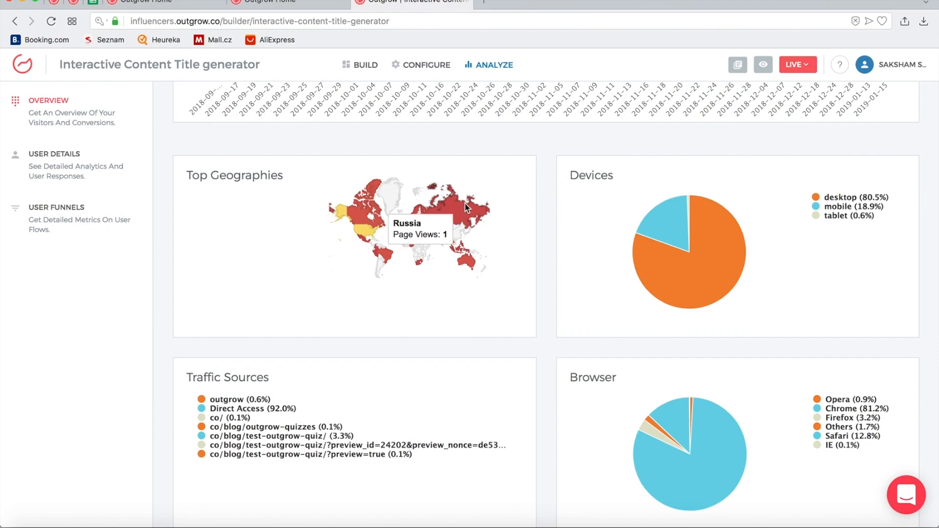
{"action": "mouse_move", "coordinate": [447, 205]}
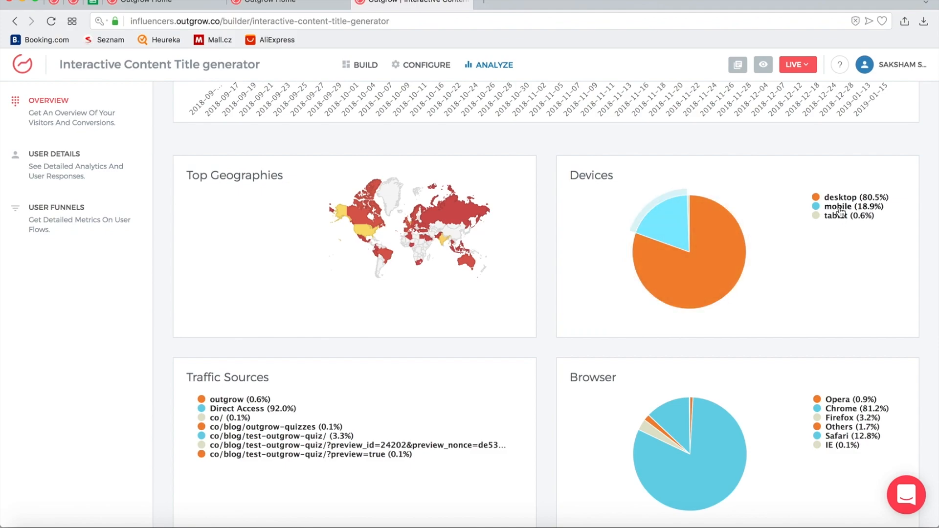
{"action": "left_click", "coordinate": [371, 64]}
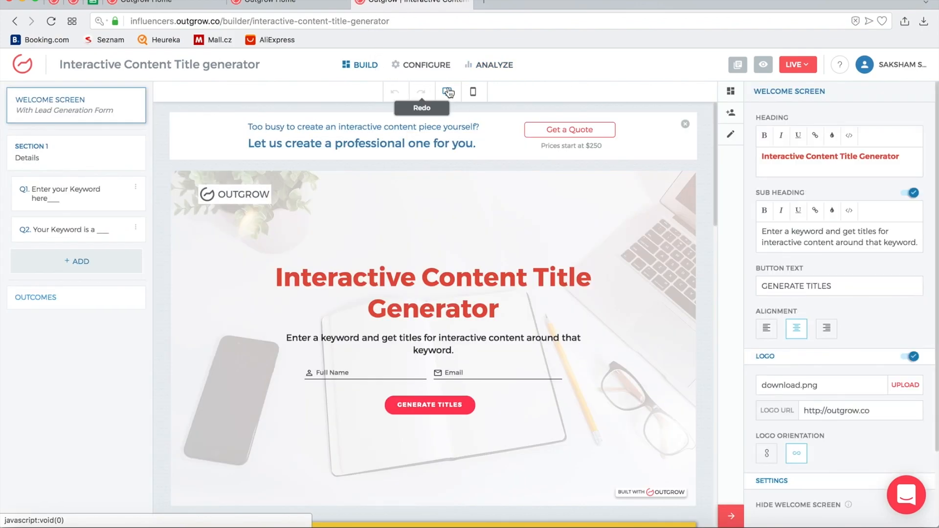
{"action": "left_click", "coordinate": [473, 92]}
{"action": "scroll", "coordinate": [558, 282], "scroll_direction": "down", "scroll_amount": 5}
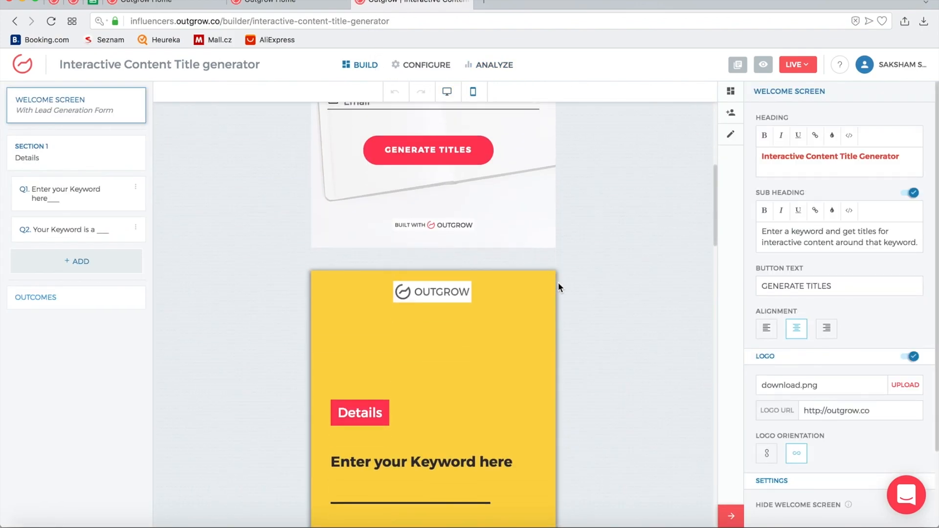
{"action": "scroll", "coordinate": [557, 282], "scroll_direction": "up", "scroll_amount": 5}
{"action": "left_click", "coordinate": [488, 65]}
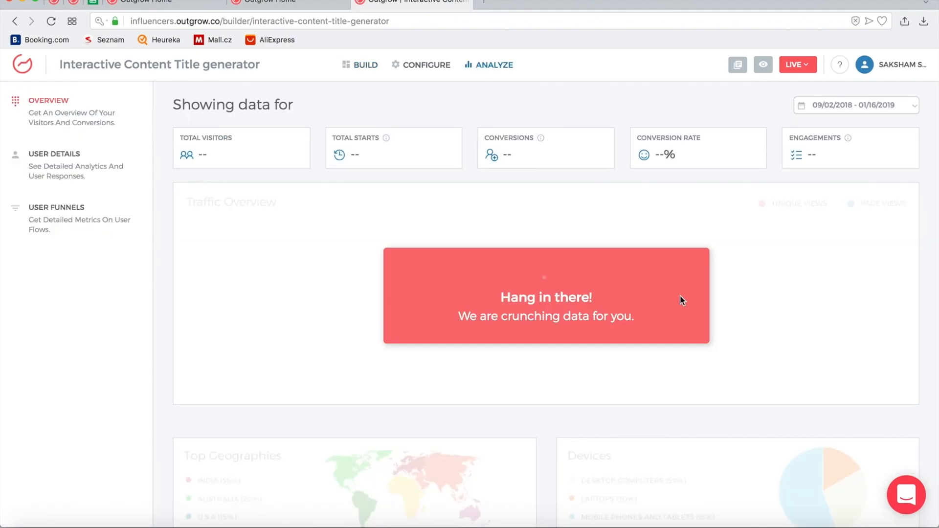
{"action": "scroll", "coordinate": [717, 259], "scroll_direction": "down", "scroll_amount": 5}
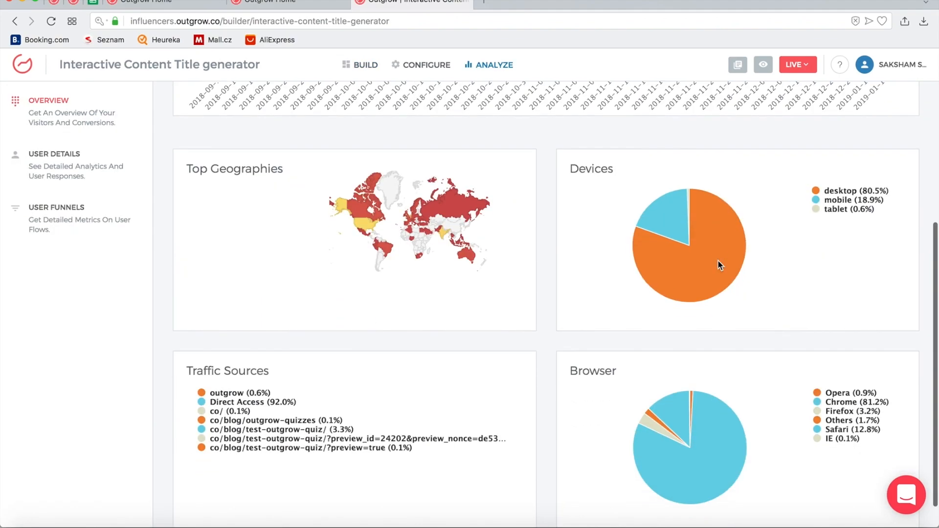
{"action": "mouse_move", "coordinate": [718, 261]}
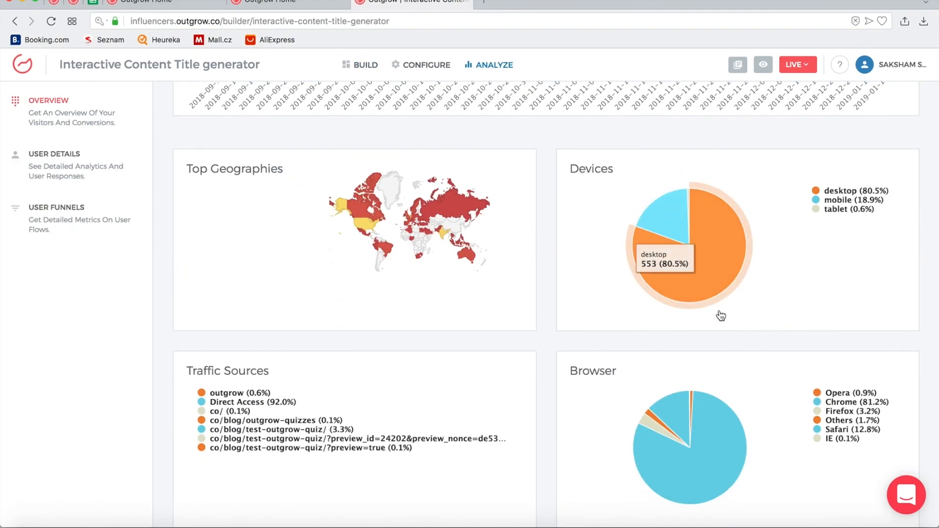
{"action": "scroll", "coordinate": [477, 295], "scroll_direction": "down", "scroll_amount": 1}
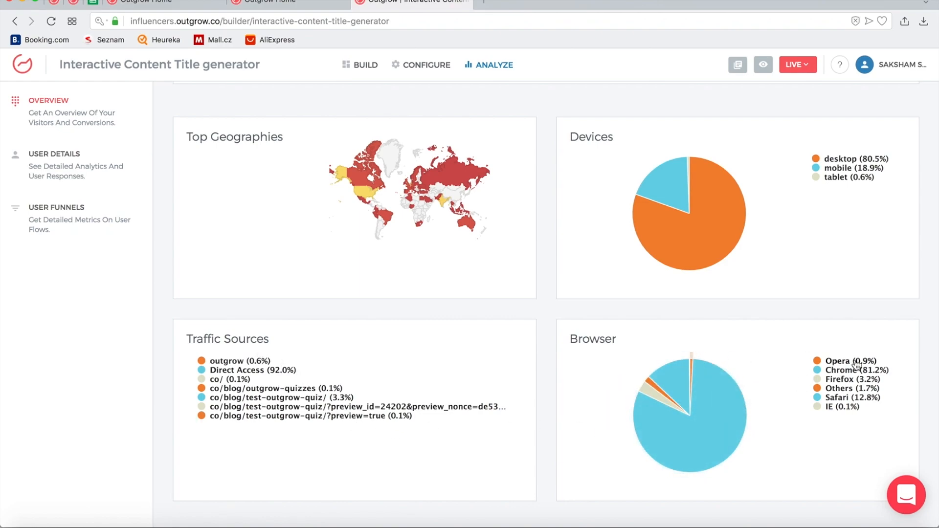
Set the stats date range to September 1–8, then go to the User Details leads list
{"action": "mouse_move", "coordinate": [700, 444]}
{"action": "scroll", "coordinate": [752, 386], "scroll_direction": "up", "scroll_amount": 5}
{"action": "scroll", "coordinate": [752, 386], "scroll_direction": "down", "scroll_amount": 5}
{"action": "scroll", "coordinate": [485, 222], "scroll_direction": "up", "scroll_amount": 6}
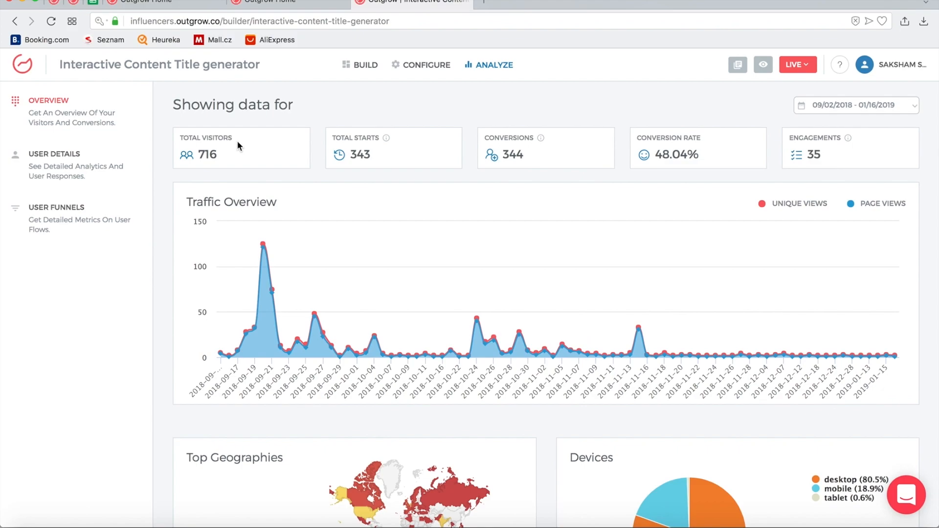
{"action": "left_click", "coordinate": [838, 113]}
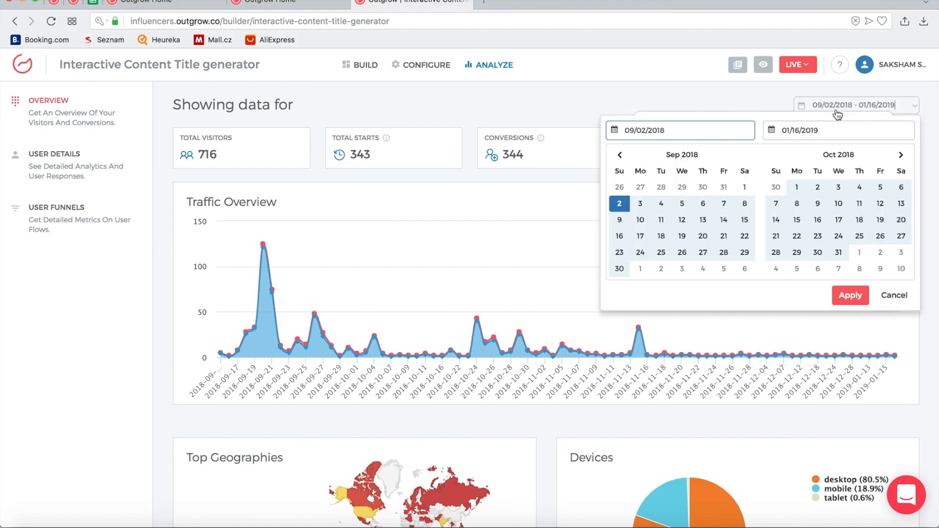
{"action": "left_click", "coordinate": [744, 187]}
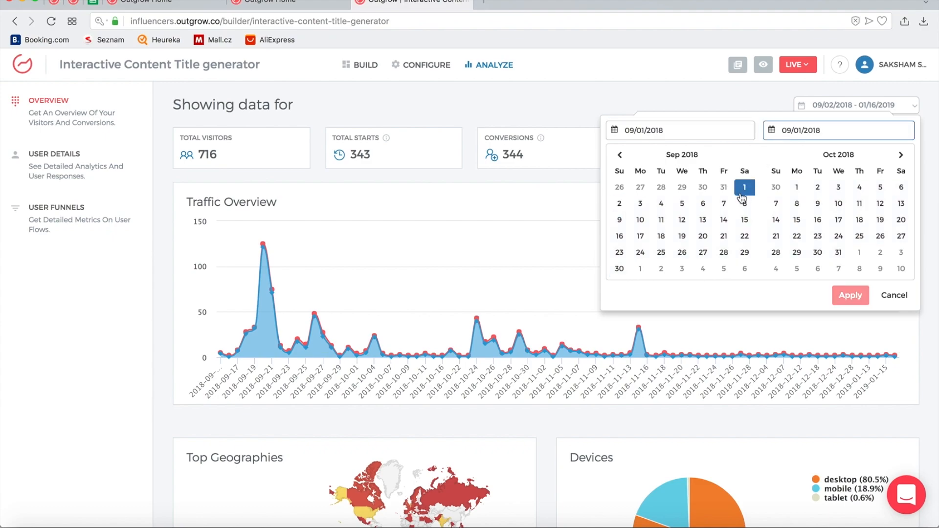
{"action": "left_click", "coordinate": [744, 204]}
{"action": "left_click", "coordinate": [81, 177]}
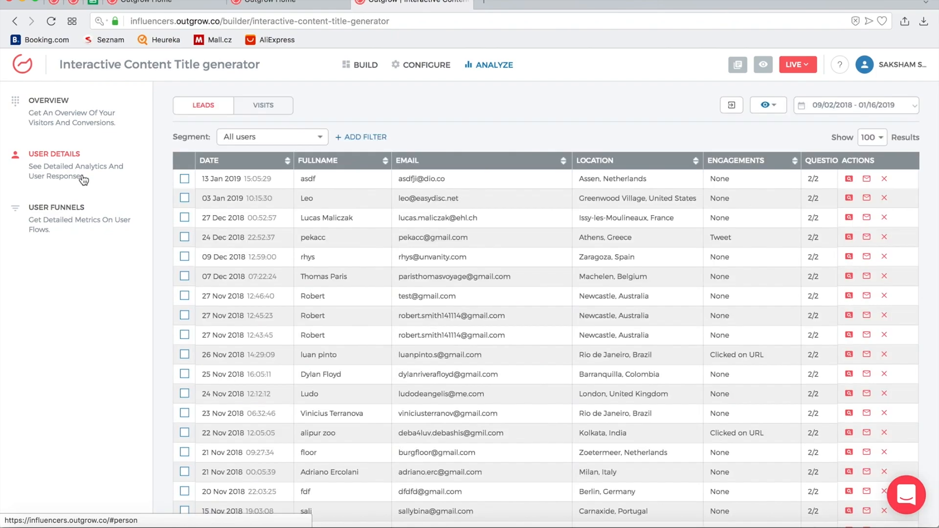
Glance at the Visits list, return to Leads, and filter leads to September 17–30, 2018
{"action": "left_click", "coordinate": [281, 106]}
{"action": "scroll", "coordinate": [445, 196], "scroll_direction": "down", "scroll_amount": 6}
{"action": "scroll", "coordinate": [445, 198], "scroll_direction": "down", "scroll_amount": 4}
{"action": "scroll", "coordinate": [445, 198], "scroll_direction": "up", "scroll_amount": 10}
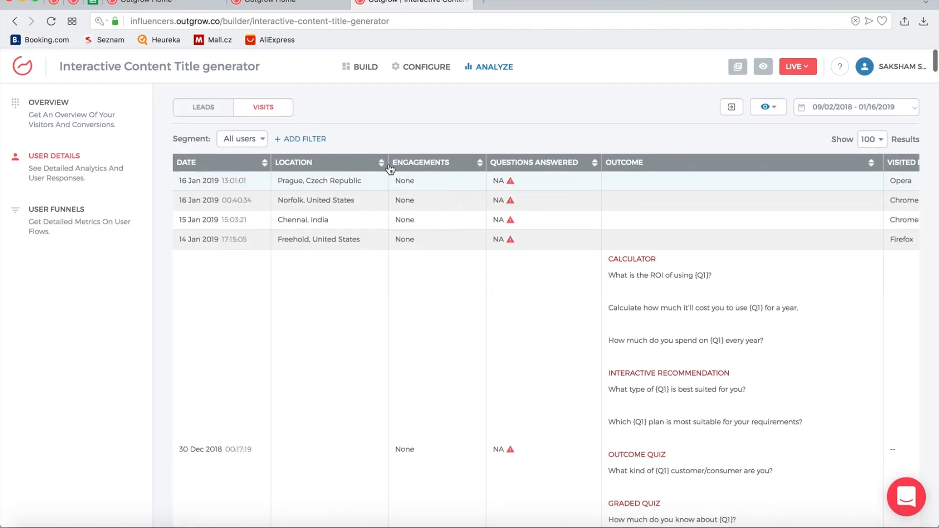
{"action": "left_click", "coordinate": [212, 113]}
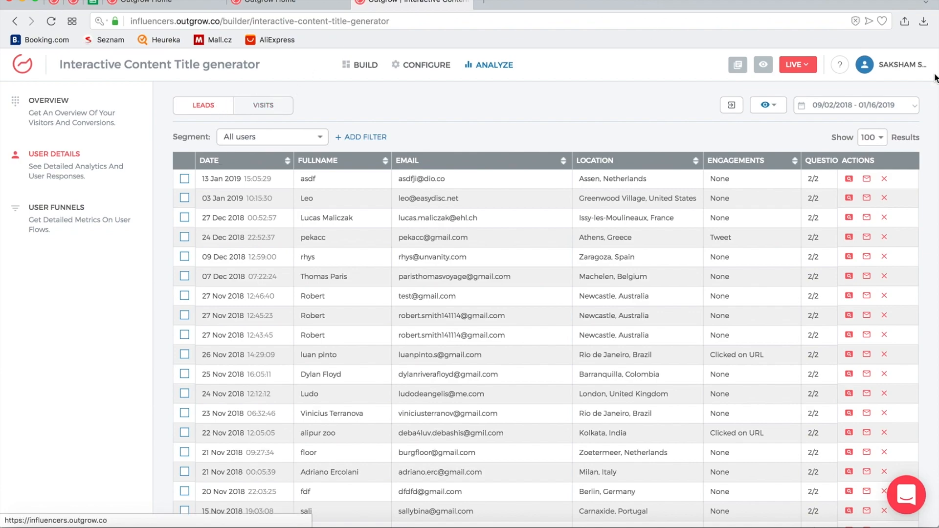
{"action": "left_click", "coordinate": [897, 108]}
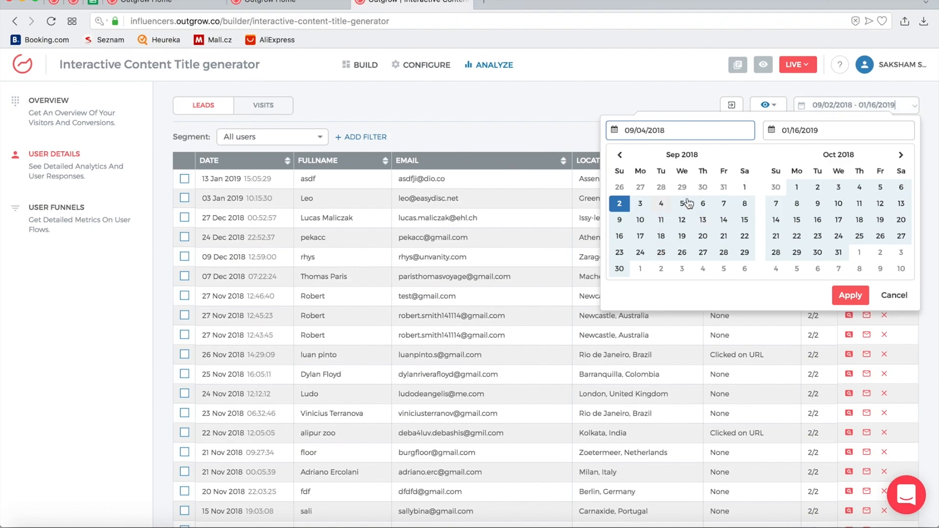
{"action": "left_click", "coordinate": [641, 238]}
{"action": "left_click", "coordinate": [619, 268]}
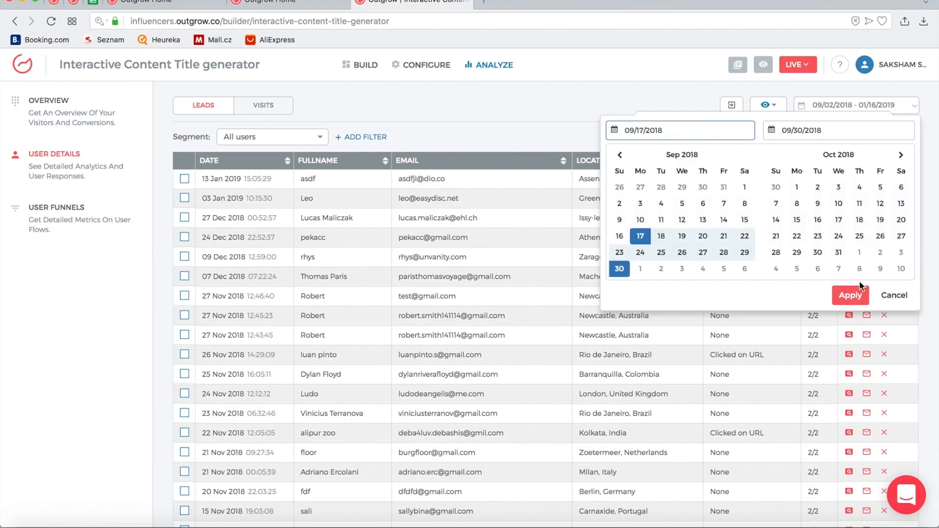
{"action": "left_click", "coordinate": [852, 296]}
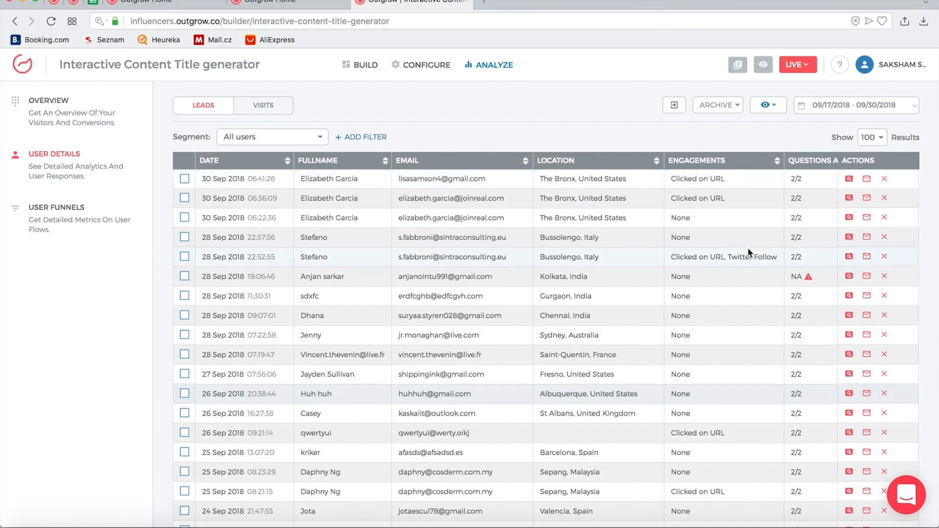
Request an emailed spreadsheet export of the filtered leads and check the first lead's answers
{"action": "left_click", "coordinate": [664, 108]}
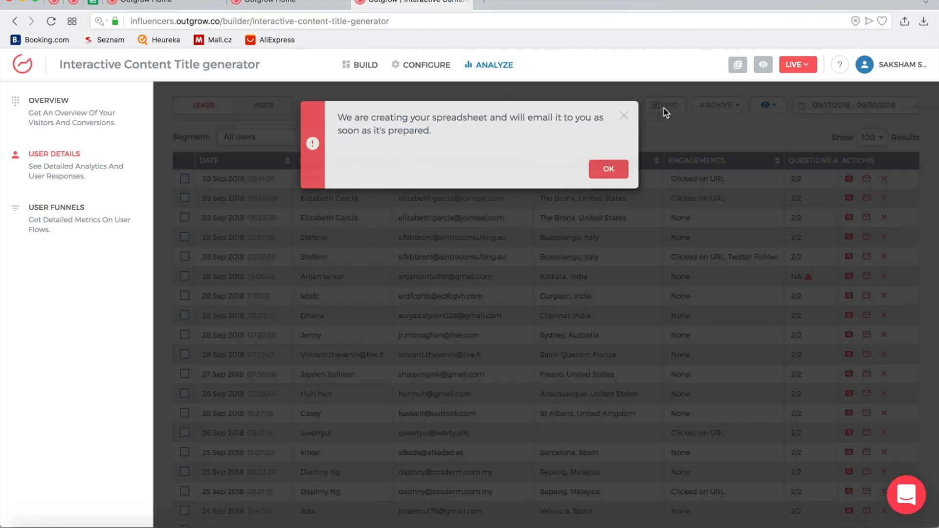
{"action": "left_click", "coordinate": [624, 116]}
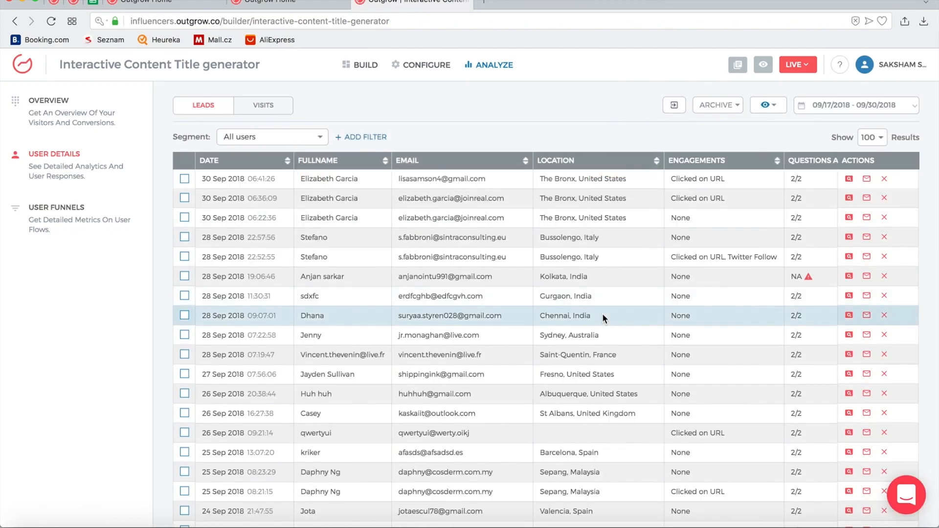
{"action": "scroll", "coordinate": [638, 191], "scroll_direction": "right", "scroll_amount": 10}
{"action": "scroll", "coordinate": [607, 177], "scroll_direction": "right", "scroll_amount": 15}
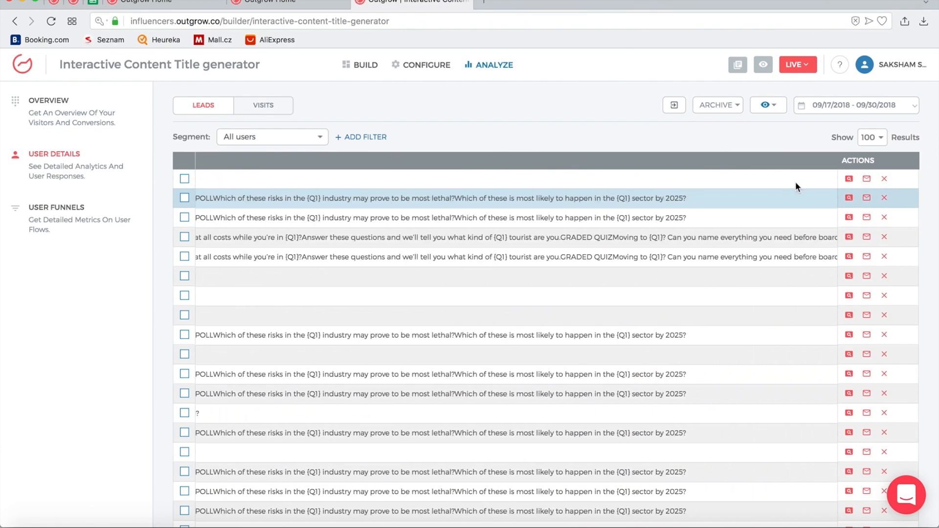
{"action": "left_click", "coordinate": [849, 180]}
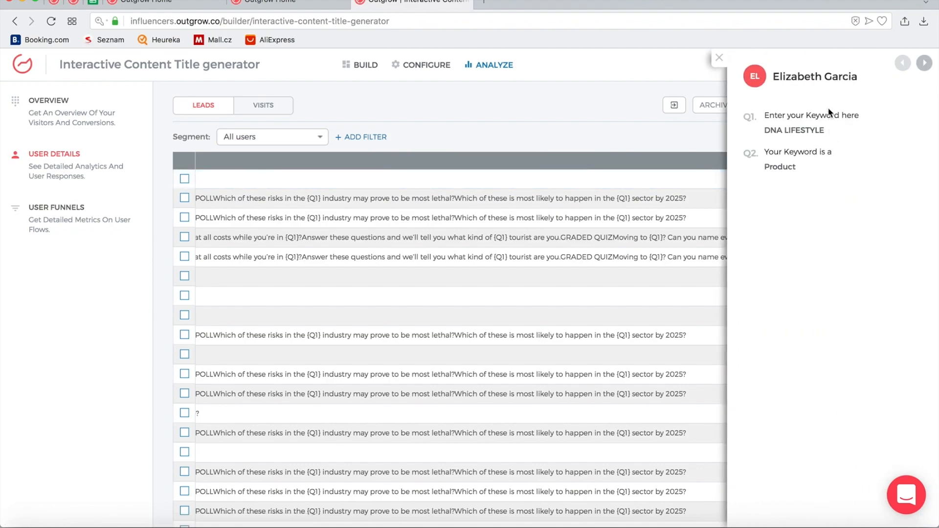
{"action": "left_click", "coordinate": [719, 58]}
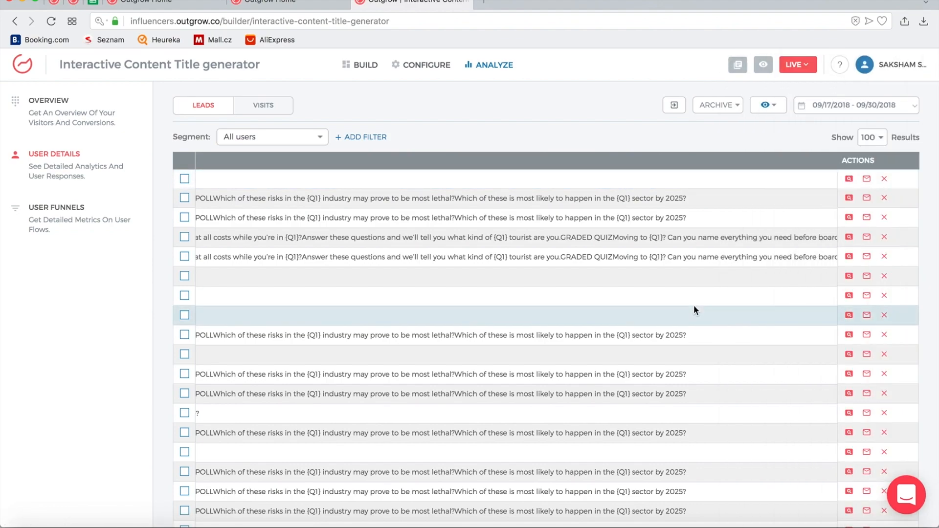